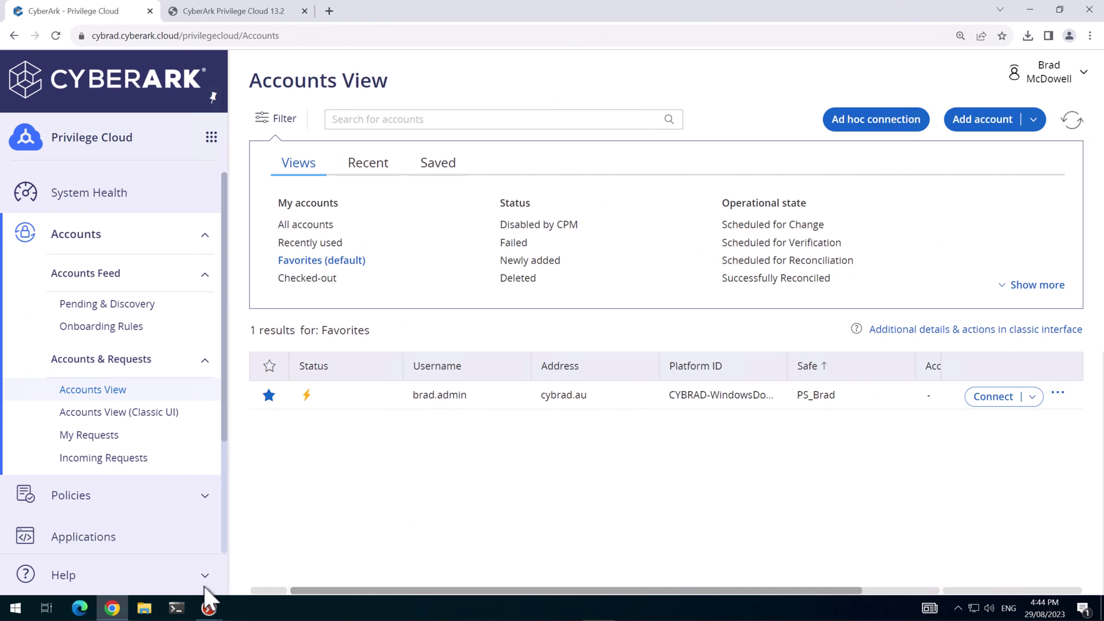
Minimise the Services window and launch Windows PowerShell as administrator on CON1.
mouse_move(216, 592)
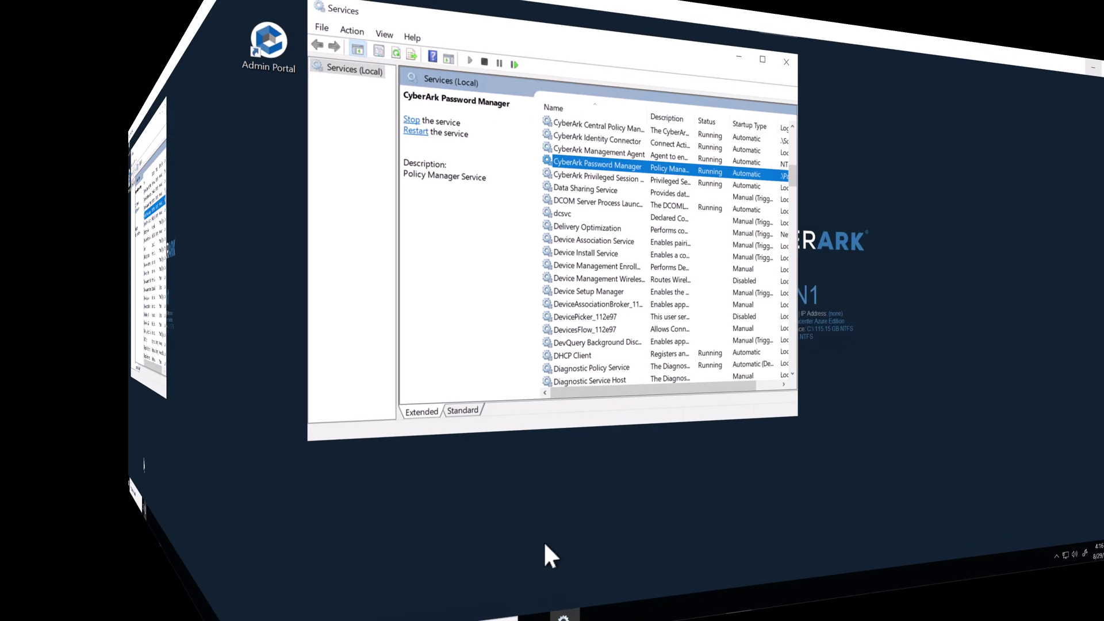
left_click(350, 455)
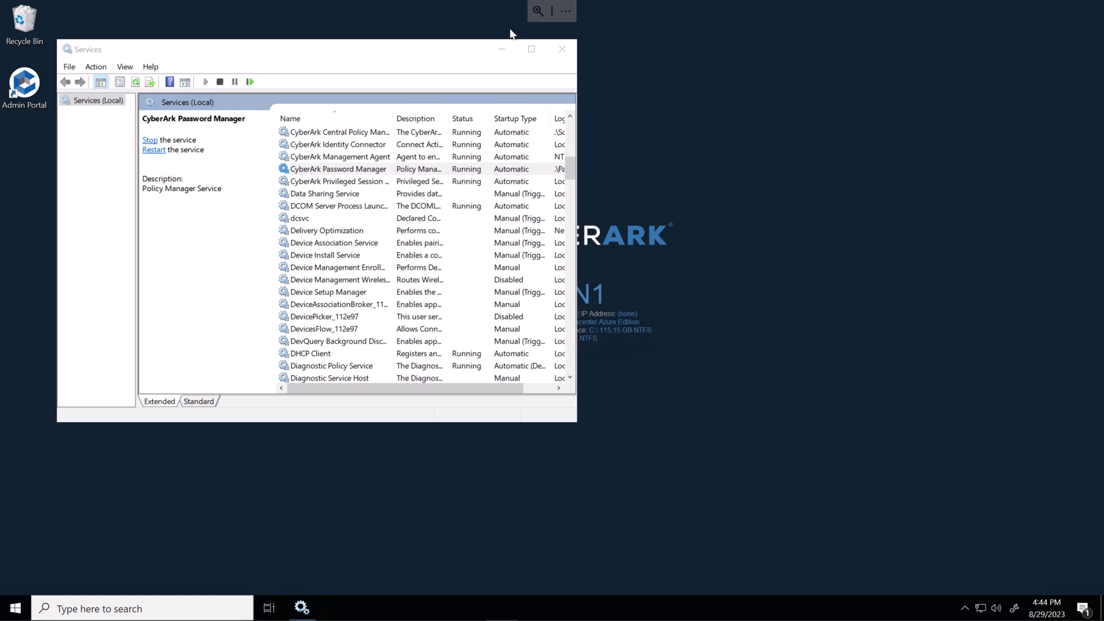
left_click(501, 49)
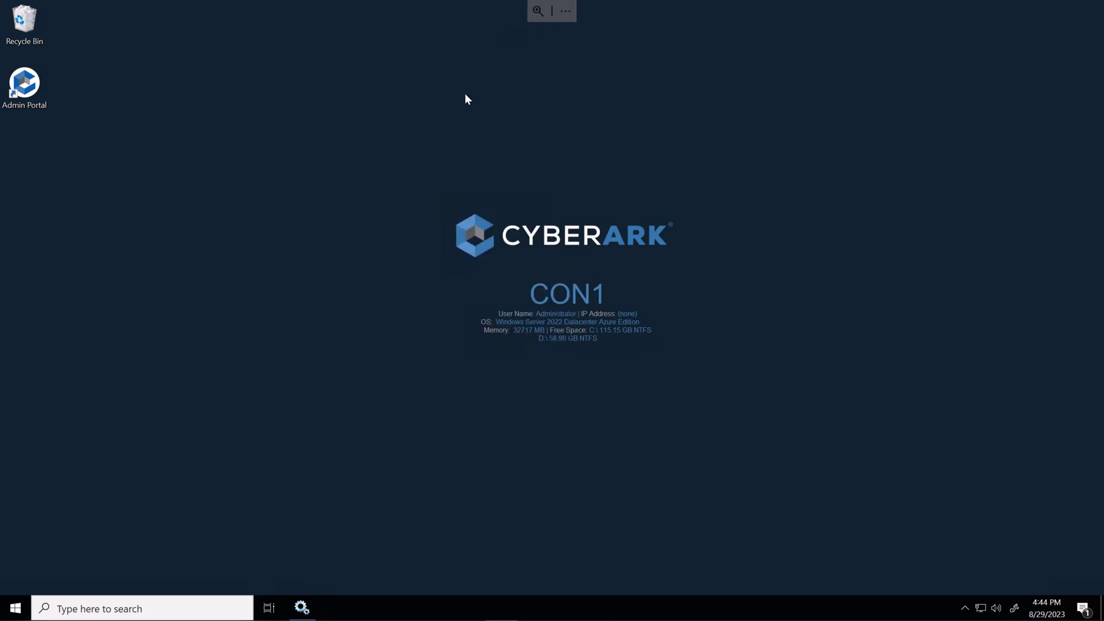
right_click(20, 614)
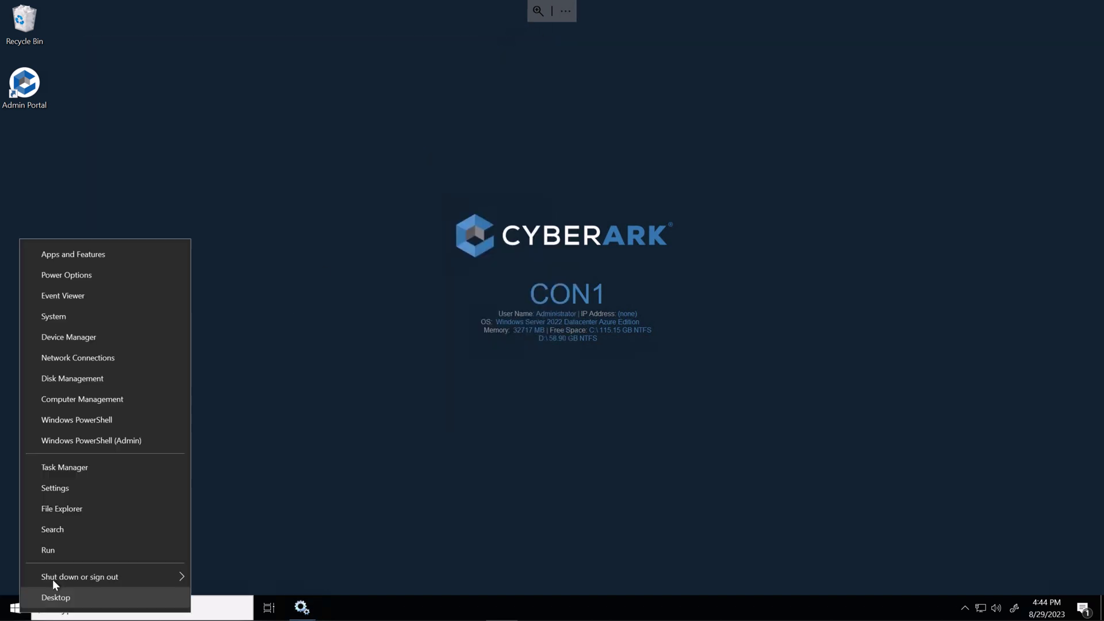
left_click(159, 440)
left_click(448, 385)
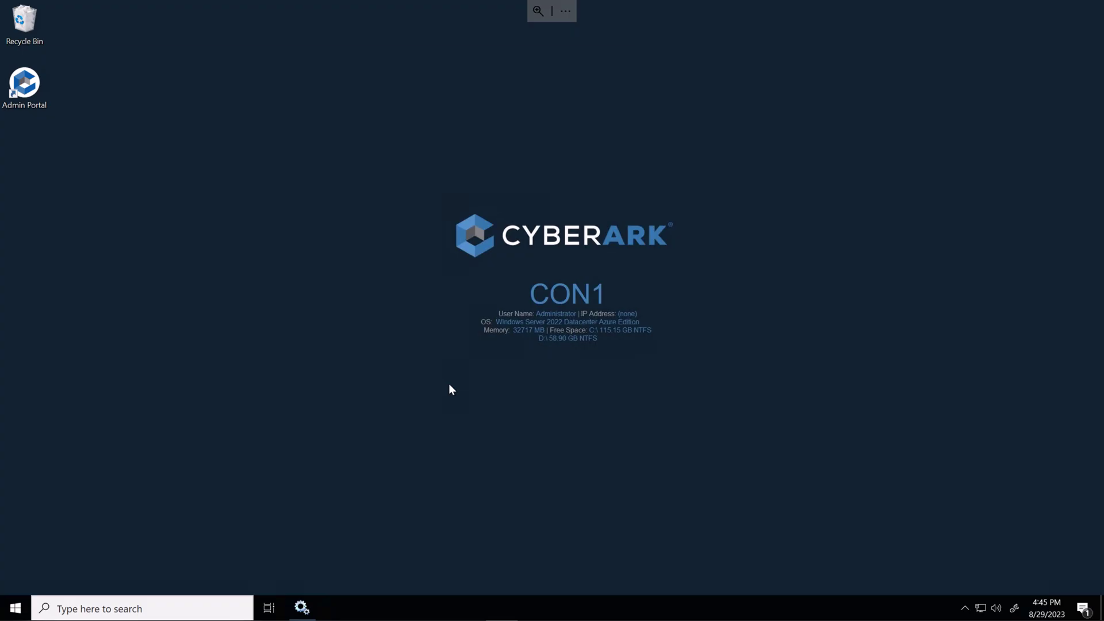
Launch PowerShell ISE with ise and paste the New-SelfSignedCertificate command into the script pane.
type("ise")
key("Return")
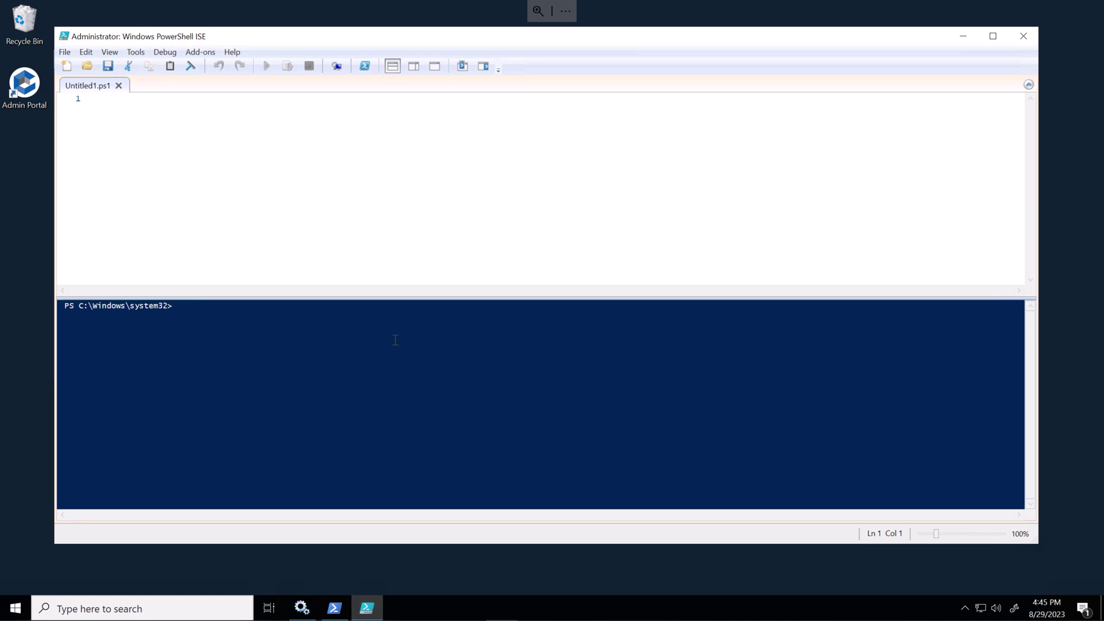
right_click(350, 197)
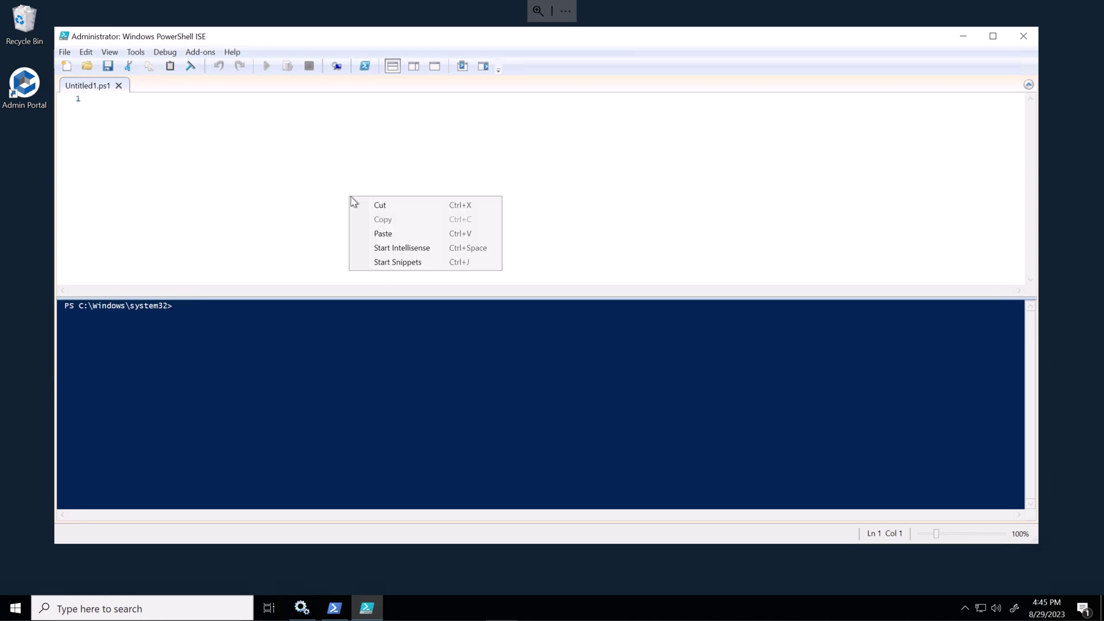
left_click(383, 234)
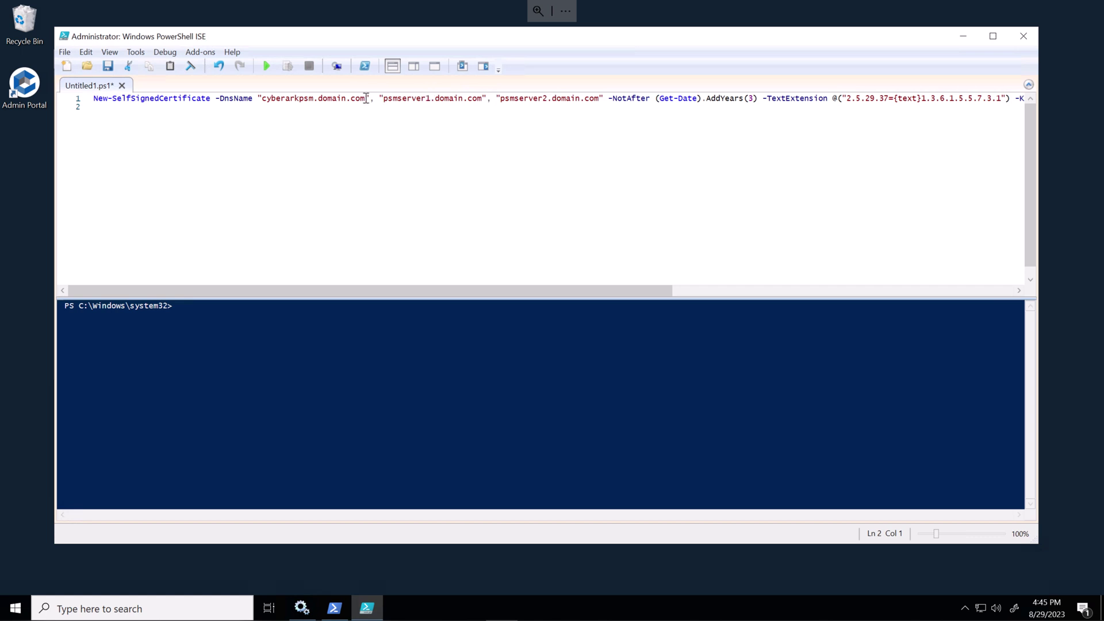
Replace the domain.com names with cyberarkpsm, con1 and con2 .cybrad.au, then run the command.
left_click_drag(366, 99, 318, 102)
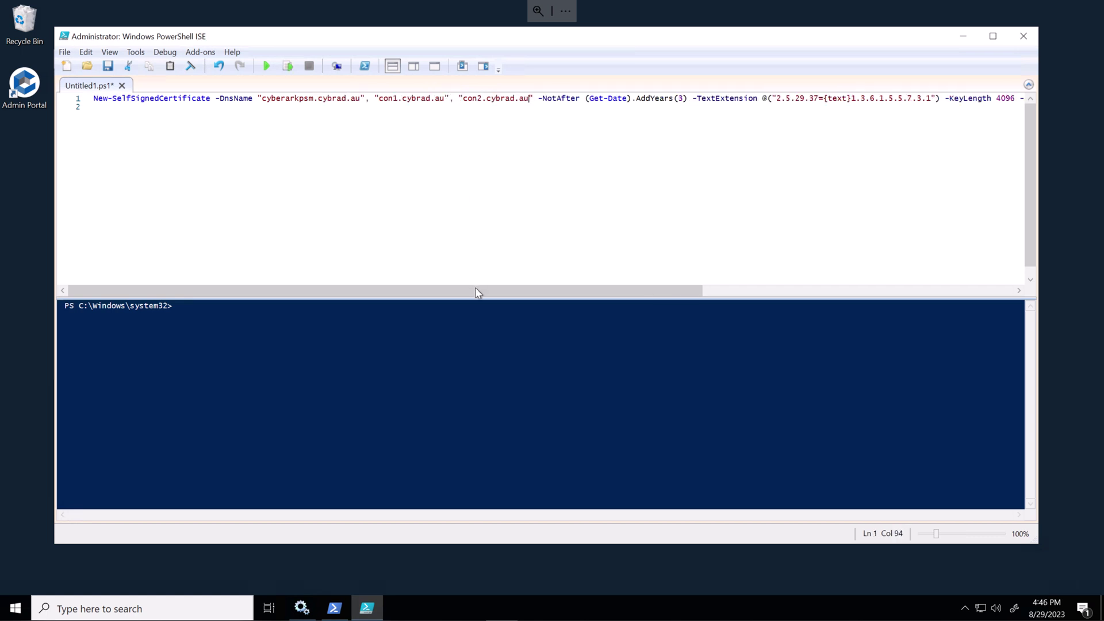
left_click_drag(478, 290, 592, 288)
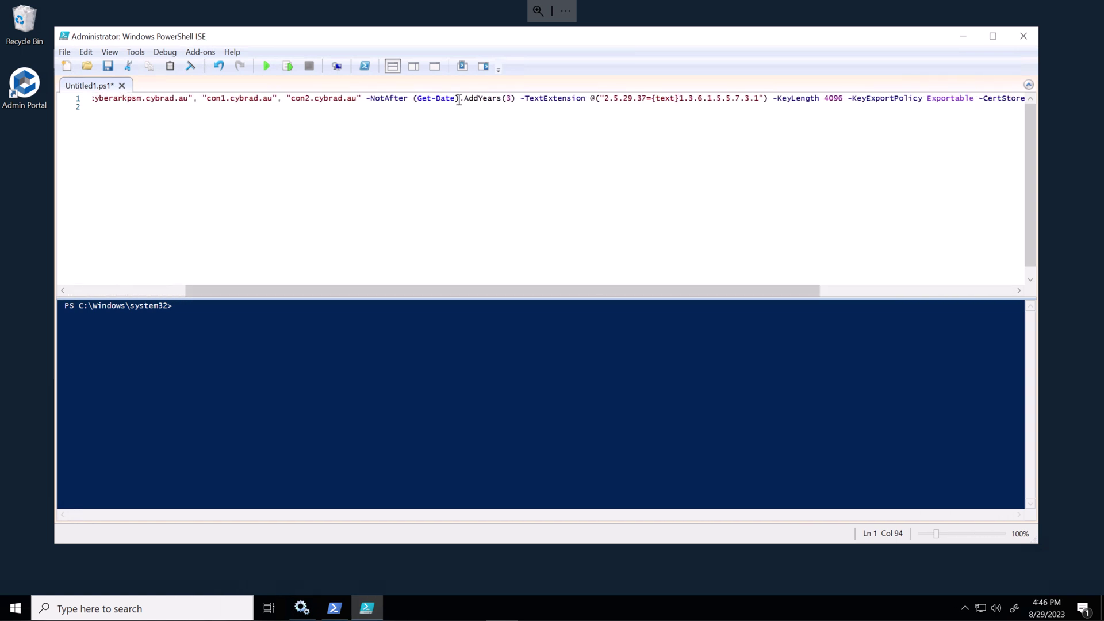
double_click(833, 99)
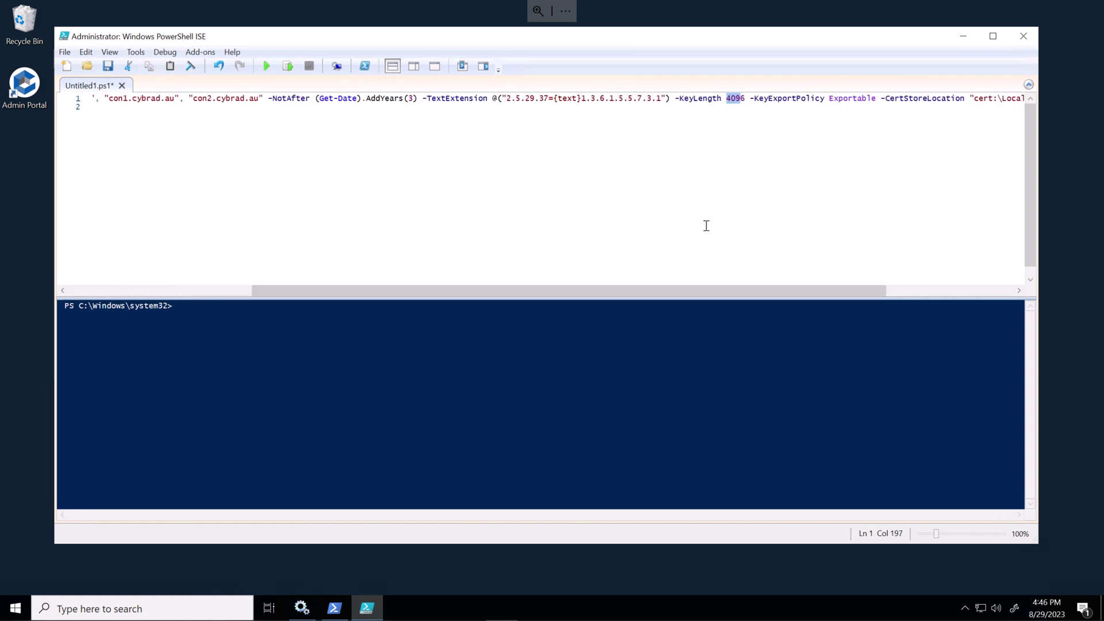
left_click_drag(675, 291, 281, 289)
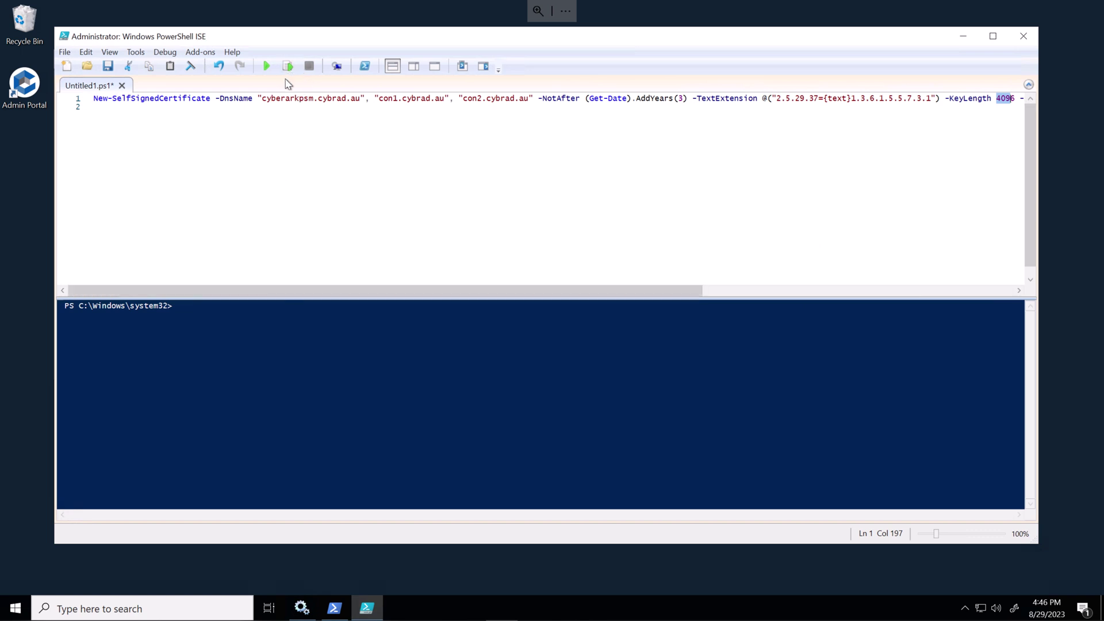
left_click(285, 99)
left_click(282, 98)
left_click(287, 66)
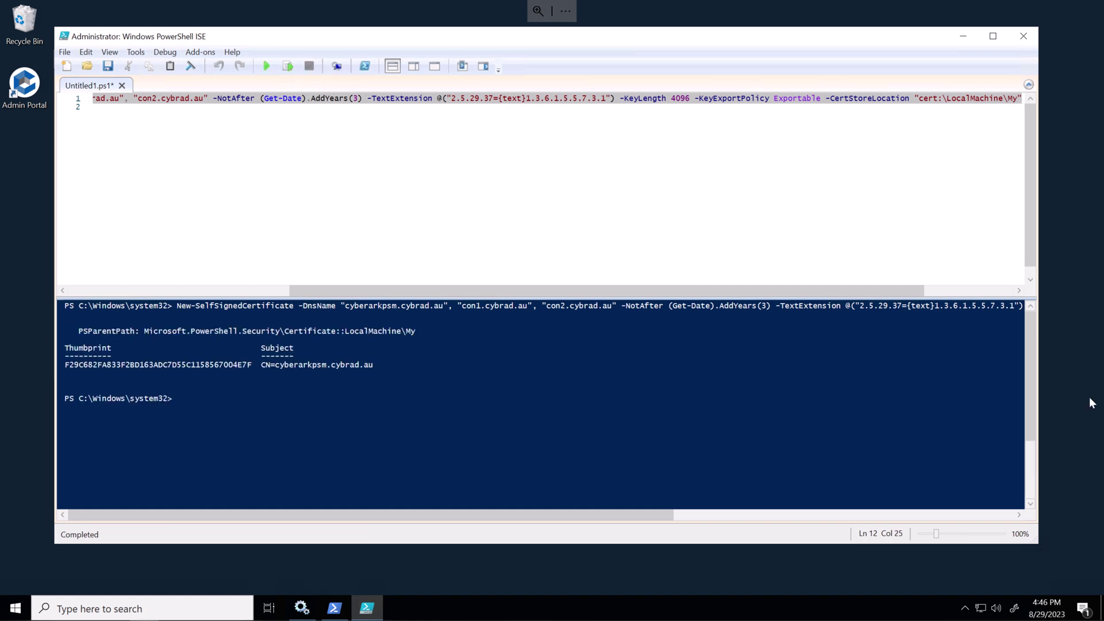
Paste the RDP binding script into a new script, run Get-ChildItem, and copy the new certificate's thumbprint.
left_click(764, 164)
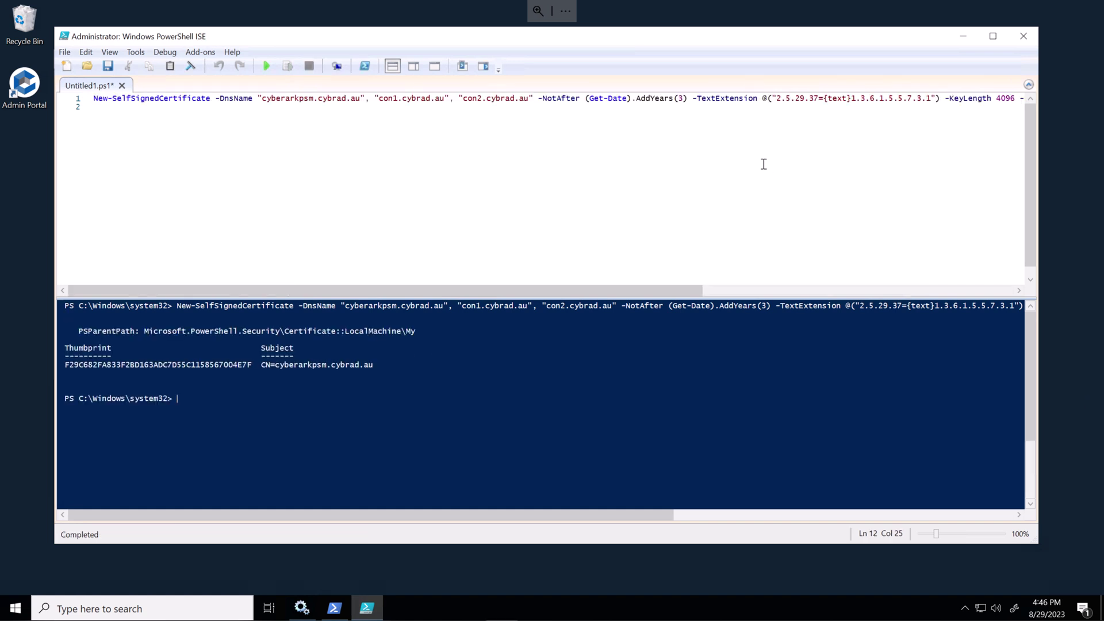
left_click(66, 66)
key("ctrl+v")
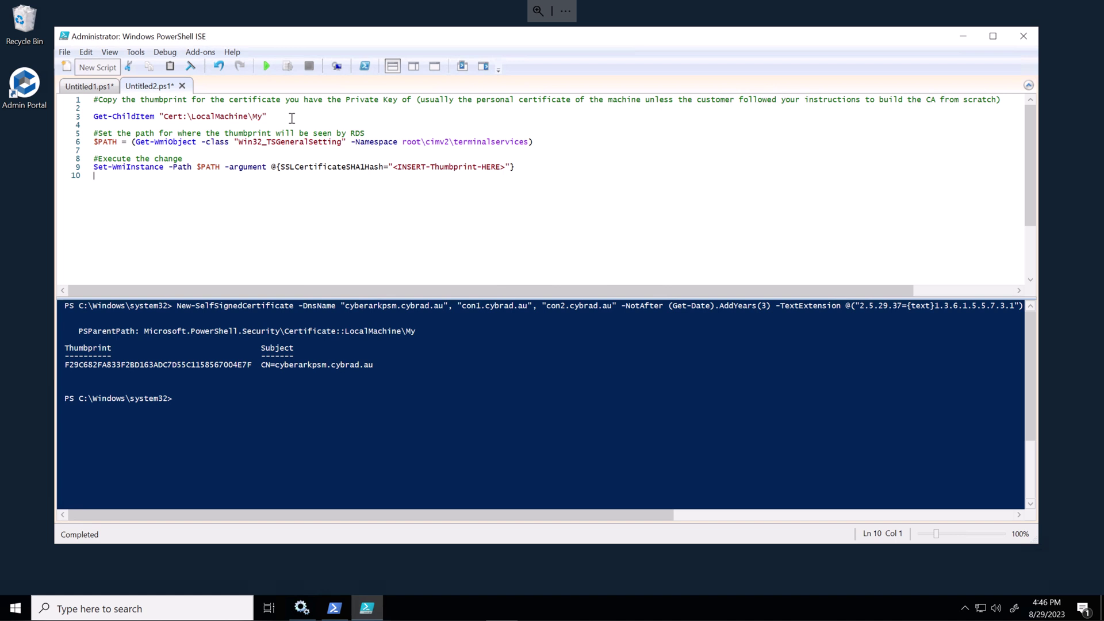
left_click_drag(294, 117, 95, 117)
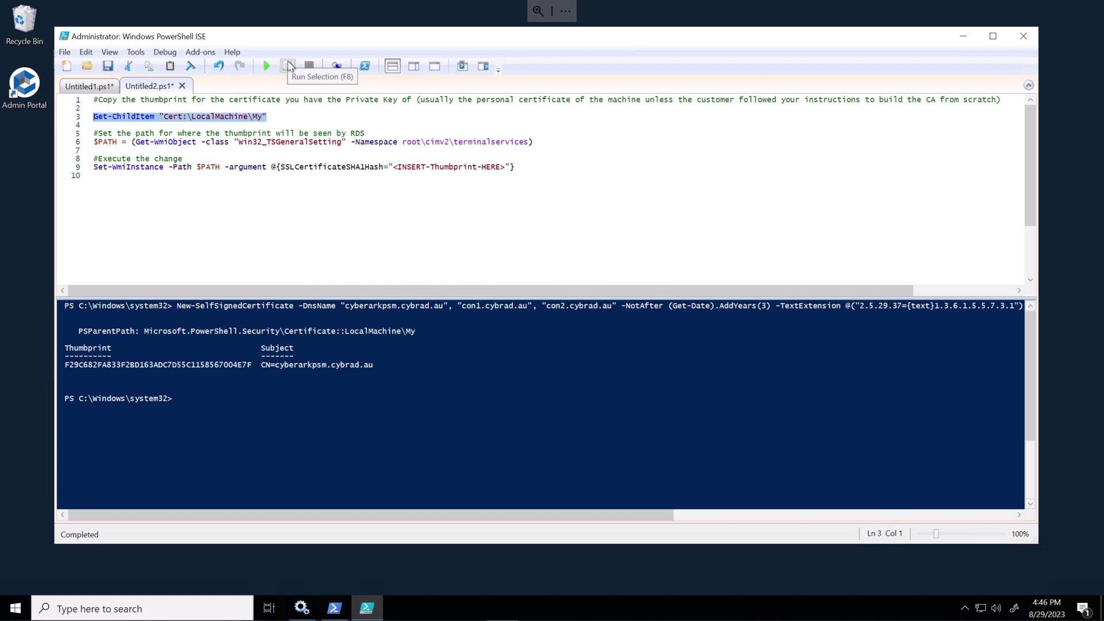
left_click(287, 67)
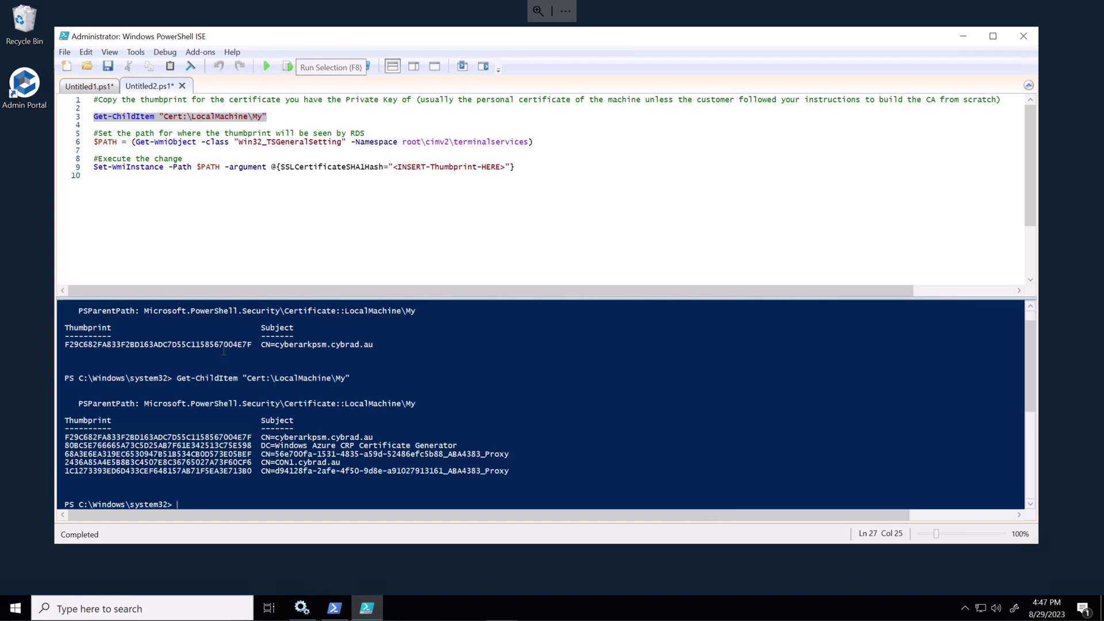
left_click_drag(253, 432, 67, 437)
left_click(253, 437)
right_click(72, 437)
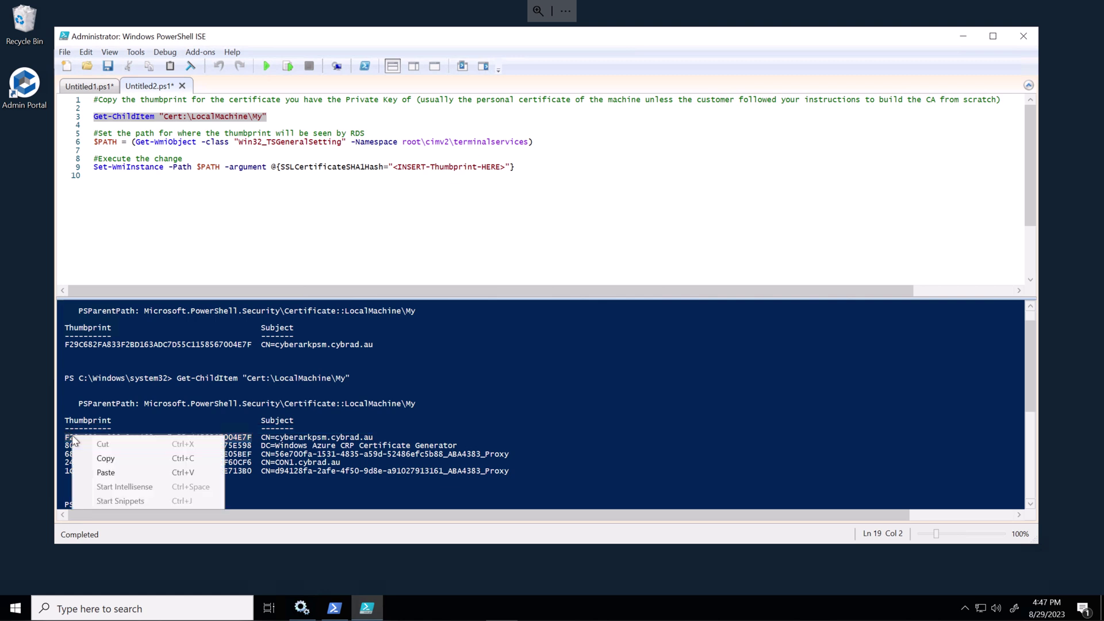
left_click(102, 458)
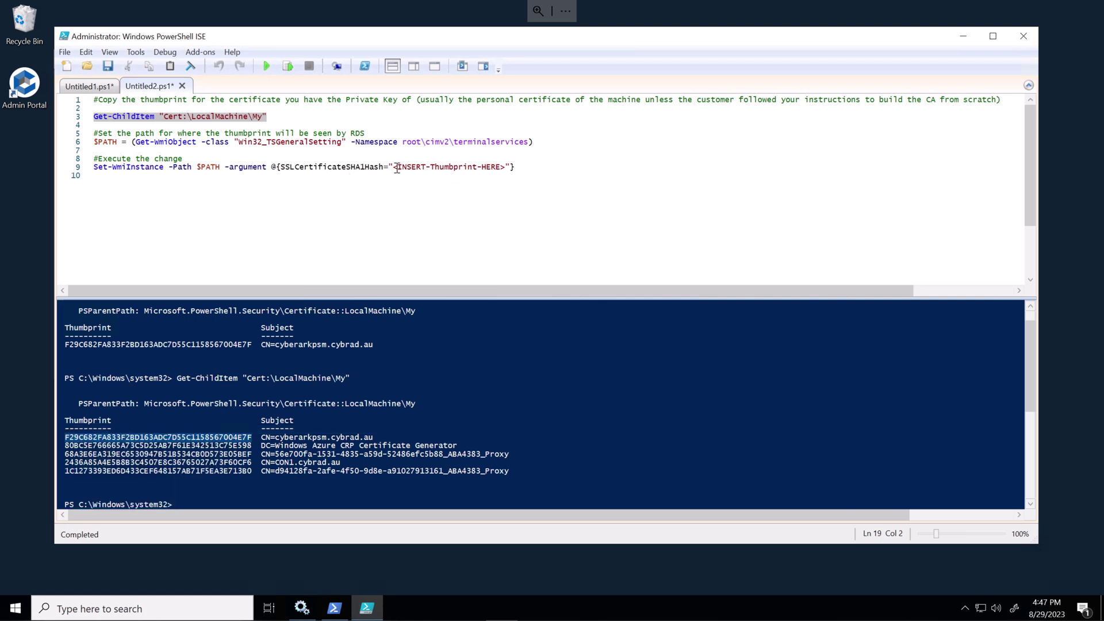
Paste the thumbprint over the line 9 placeholder and run lines 4–9 to bind it to RDP-Tcp.
left_click_drag(394, 168, 508, 167)
key("ctrl+v")
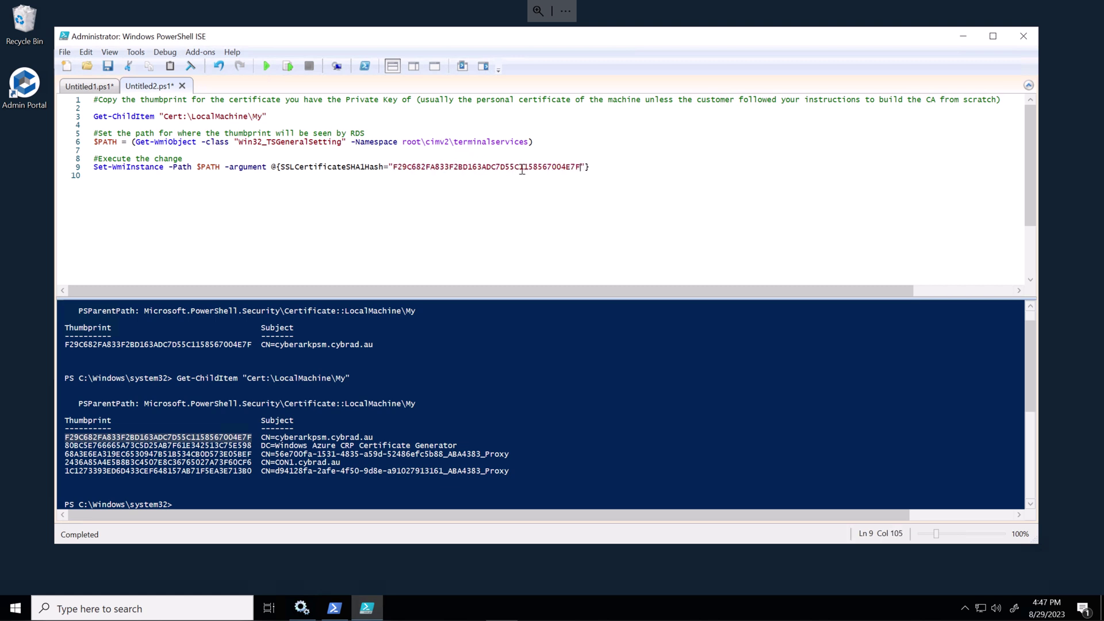
key("Down")
left_click_drag(595, 169, 123, 123)
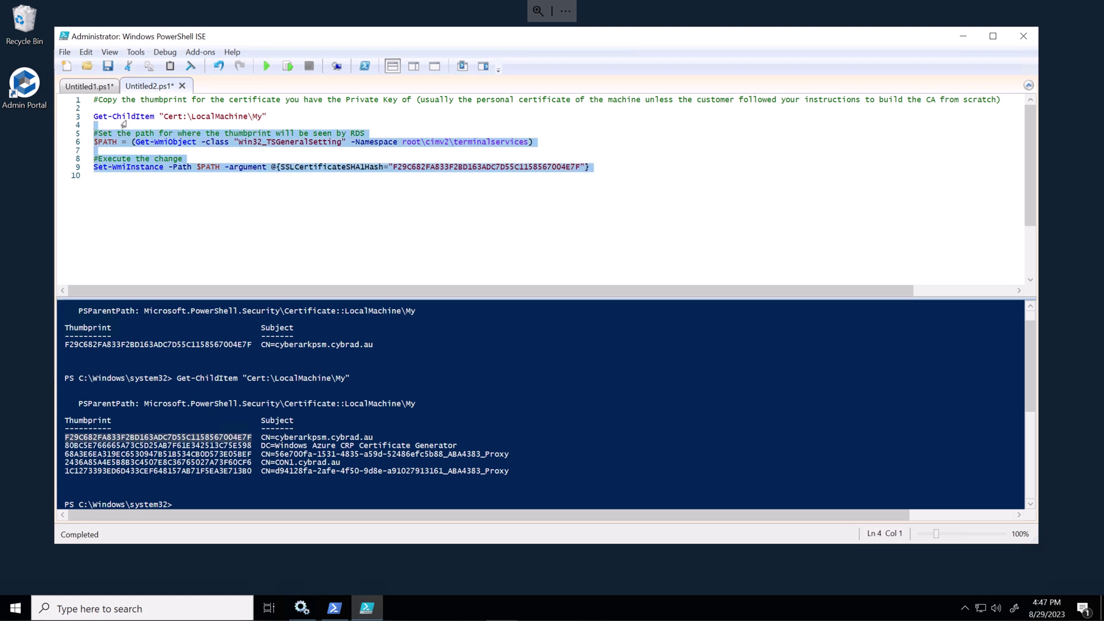
left_click(289, 68)
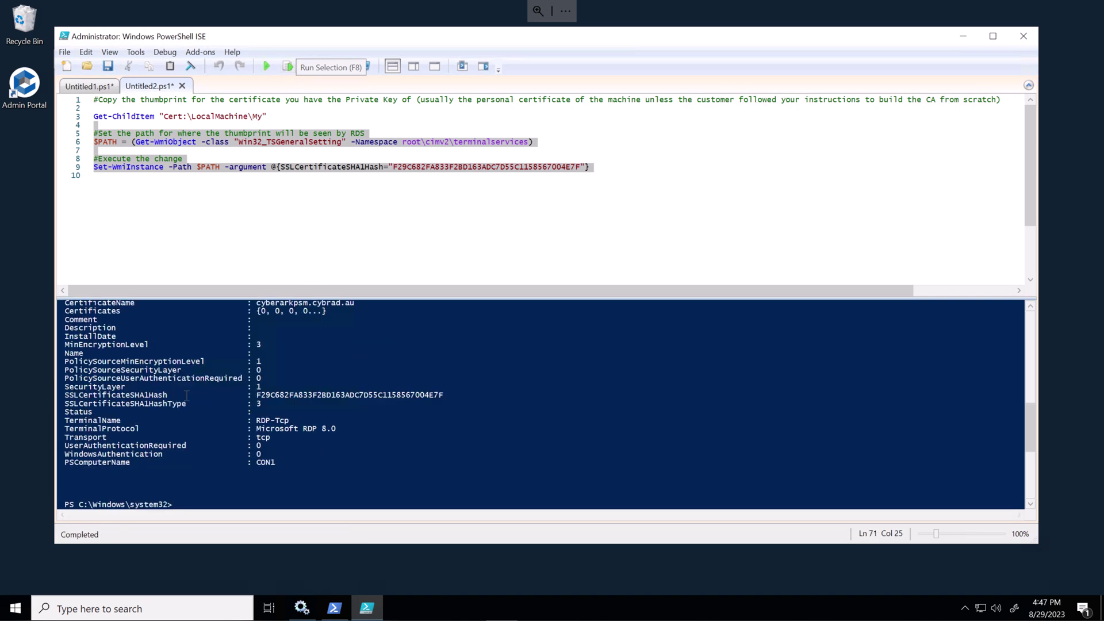
left_click(452, 389)
key("Return")
key("Return")
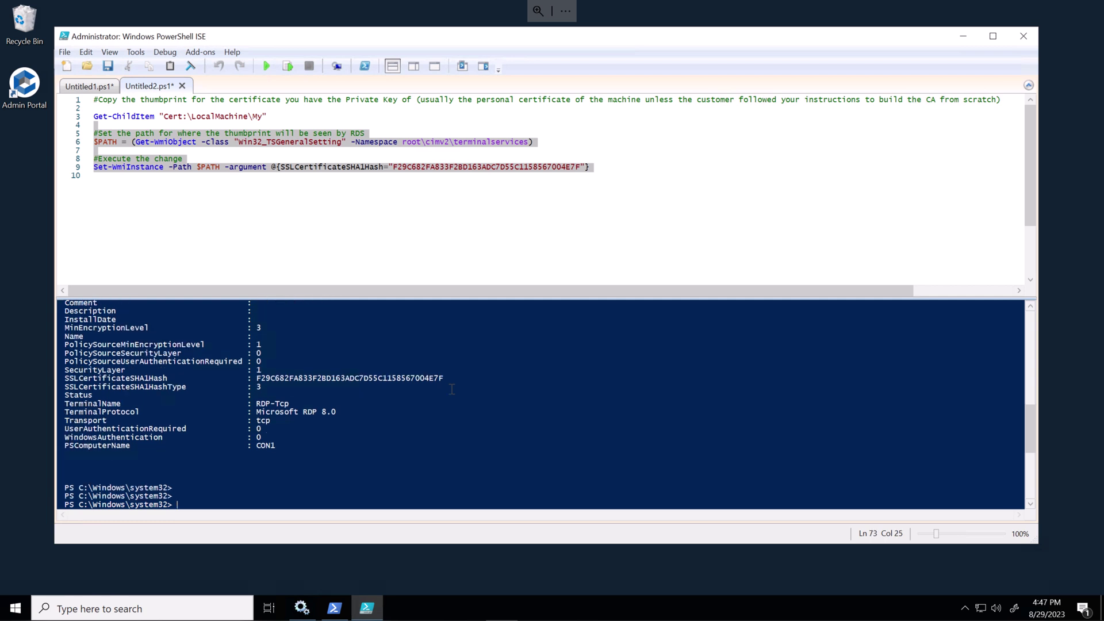
type("certlm.msc")
Open certlm and start exporting the cyberarkpsm.cybrad.au certificate from Personal\Certificates.
key("Return")
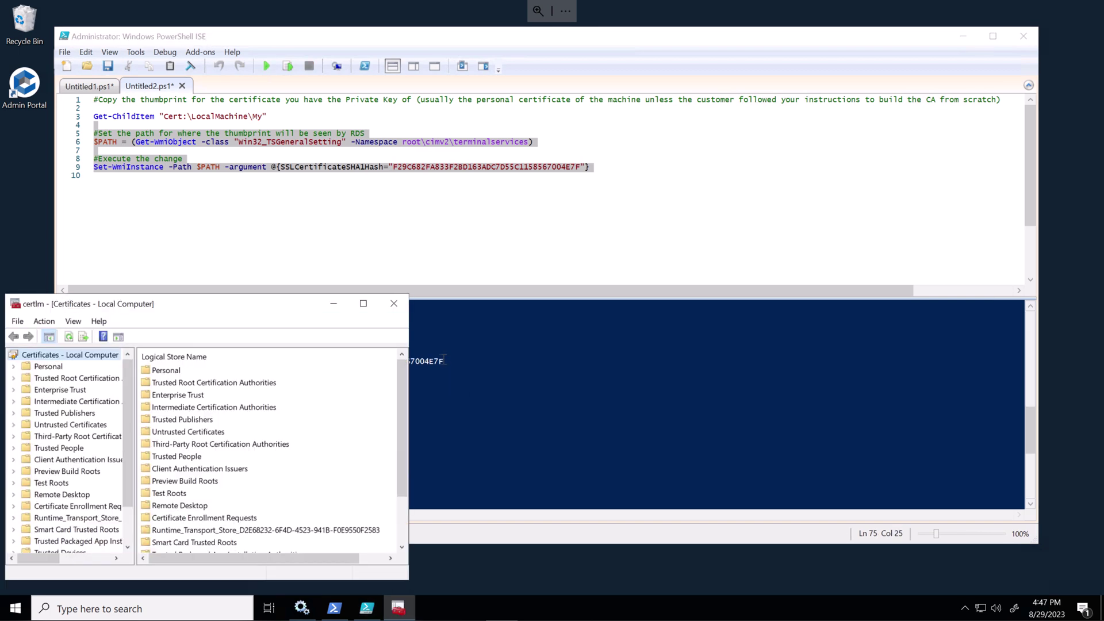
left_click_drag(252, 290, 253, 162)
left_click_drag(325, 176, 529, 136)
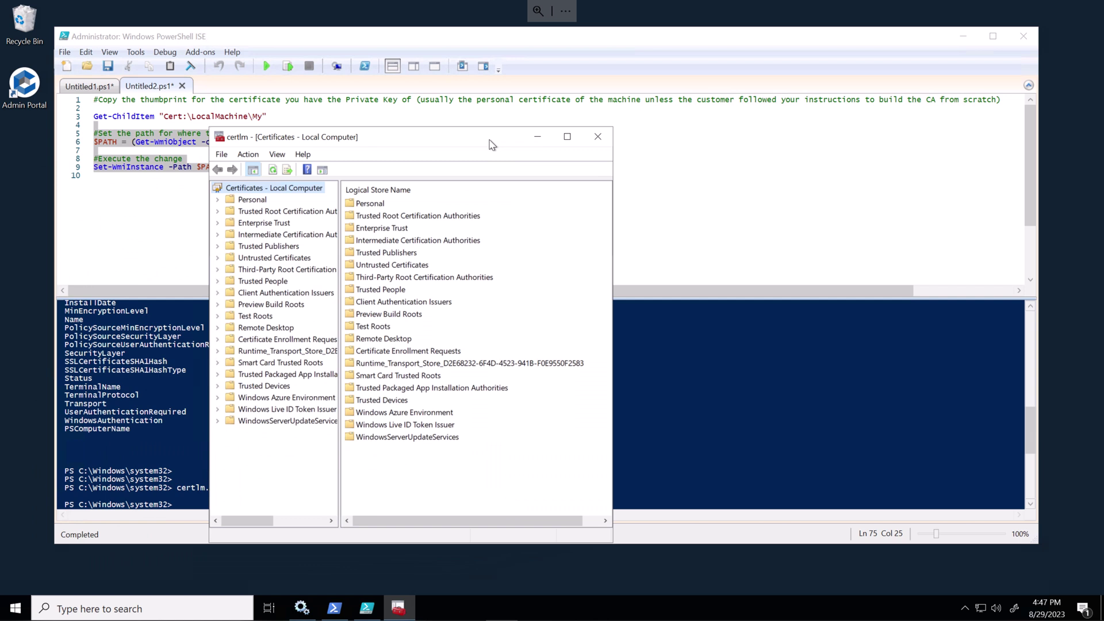
double_click(382, 206)
double_click(384, 205)
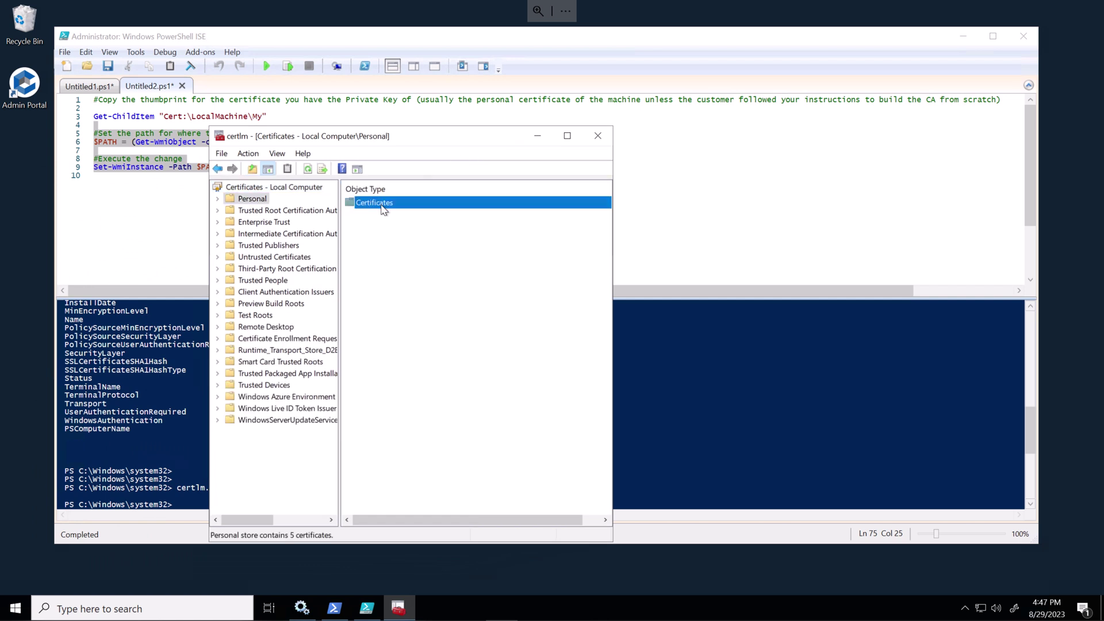
left_click(397, 229)
right_click(397, 230)
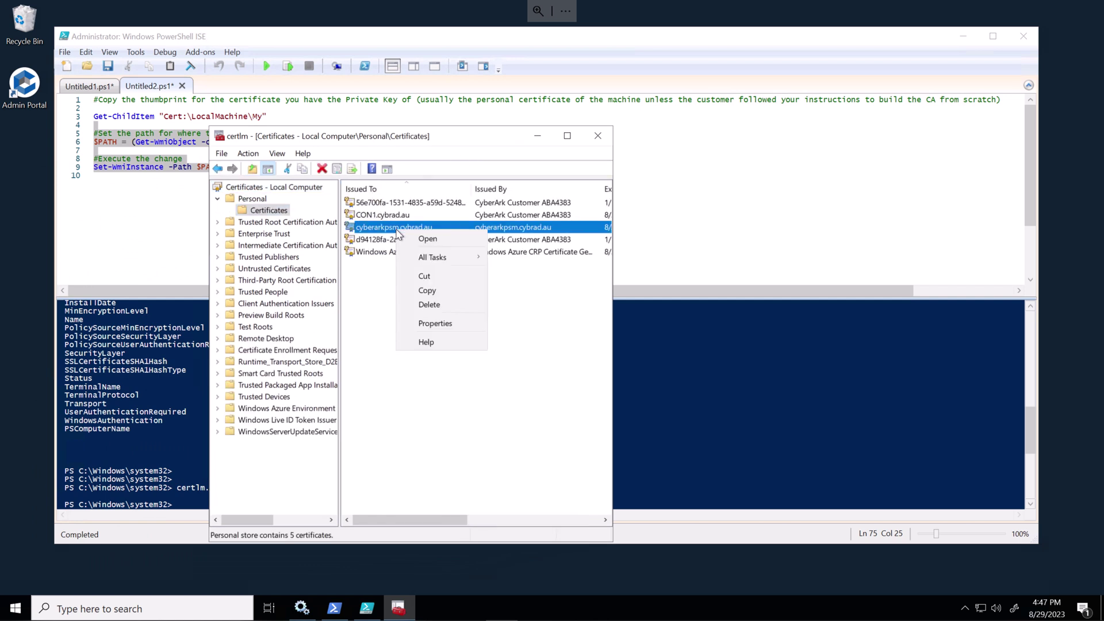
mouse_move(457, 266)
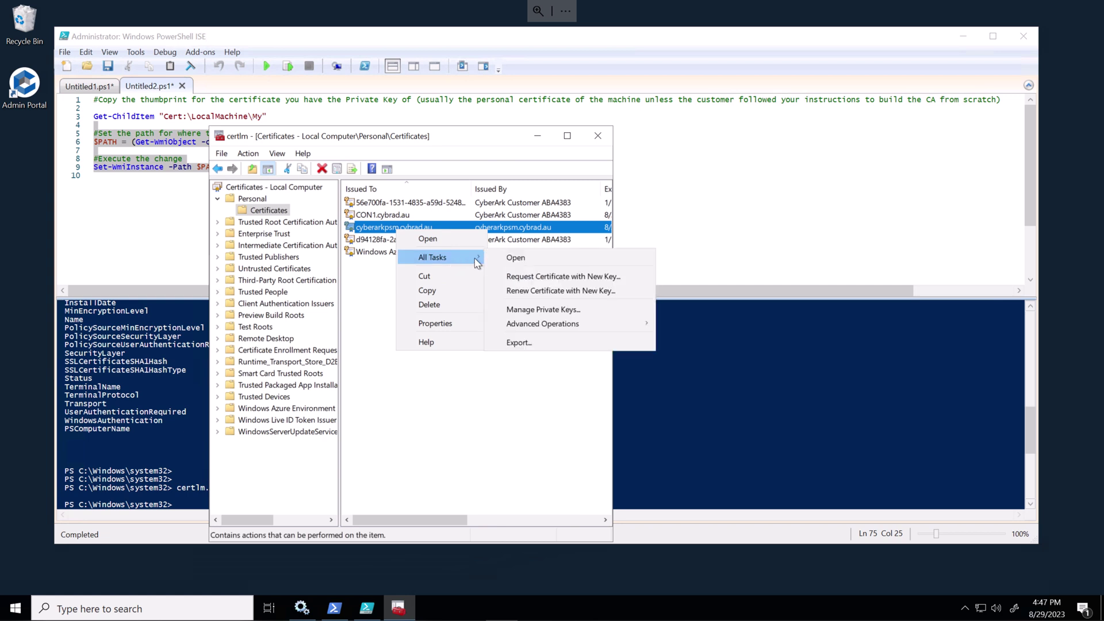
left_click(532, 343)
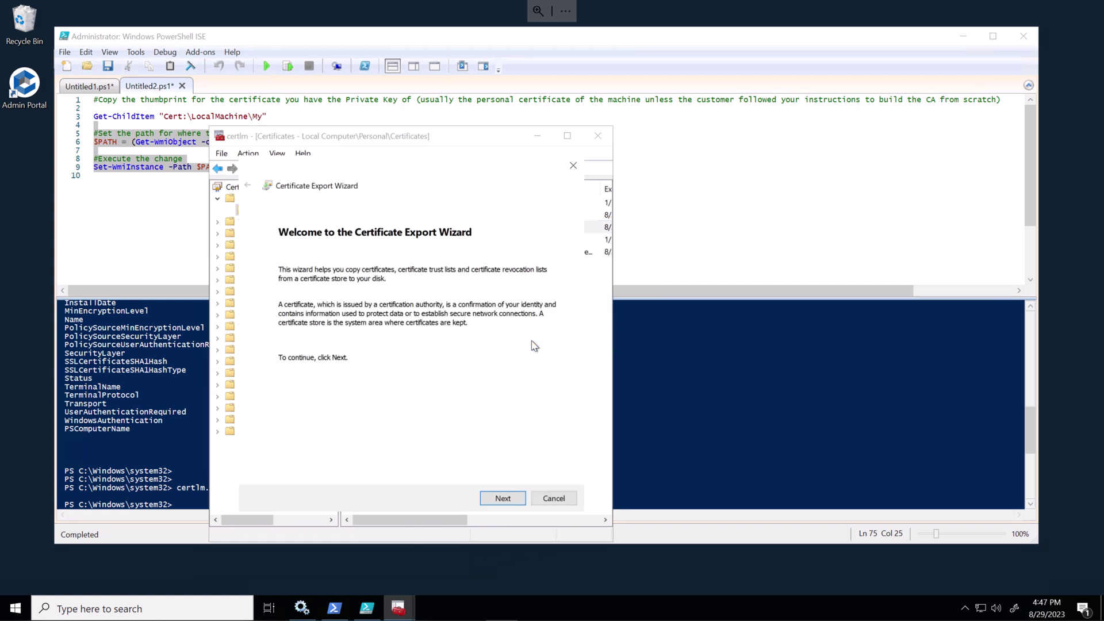
Export the private key as PFX with all extended properties and group-based key protection.
left_click(515, 496)
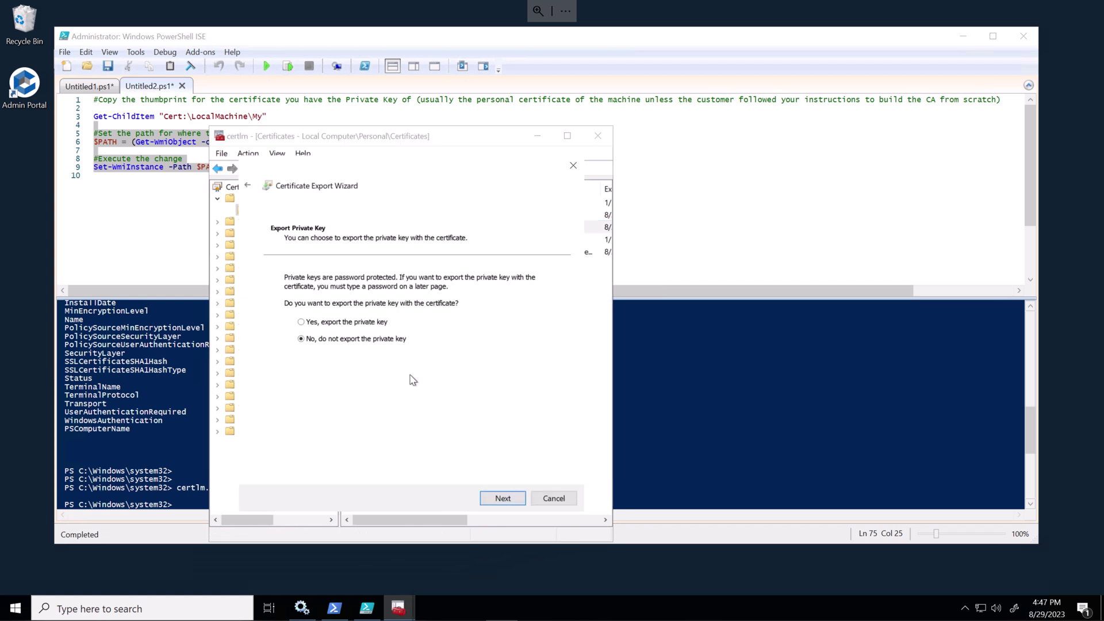
left_click(377, 324)
left_click(500, 500)
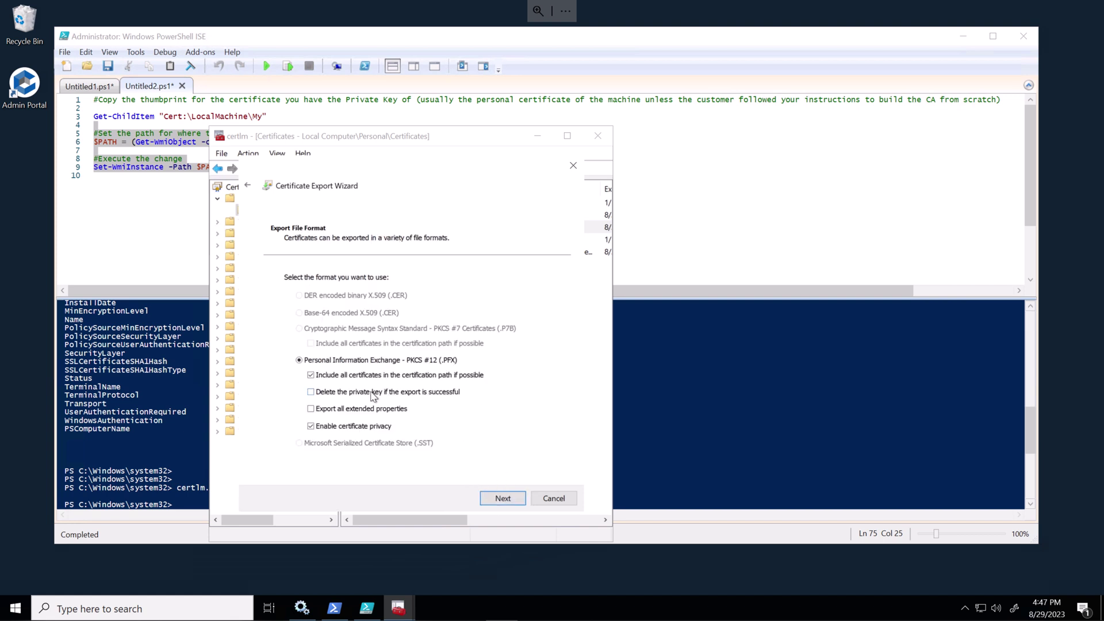
left_click(355, 409)
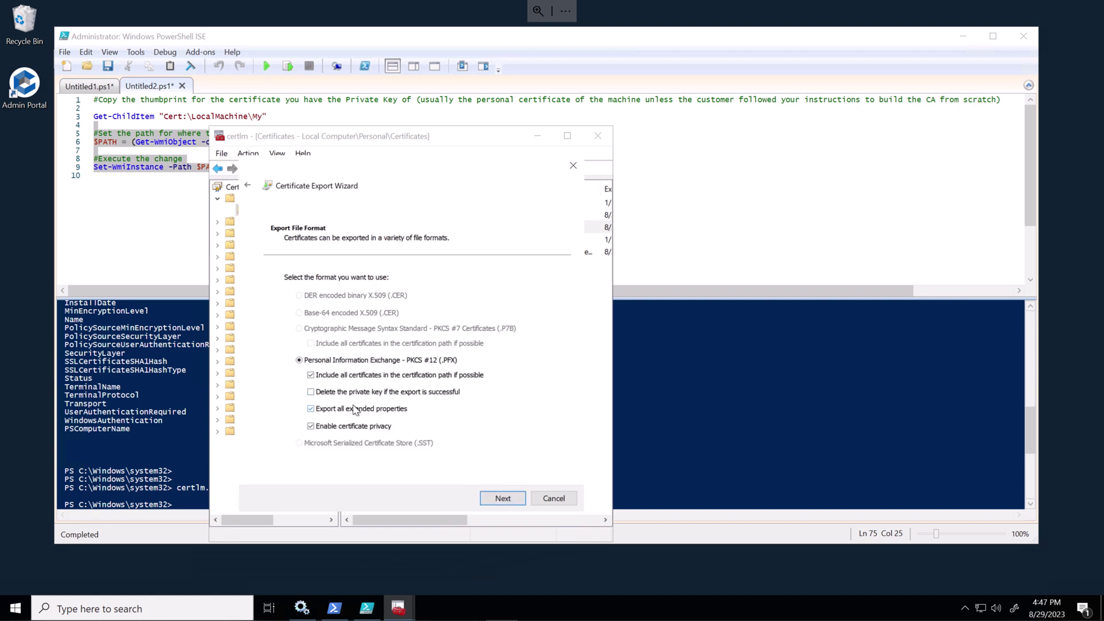
left_click(511, 498)
left_click(343, 266)
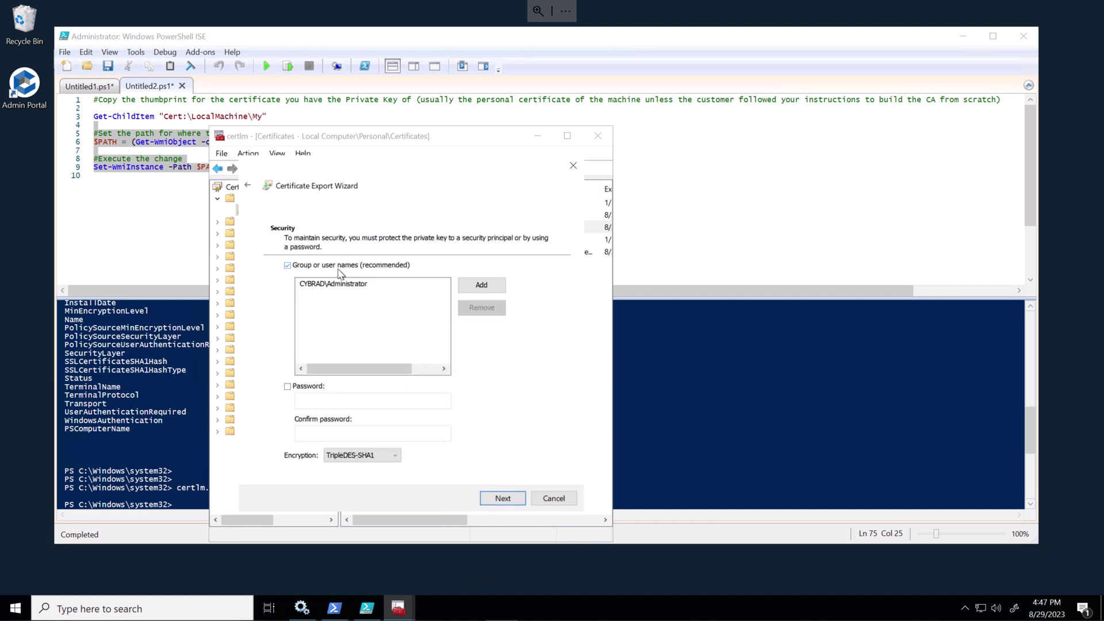
left_click(502, 501)
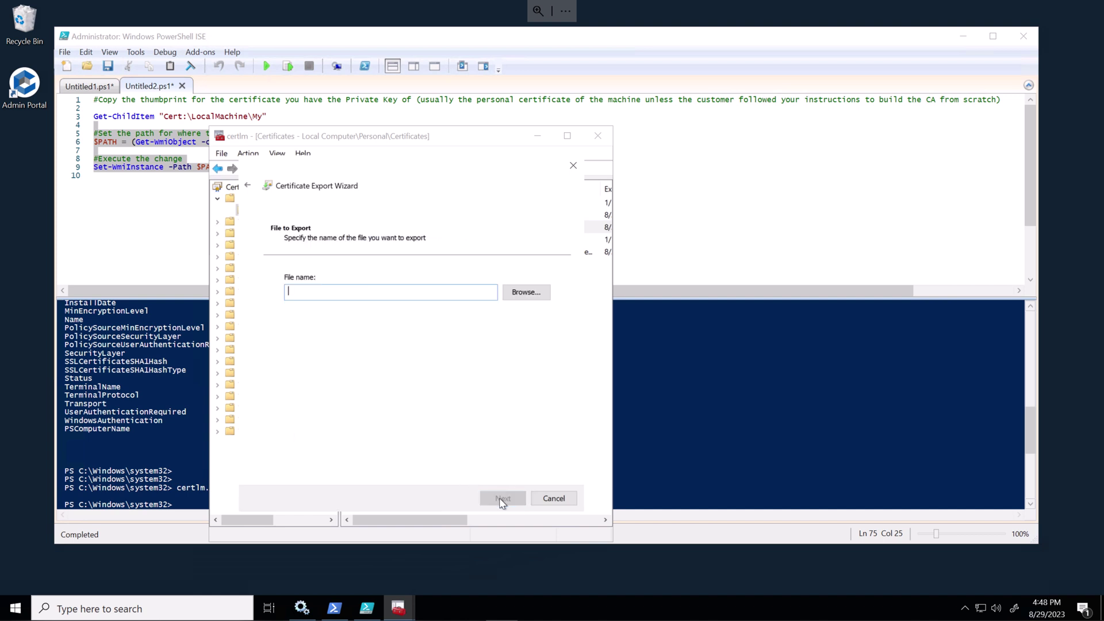
Save the export as \\dc1\c$\Install\psmcert.pfx and finish the wizard.
left_click(525, 291)
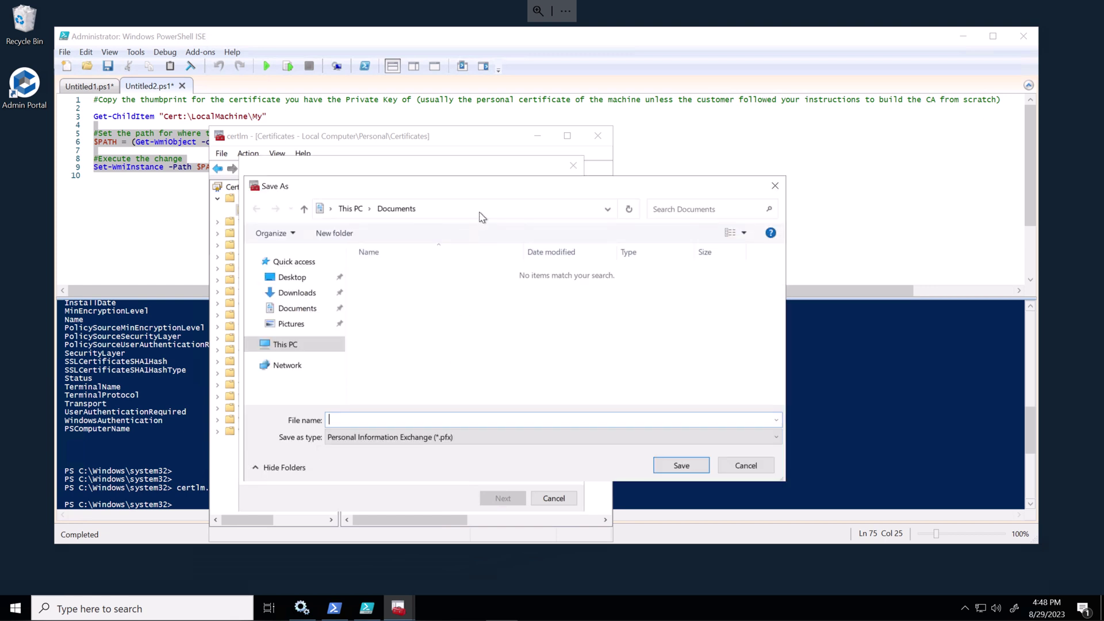
left_click(484, 212)
type("\\\\")
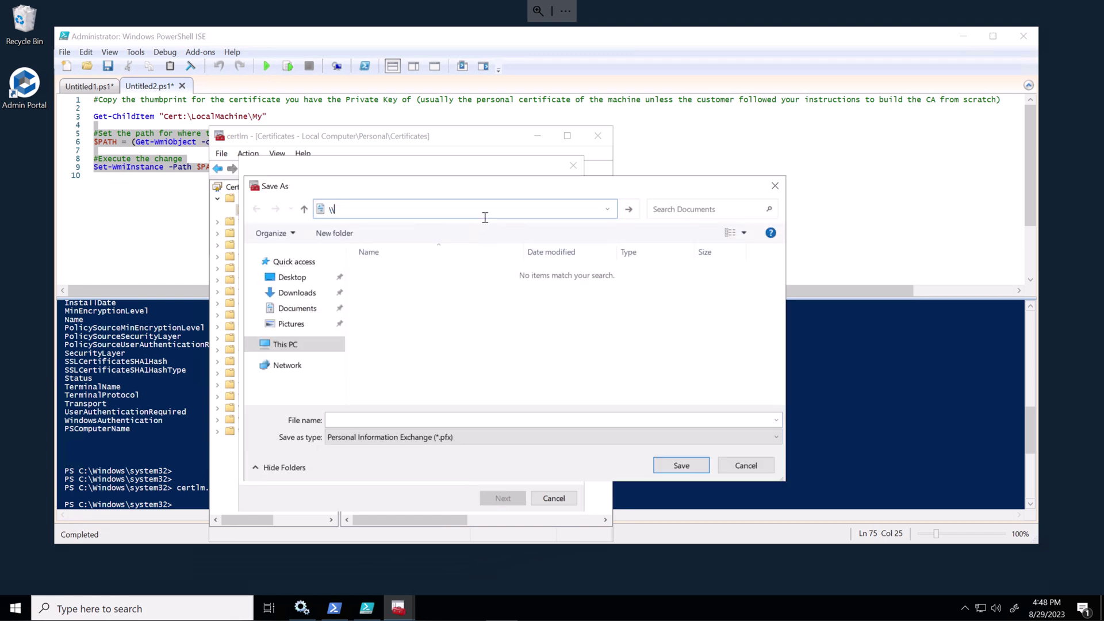
type("dc")
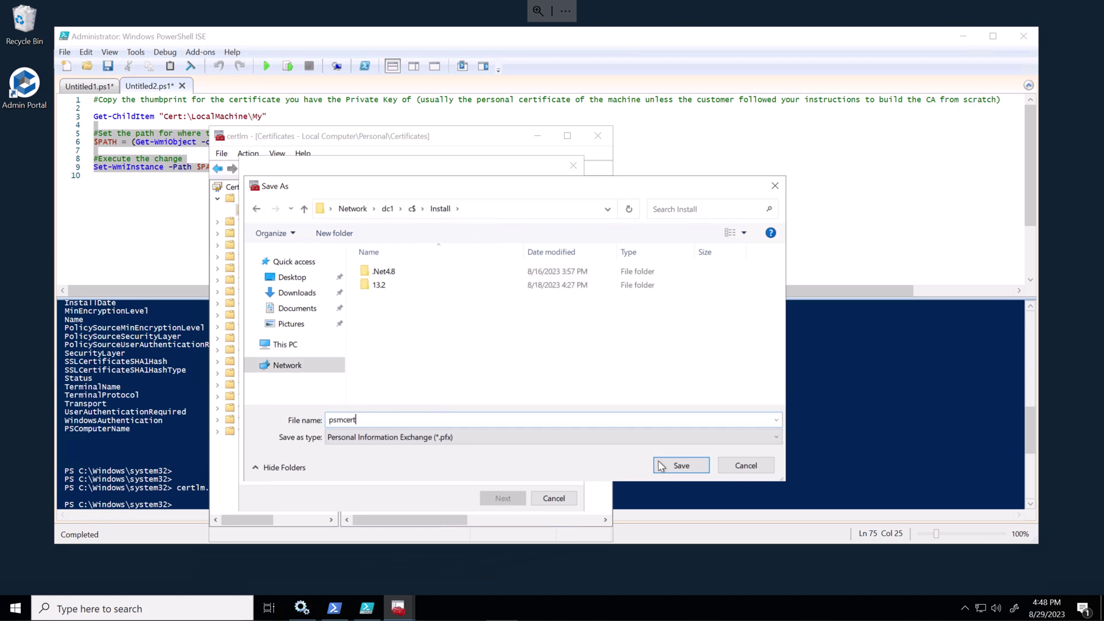
left_click(693, 467)
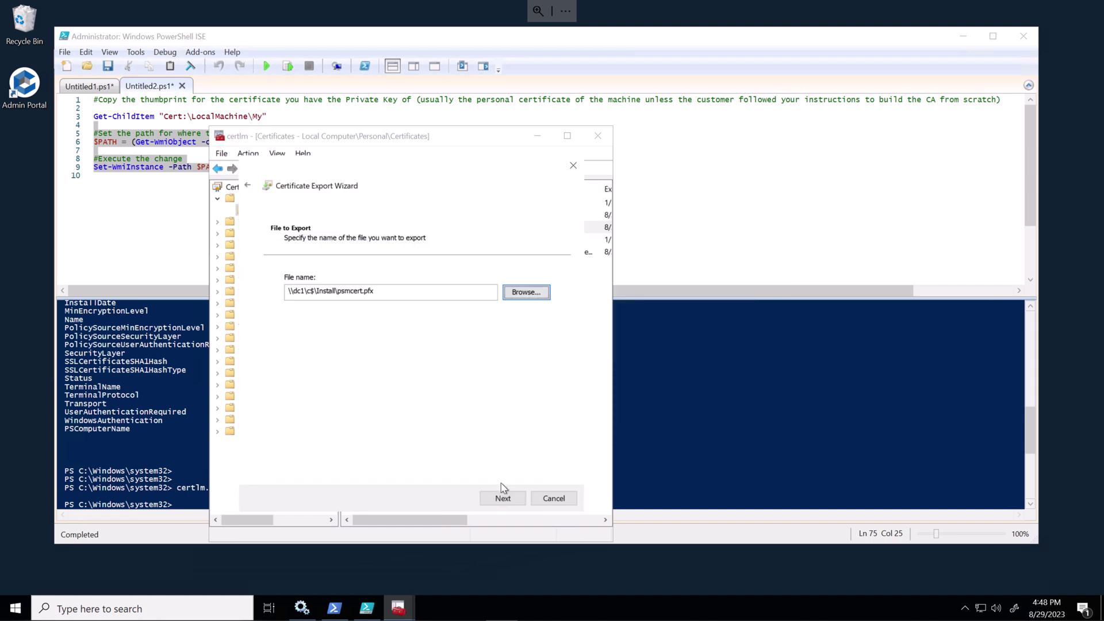
left_click(503, 498)
left_click(505, 498)
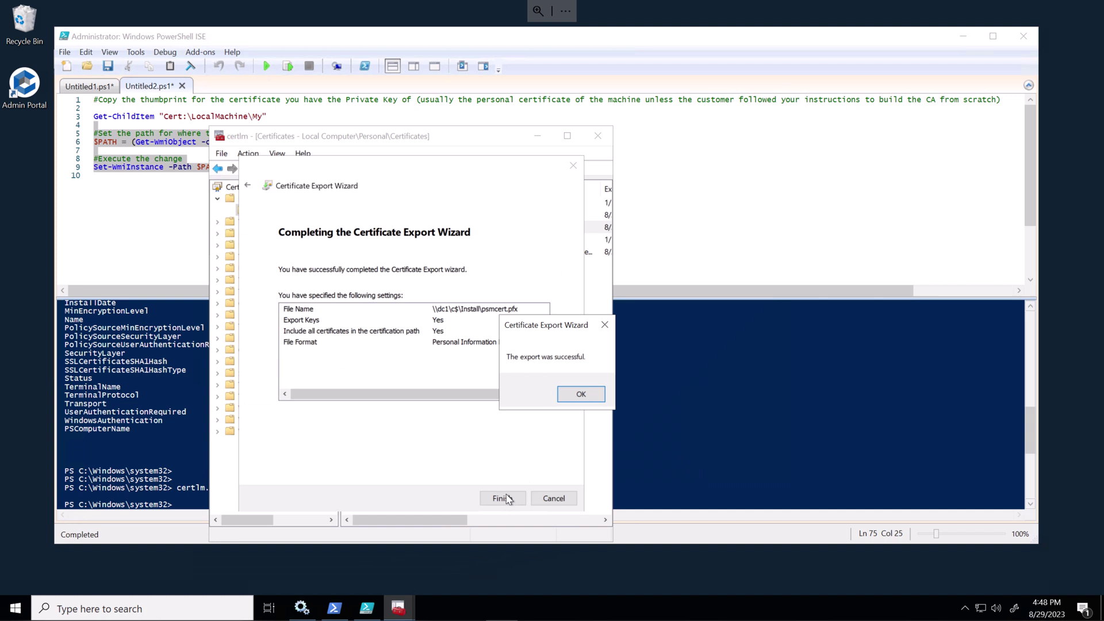
left_click(583, 395)
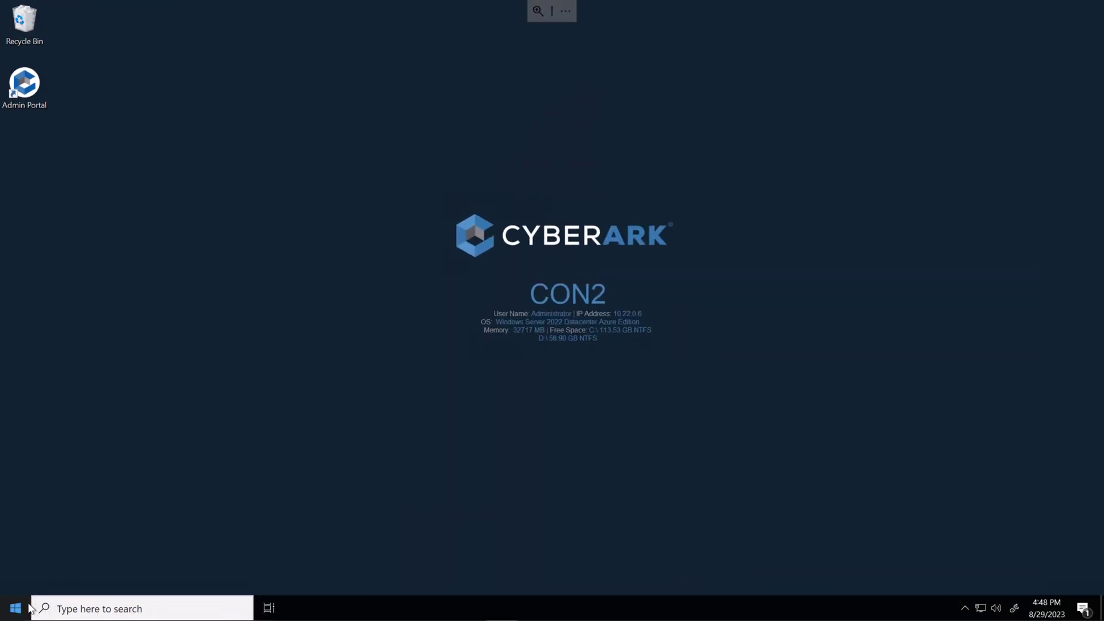
Start PowerShell ISE as administrator on CON2 and paste the RDP thumbprint script into a new script.
right_click(26, 606)
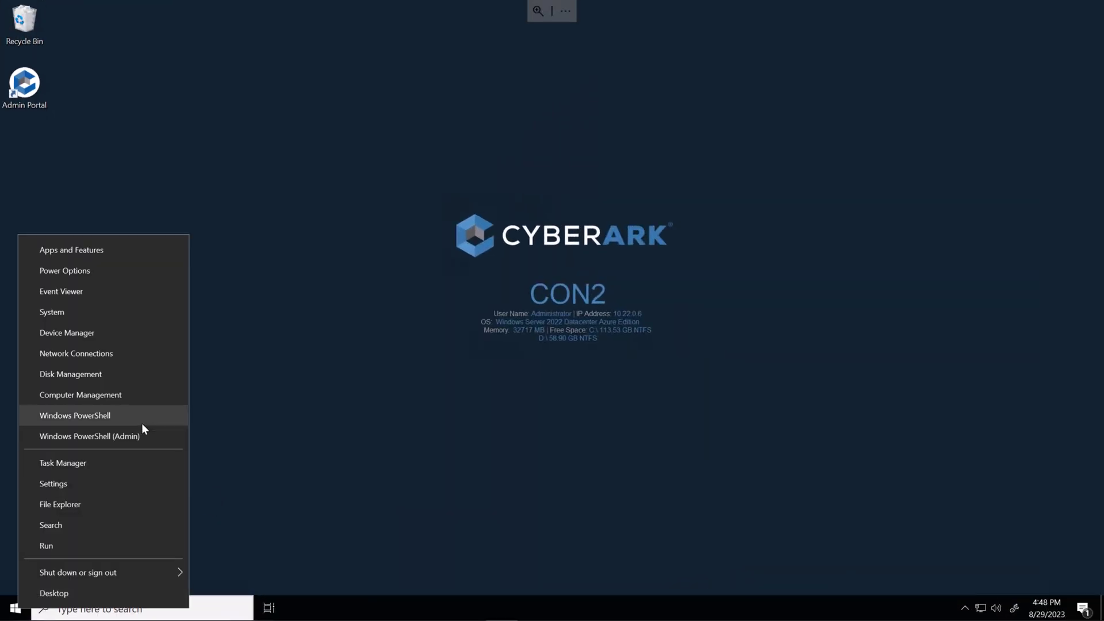
left_click(141, 423)
key("super+x")
left_click(128, 438)
key("alt+y")
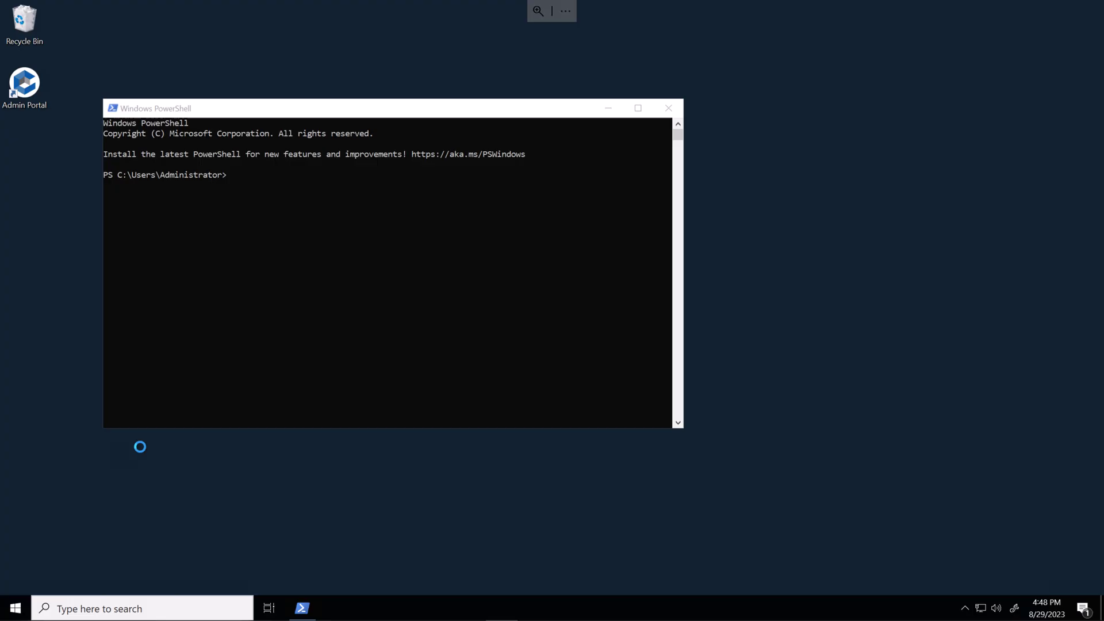
type("ise")
key("Return")
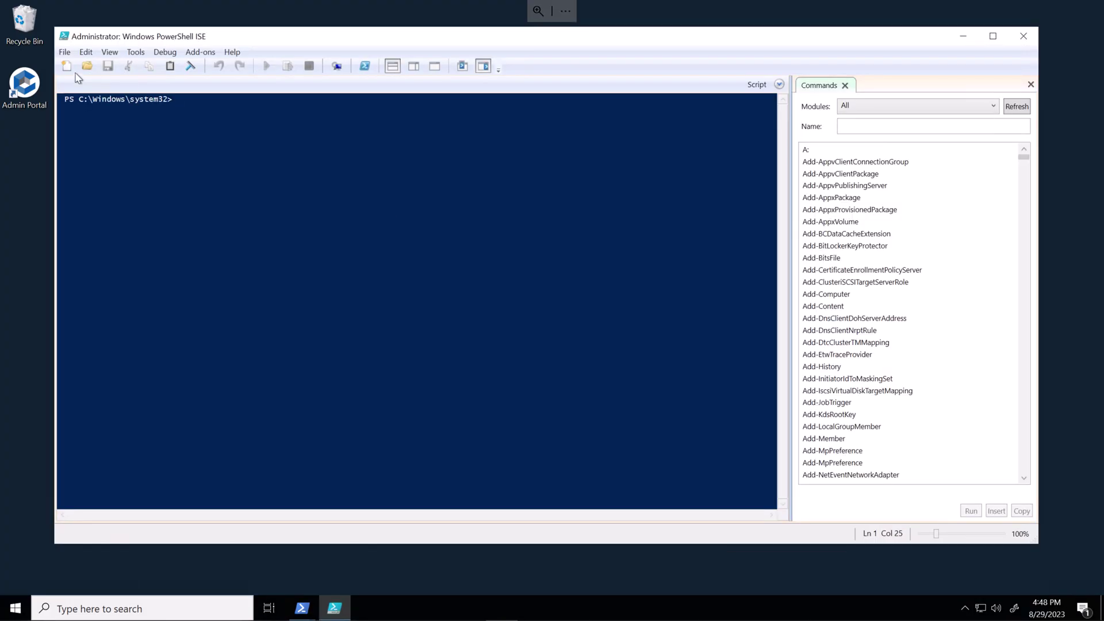
left_click(67, 66)
right_click(210, 136)
left_click(261, 172)
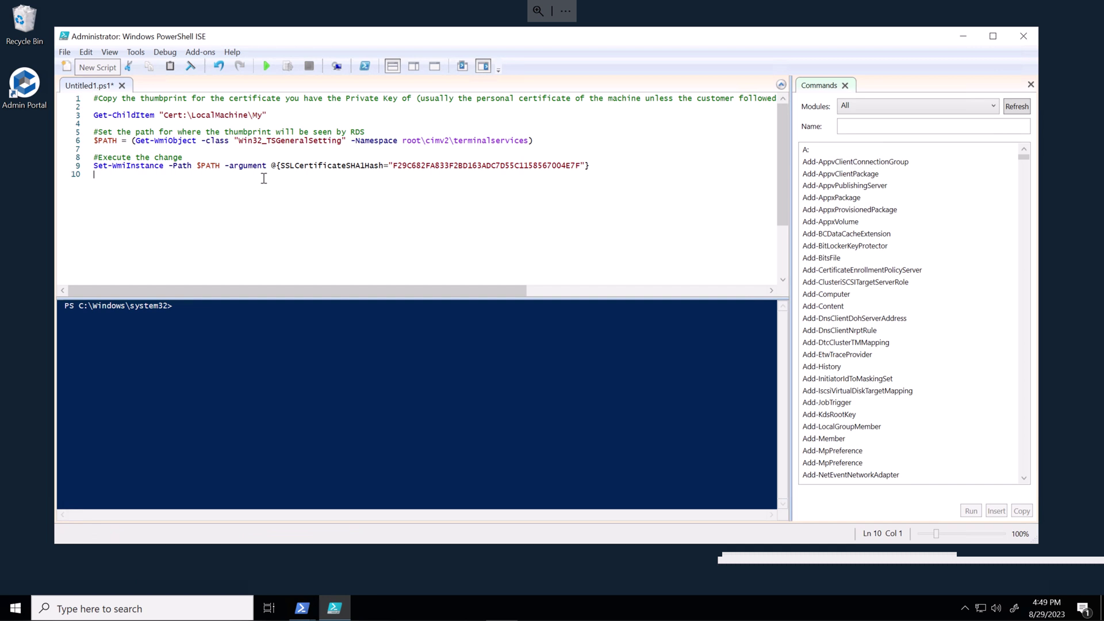
Open certlm.msc from the ISE console and expand the Personal certificate store.
left_click(297, 407)
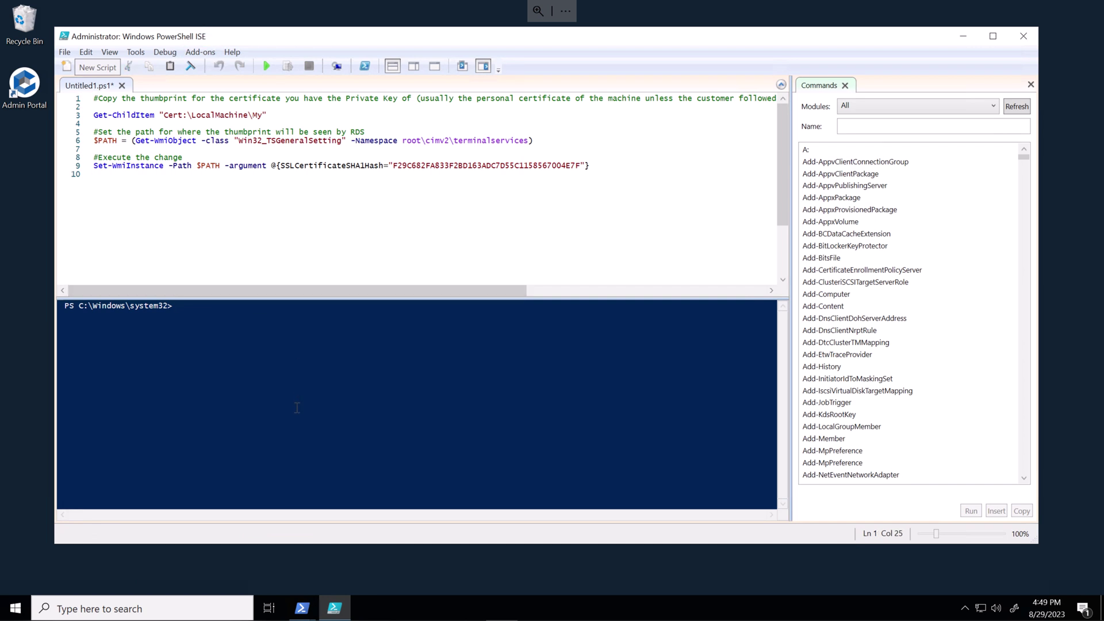
type("certl")
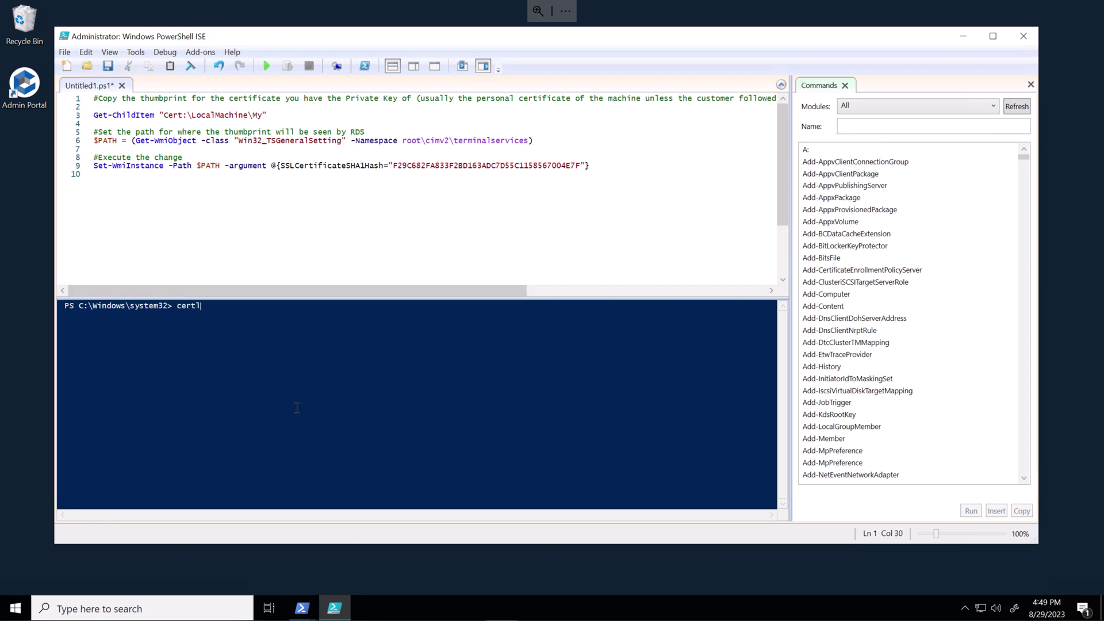
type("m.msc")
key("Return")
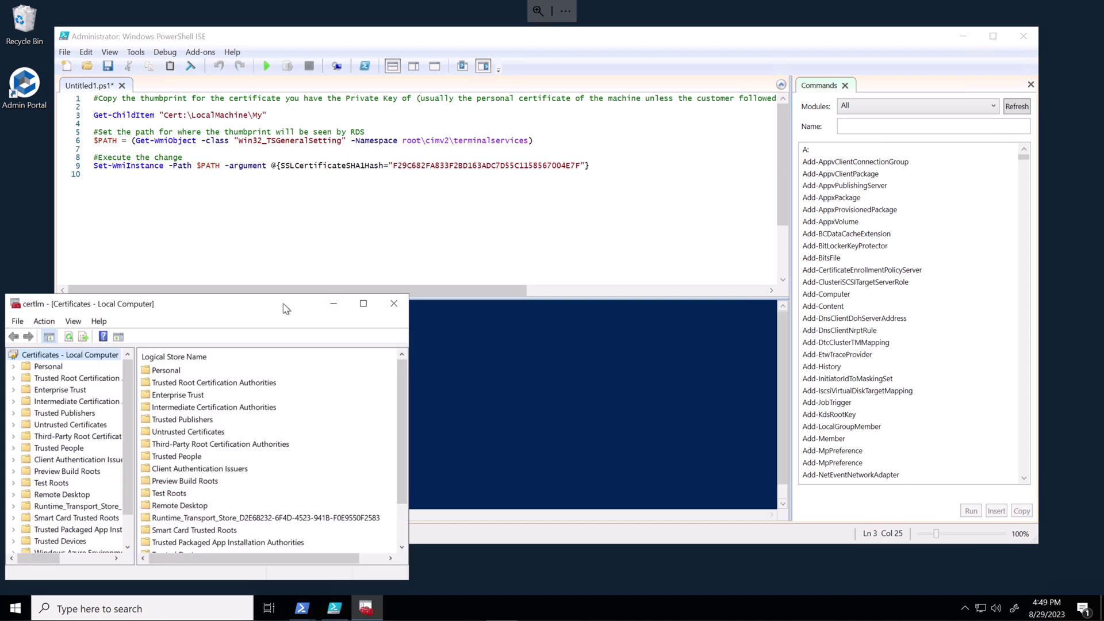
left_click_drag(316, 297, 533, 202)
double_click(390, 276)
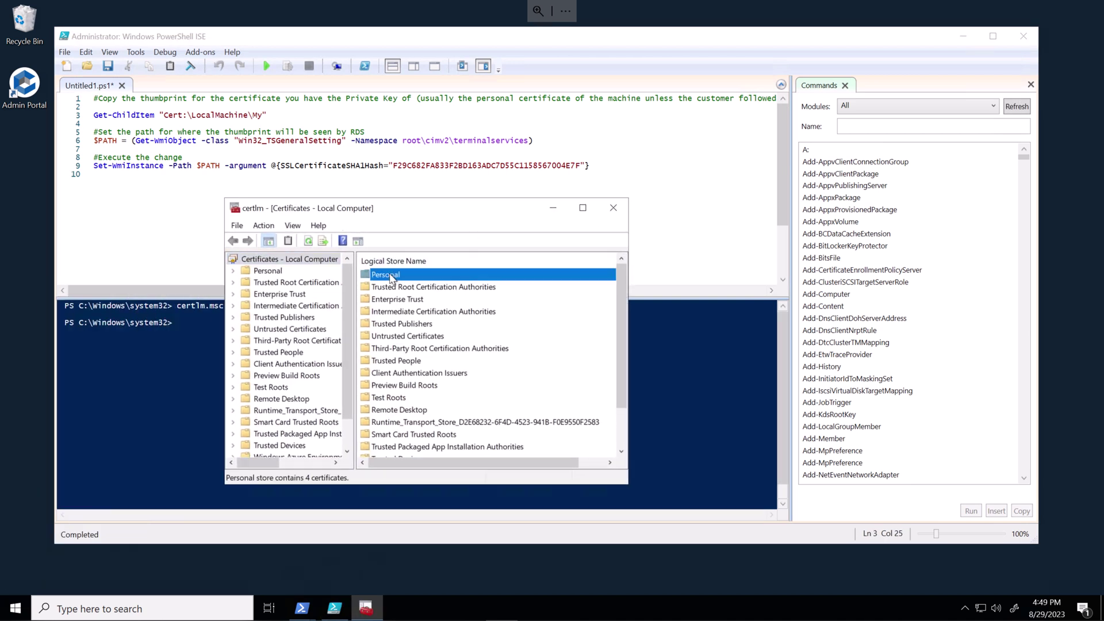
Start a certificate import in Personal\Certificates and select \\dc1\c$\Install\psmcert.pfx, showing all file types.
double_click(407, 278)
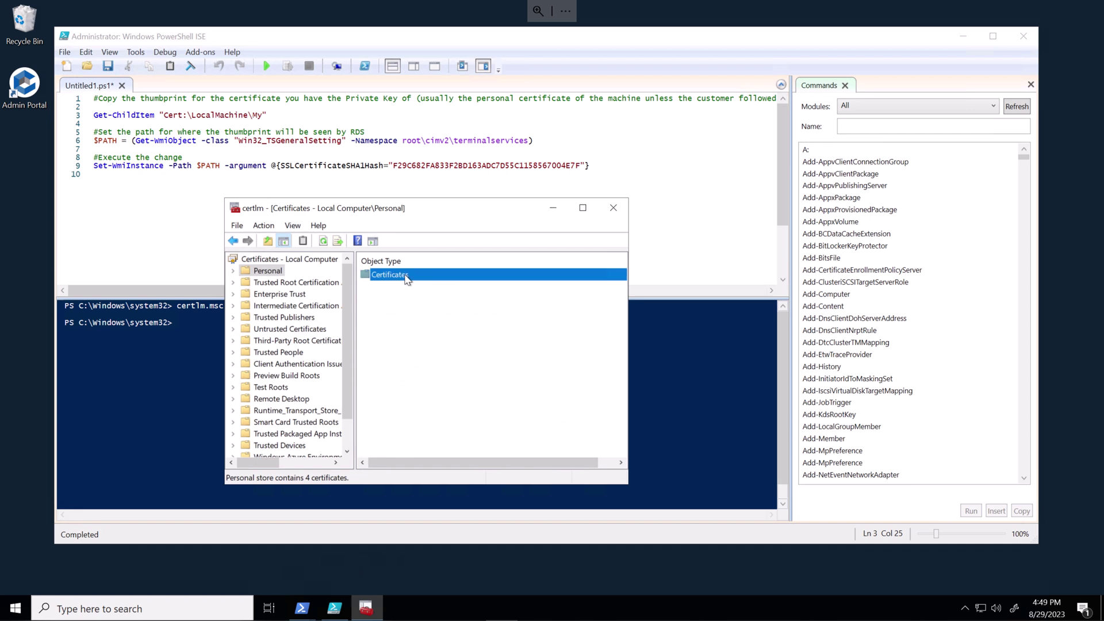
right_click(399, 347)
mouse_move(423, 361)
left_click(534, 370)
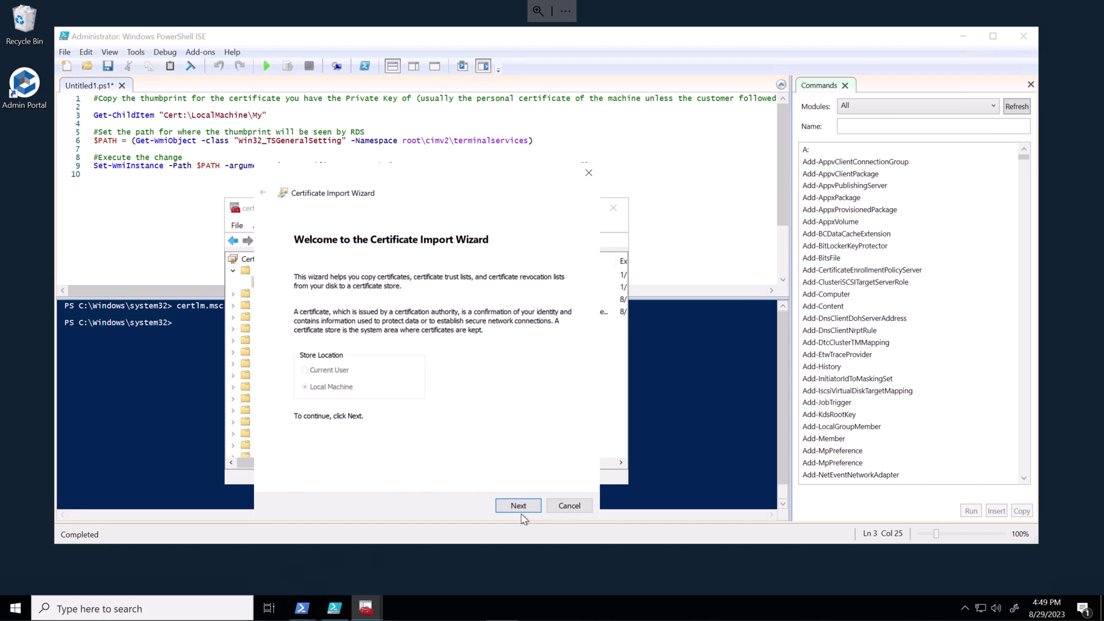
left_click(519, 505)
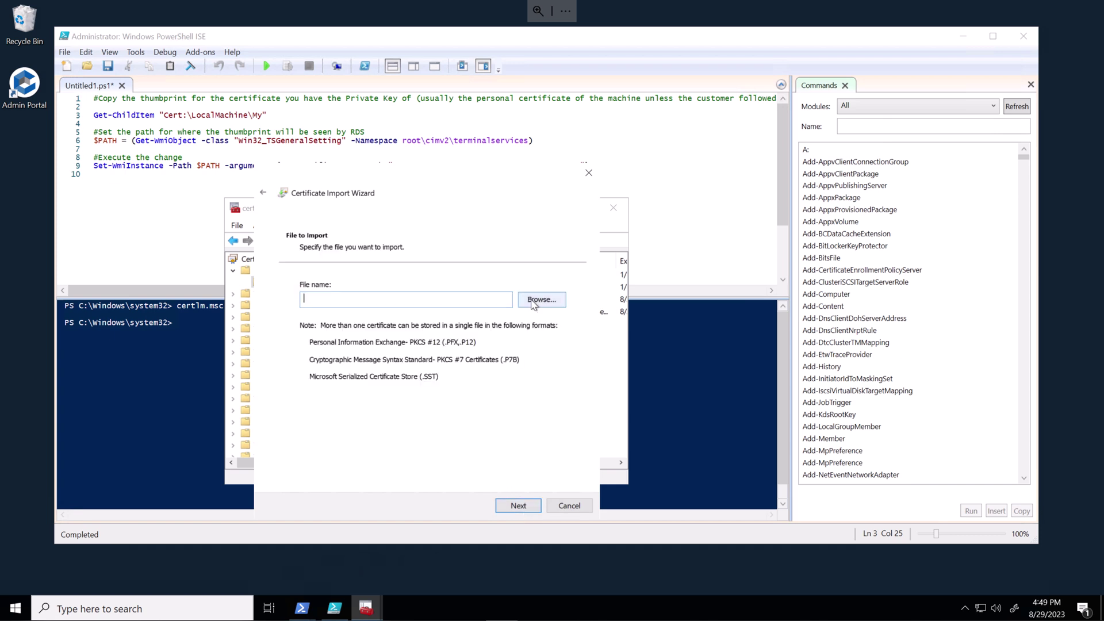
left_click(540, 300)
left_click(460, 220)
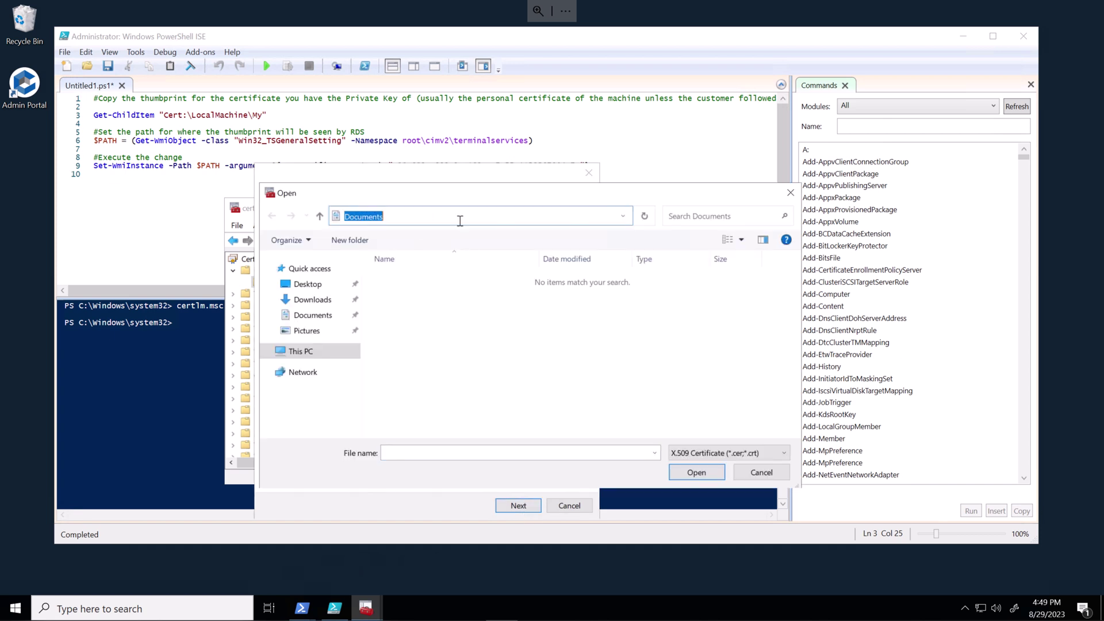
type("\\dc1\\c$\\In")
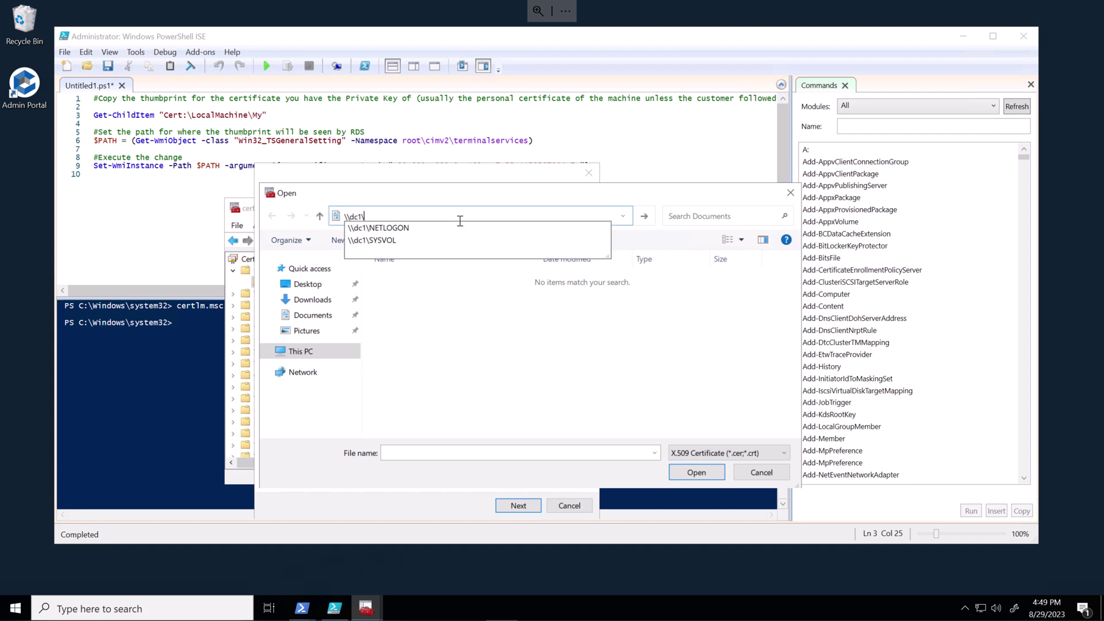
key("Down")
key("Down")
key("Return")
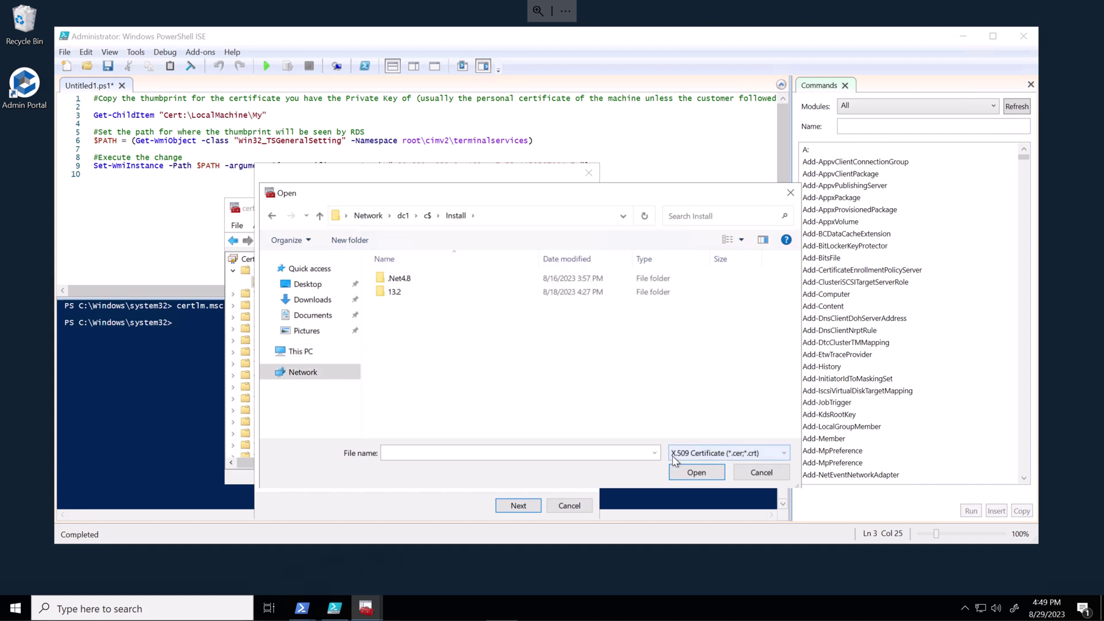
left_click(728, 453)
left_click(695, 528)
double_click(397, 306)
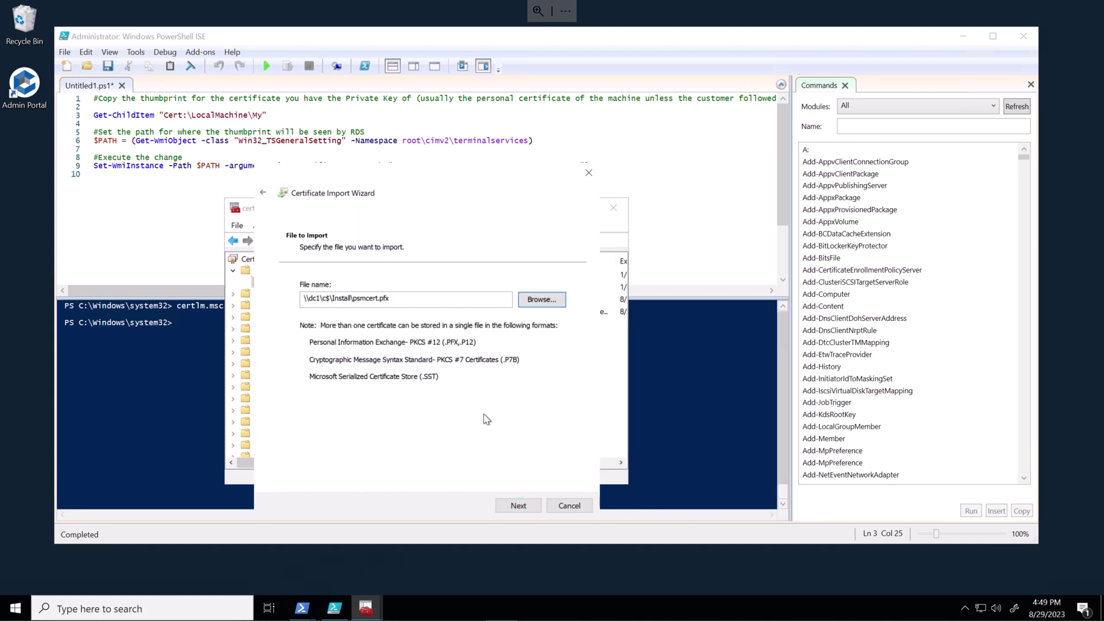
Keep the default key options and Personal store, and complete the import.
left_click(518, 502)
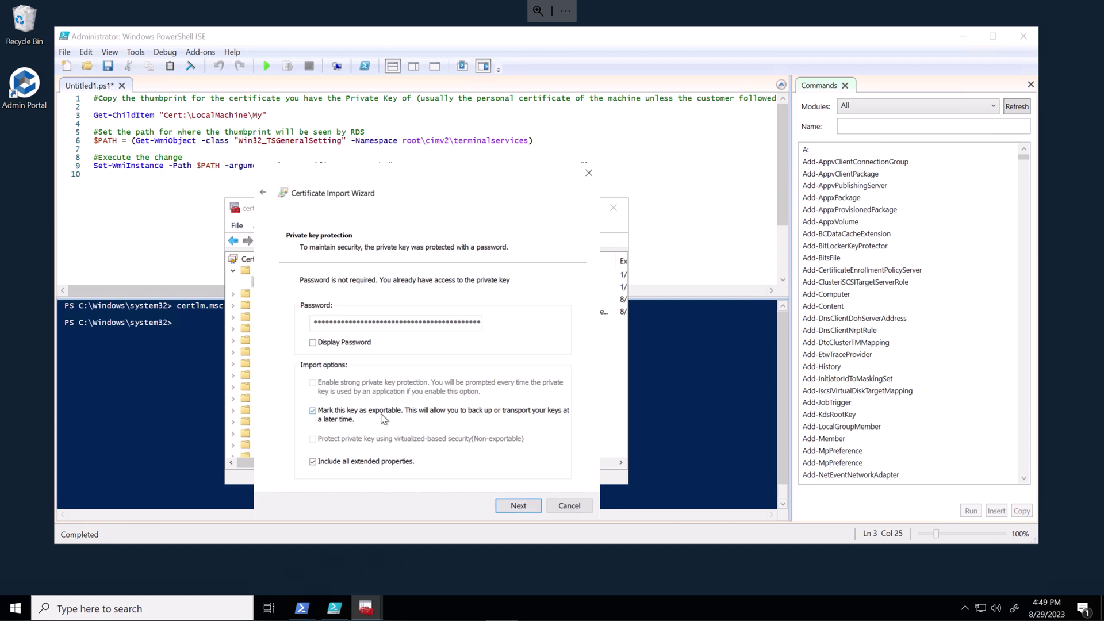
left_click(527, 508)
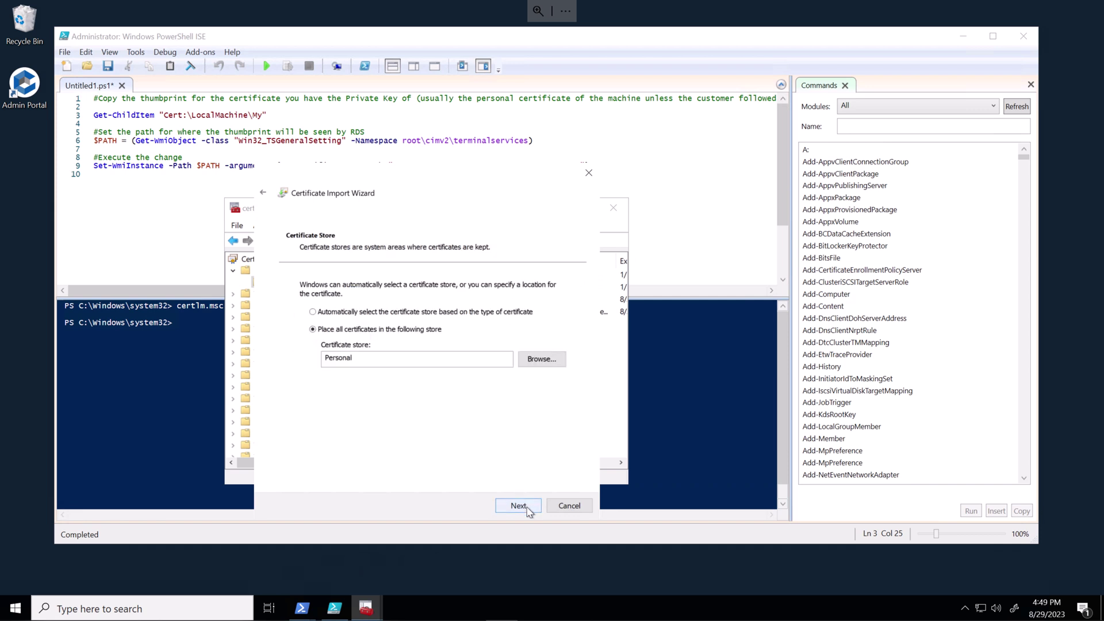
left_click(527, 508)
left_click(528, 508)
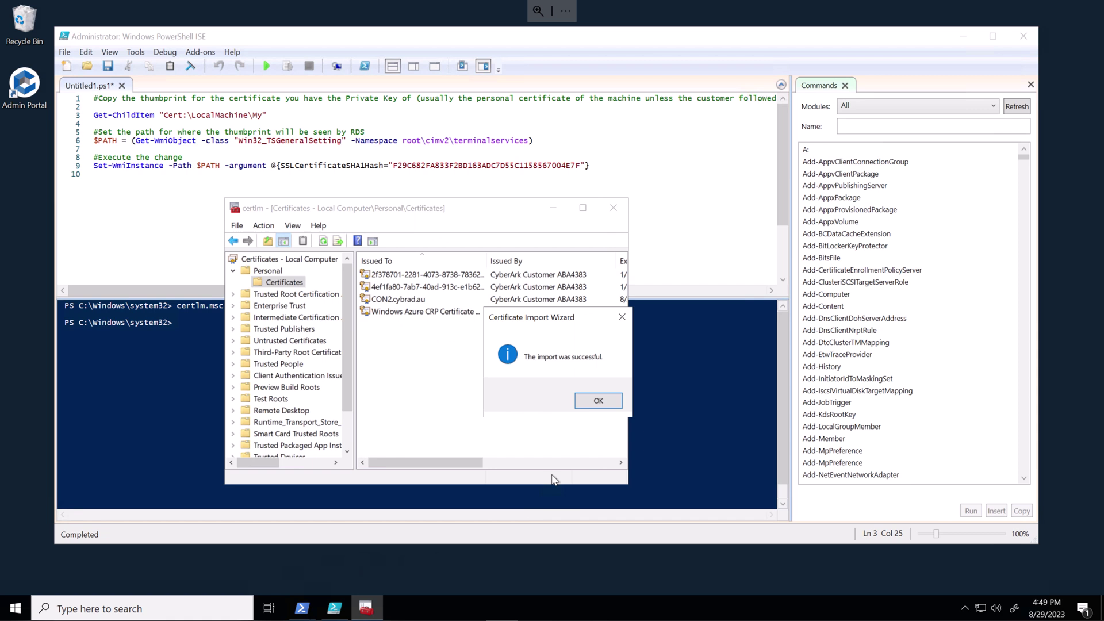
left_click(597, 401)
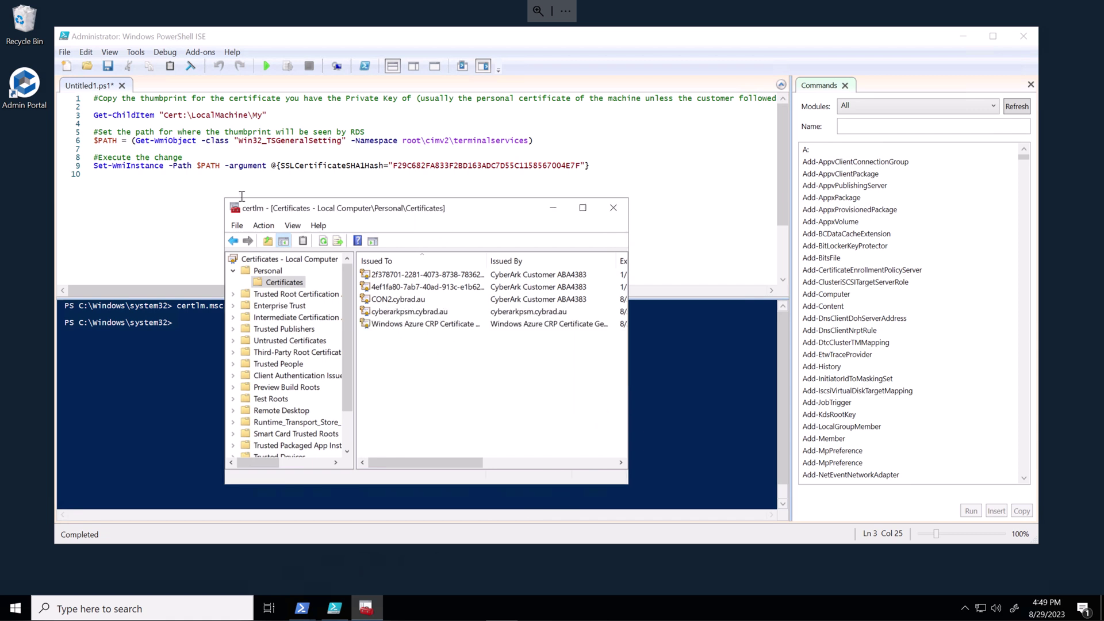
left_click(137, 188)
left_click_drag(288, 115, 75, 107)
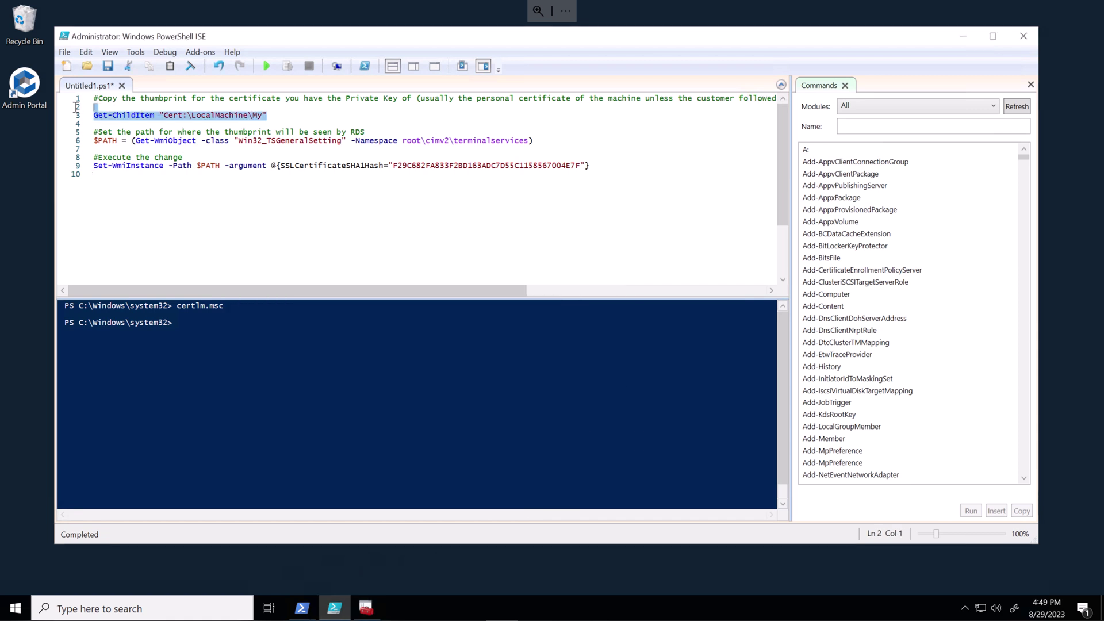
left_click(287, 67)
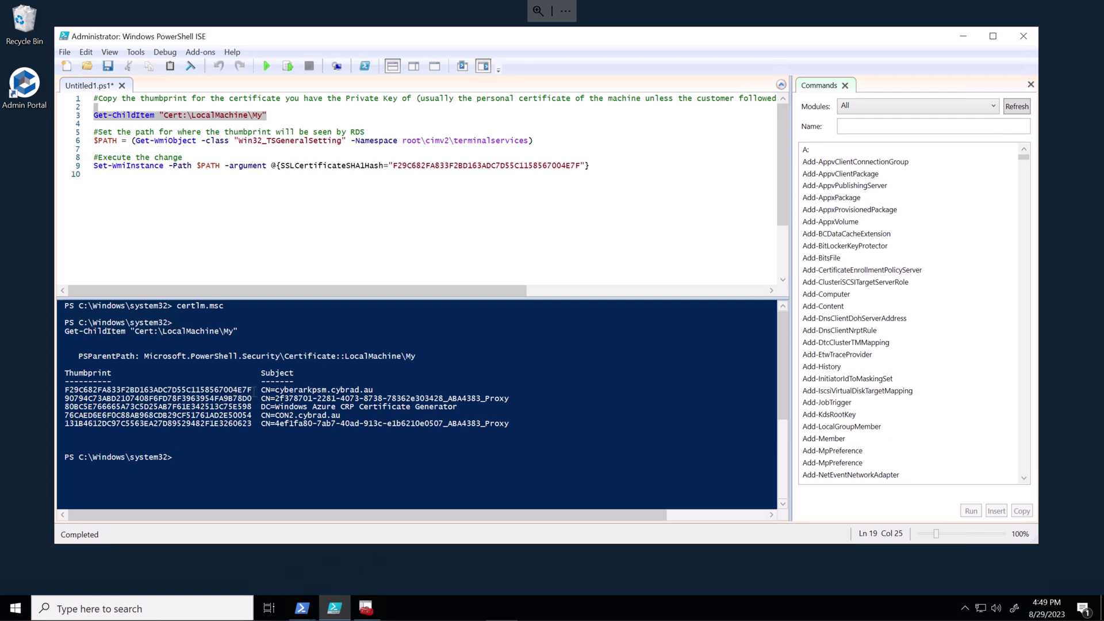
left_click_drag(624, 189, 75, 106)
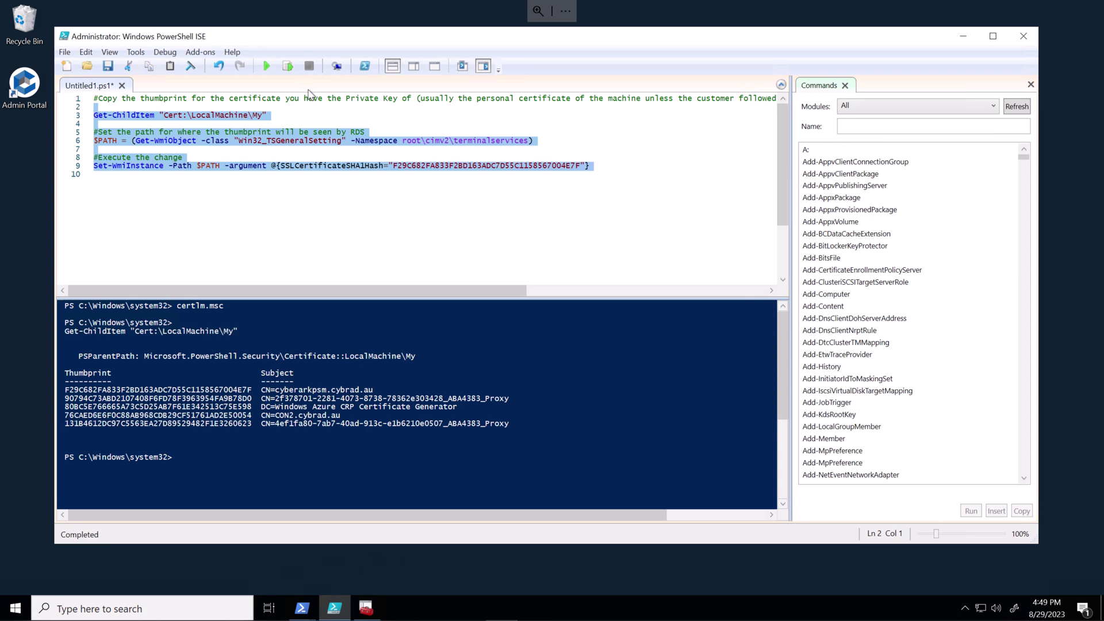
left_click(287, 66)
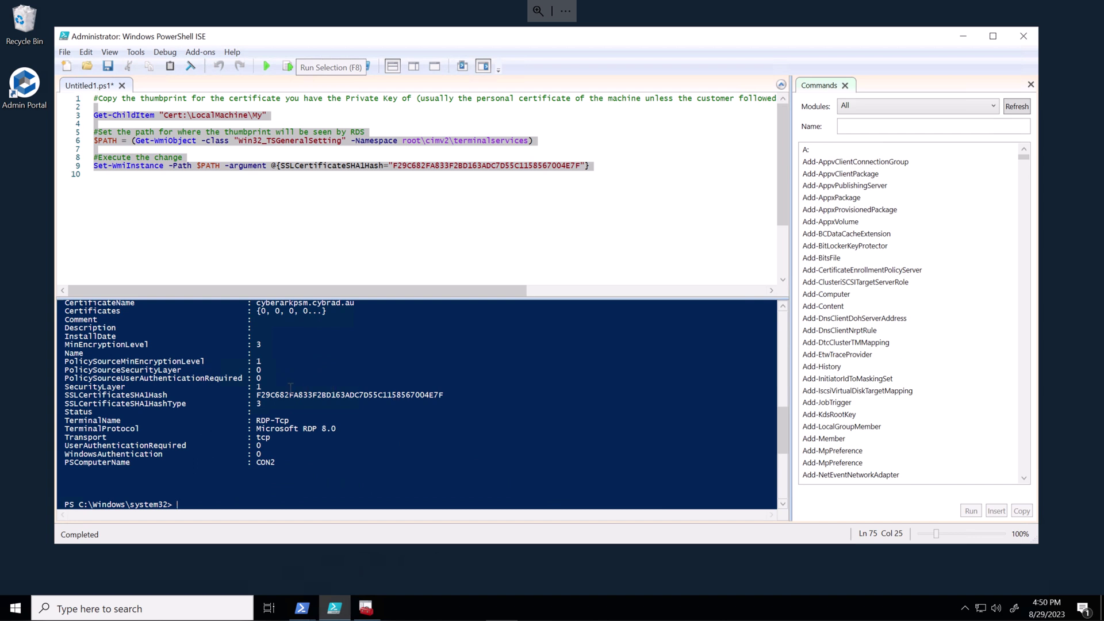
left_click(342, 388)
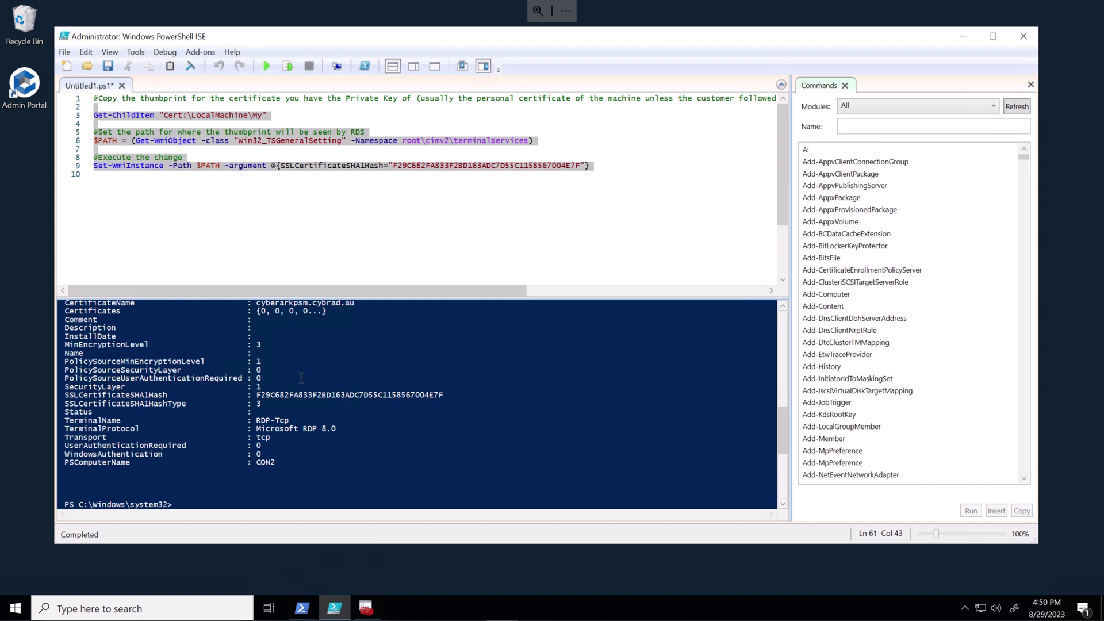
left_click(224, 212)
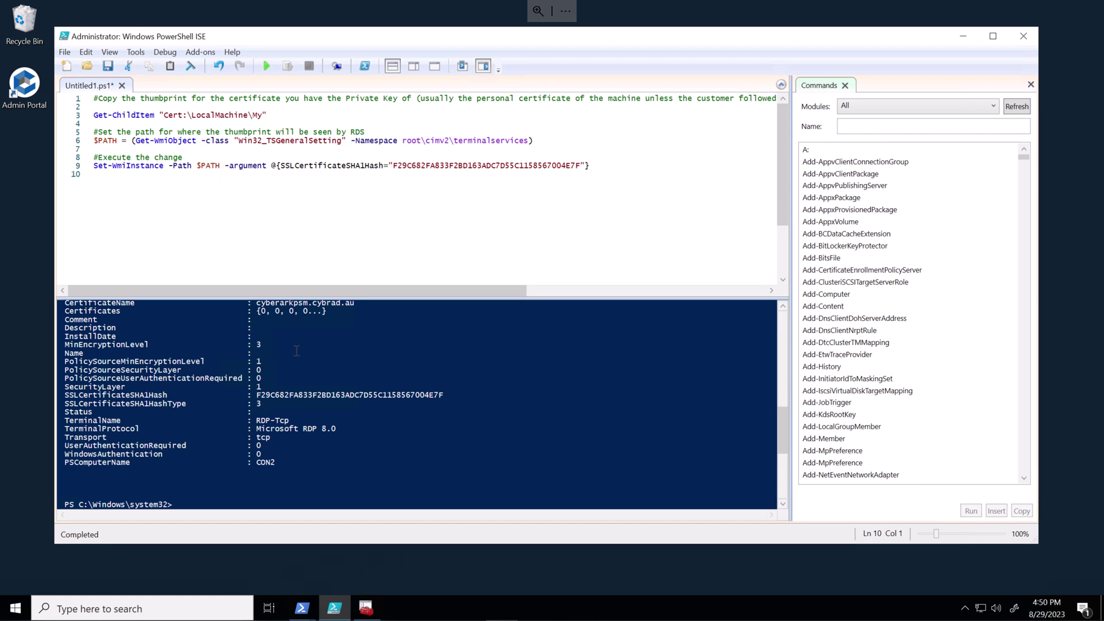
Export cyberarkpsm.cybrad.au without its private key in Base-64 encoded X.509 format.
left_click(366, 610)
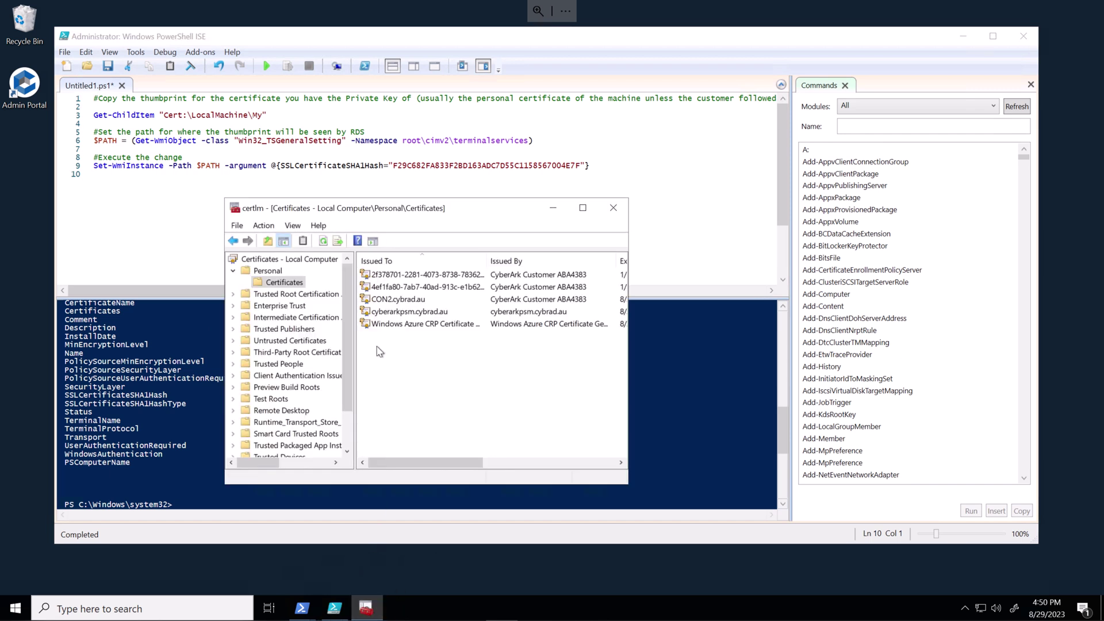
right_click(390, 312)
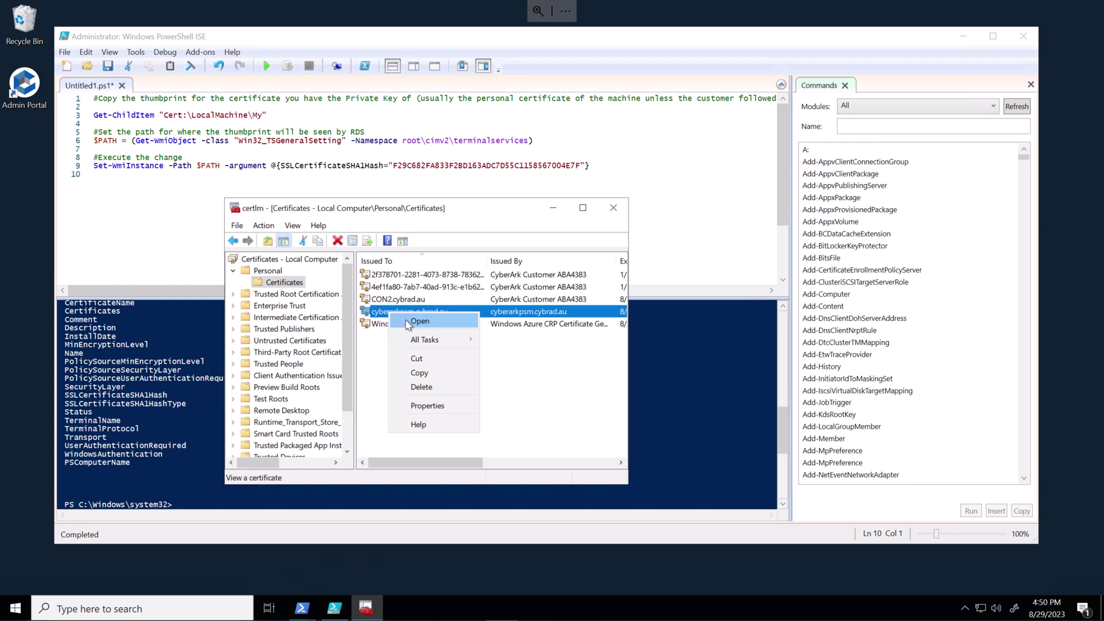
mouse_move(428, 341)
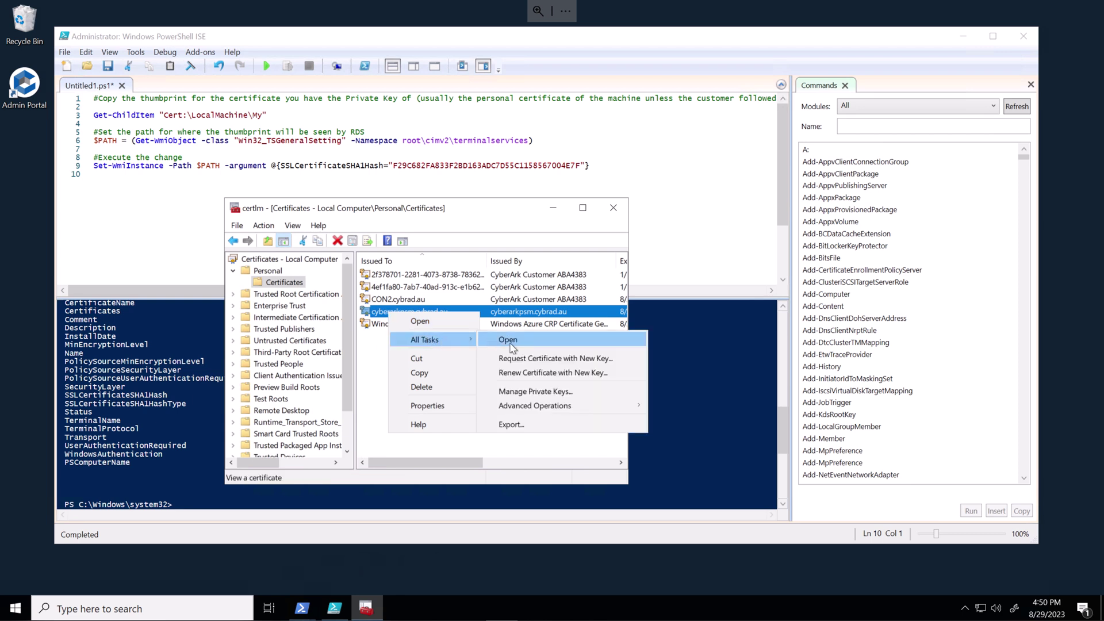
left_click(534, 431)
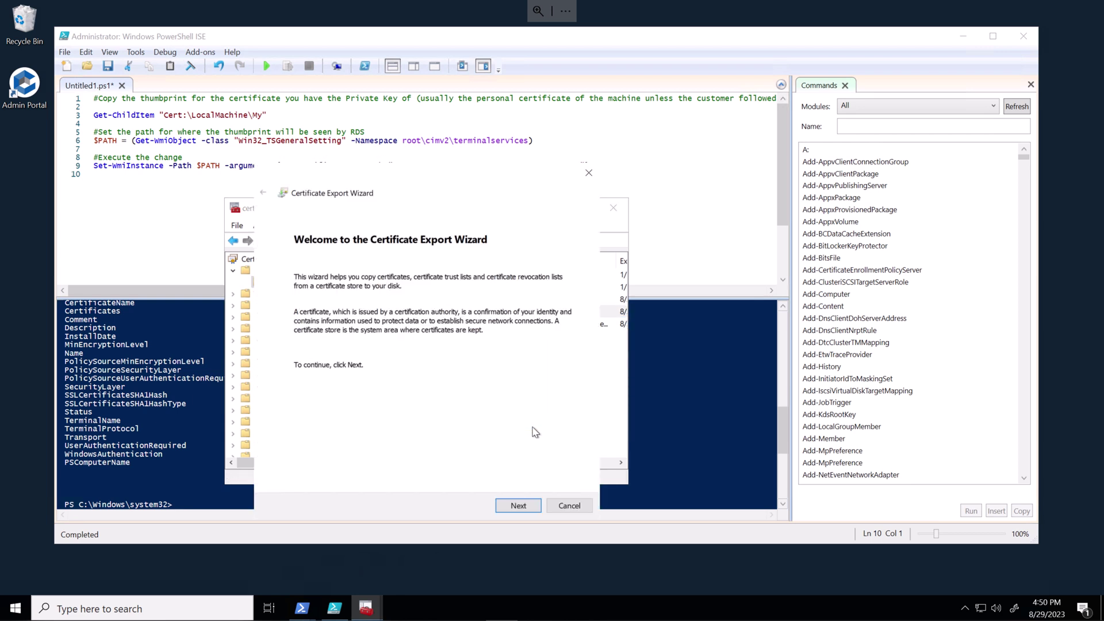
left_click(520, 506)
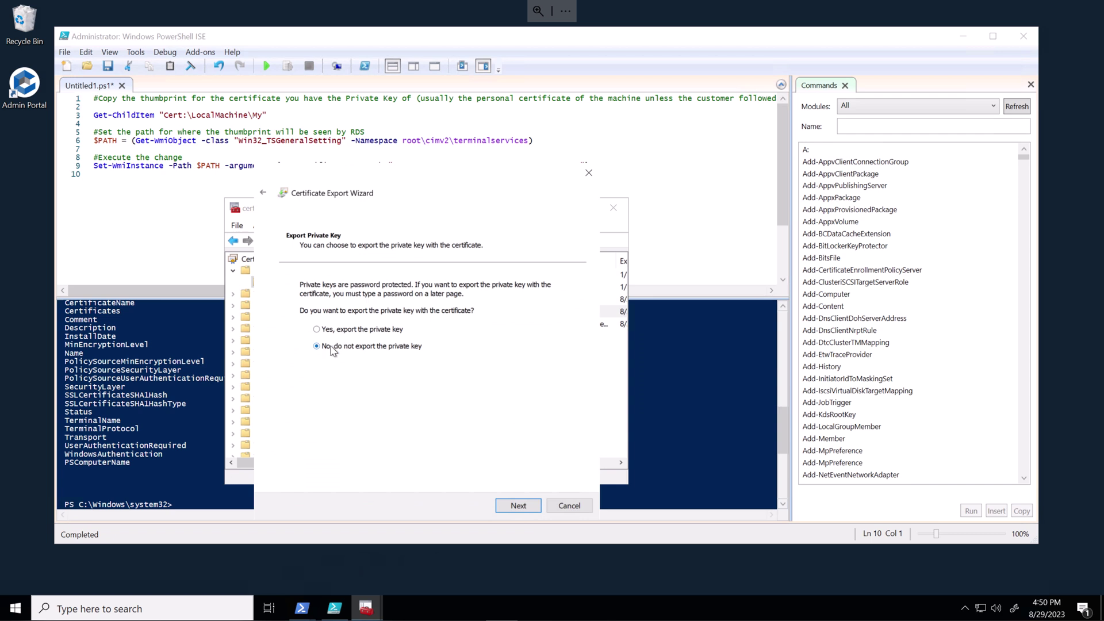
left_click(519, 506)
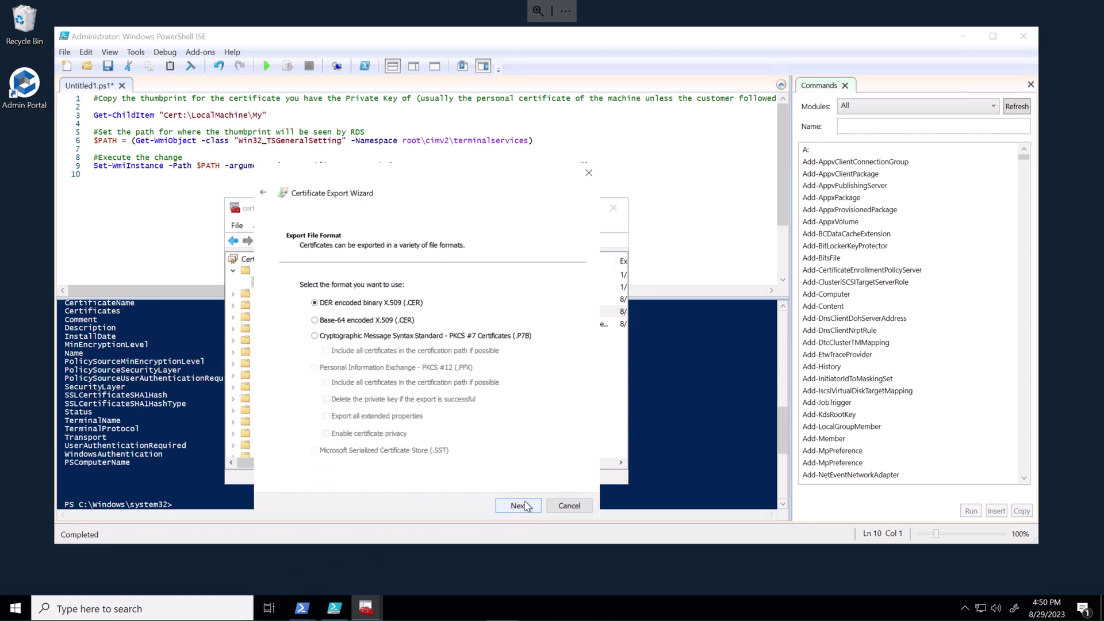
left_click(350, 322)
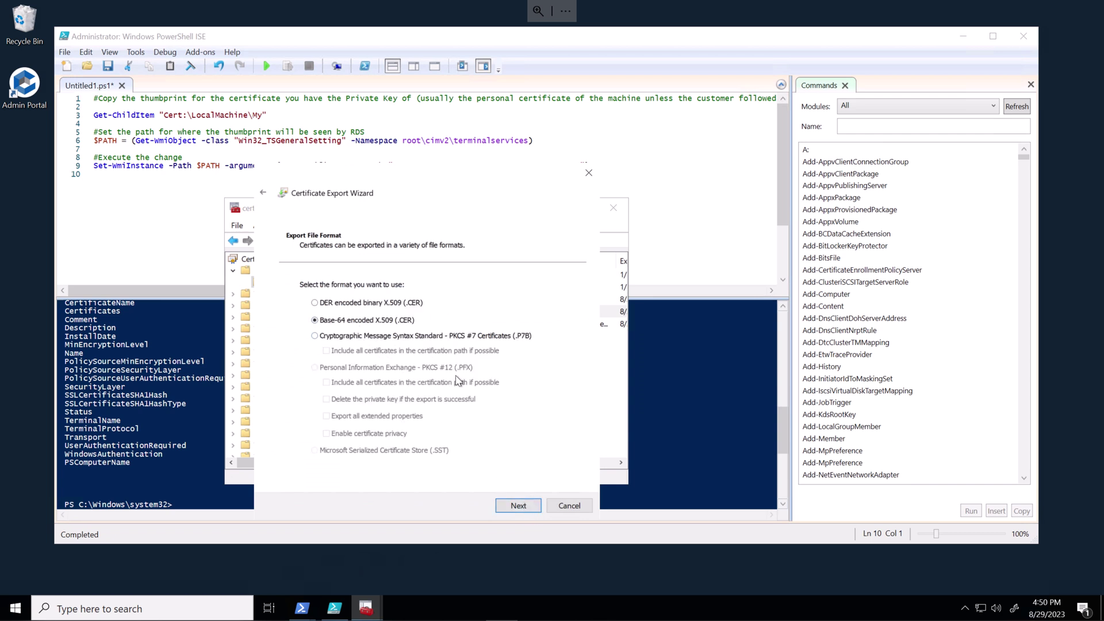
left_click(521, 503)
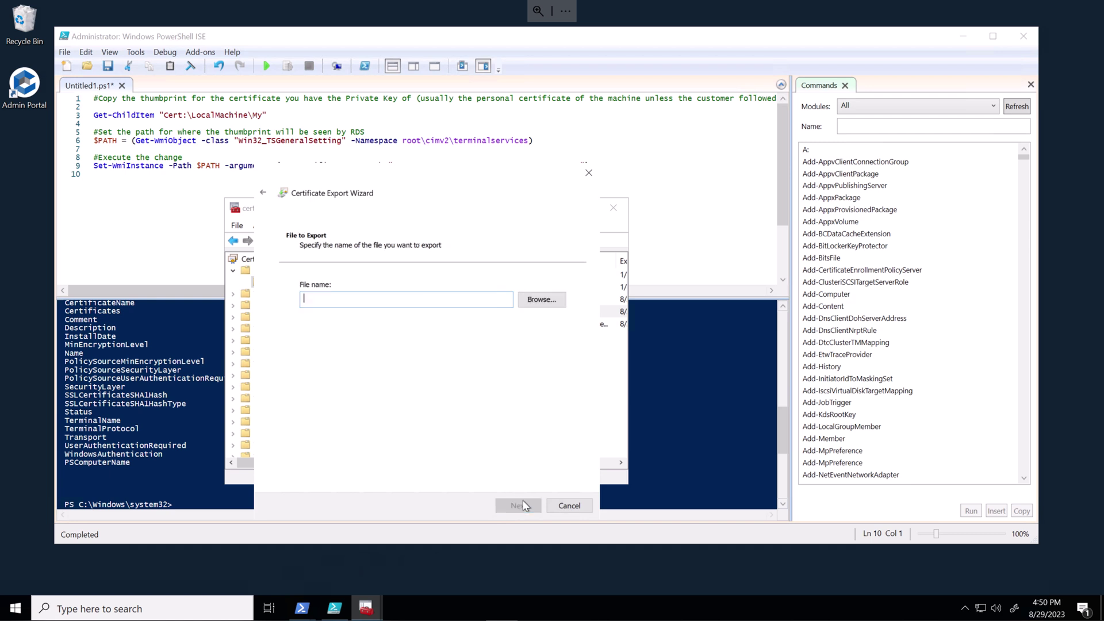
Save it as psmcert-public.cer in \\dc1\c$\Install and finish the export.
left_click(542, 299)
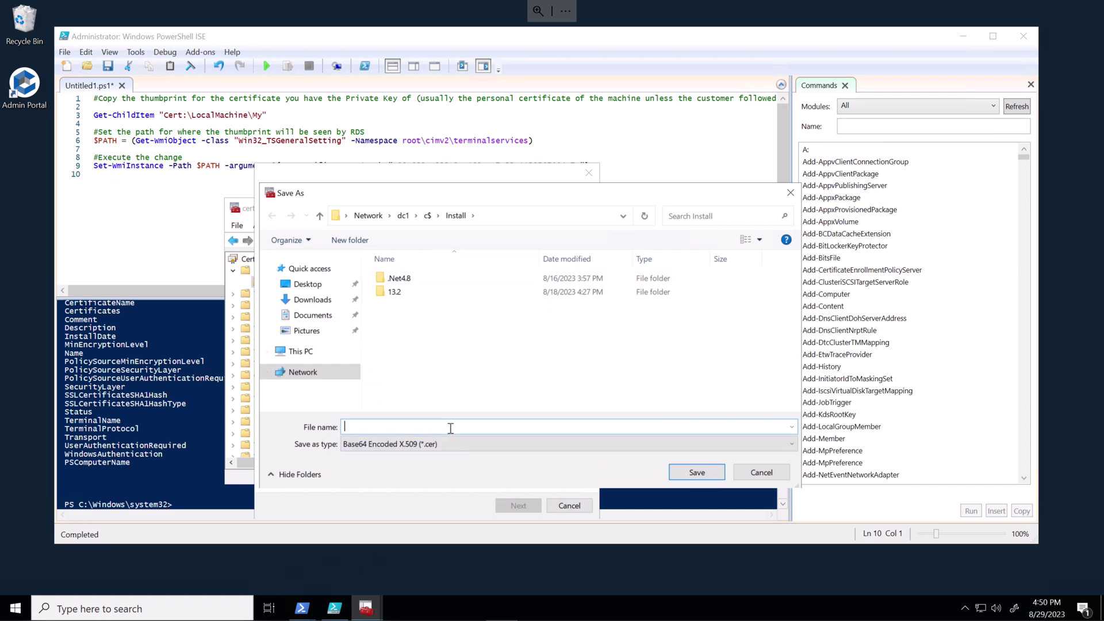
type("psmcert")
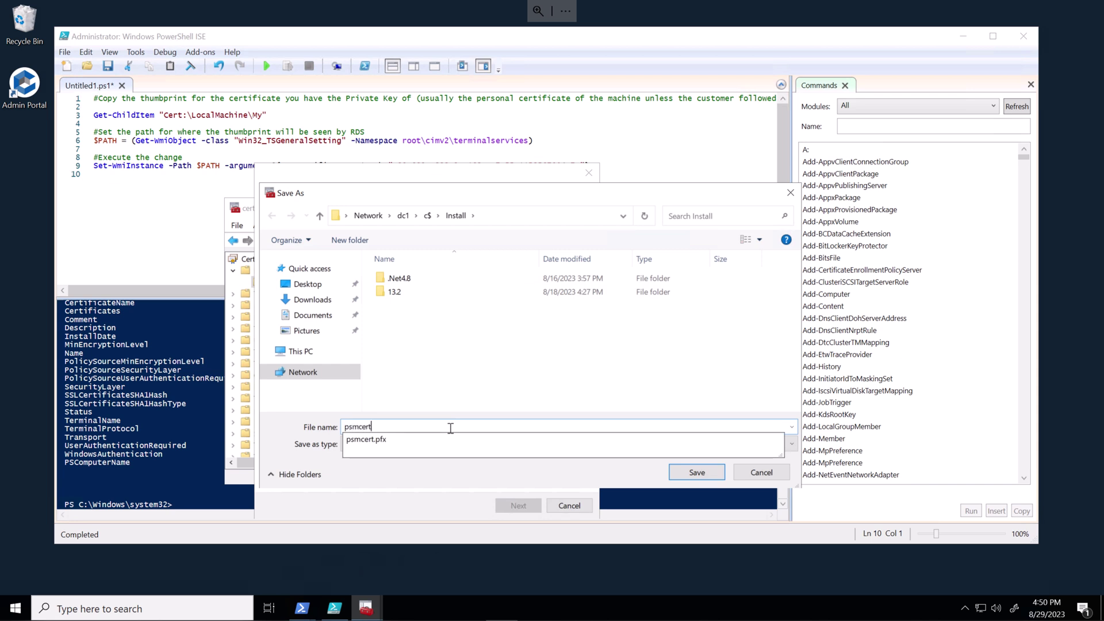
type("-public")
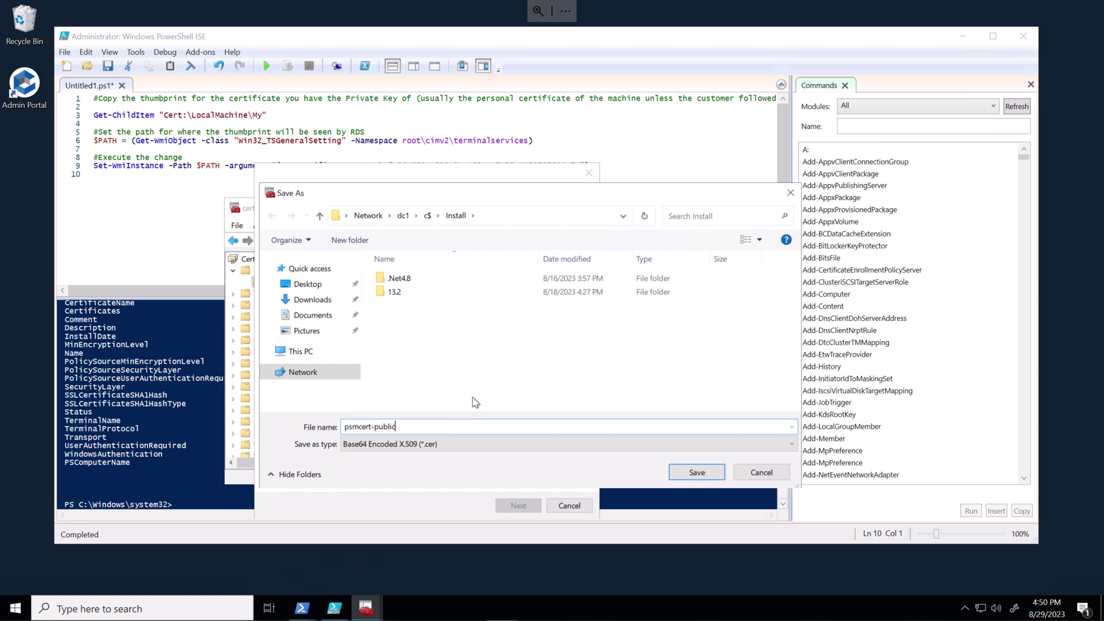
left_click(697, 472)
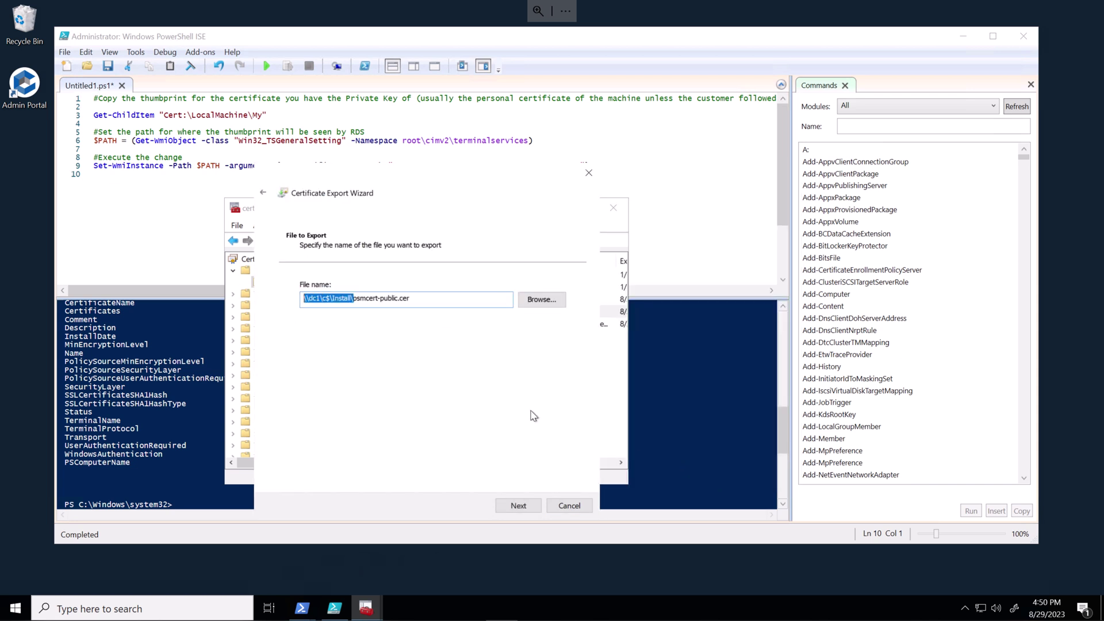
left_click(518, 505)
left_click(525, 503)
left_click(581, 396)
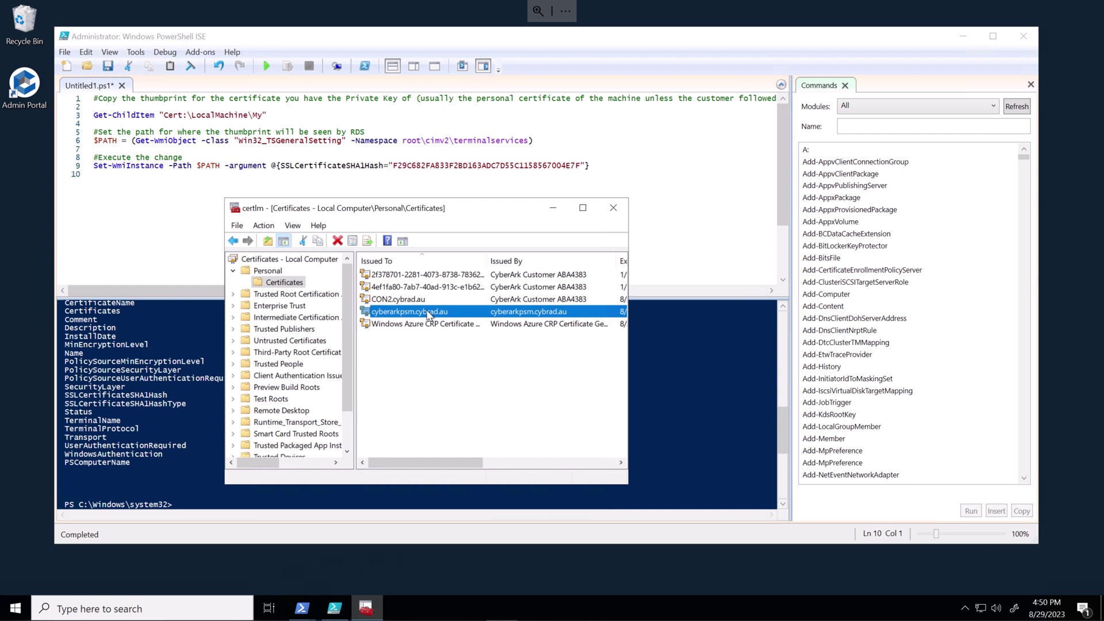
left_click(396, 349)
Open the \\dc1\c$\Install share in File Explorer from the Run prompt.
key("super+x")
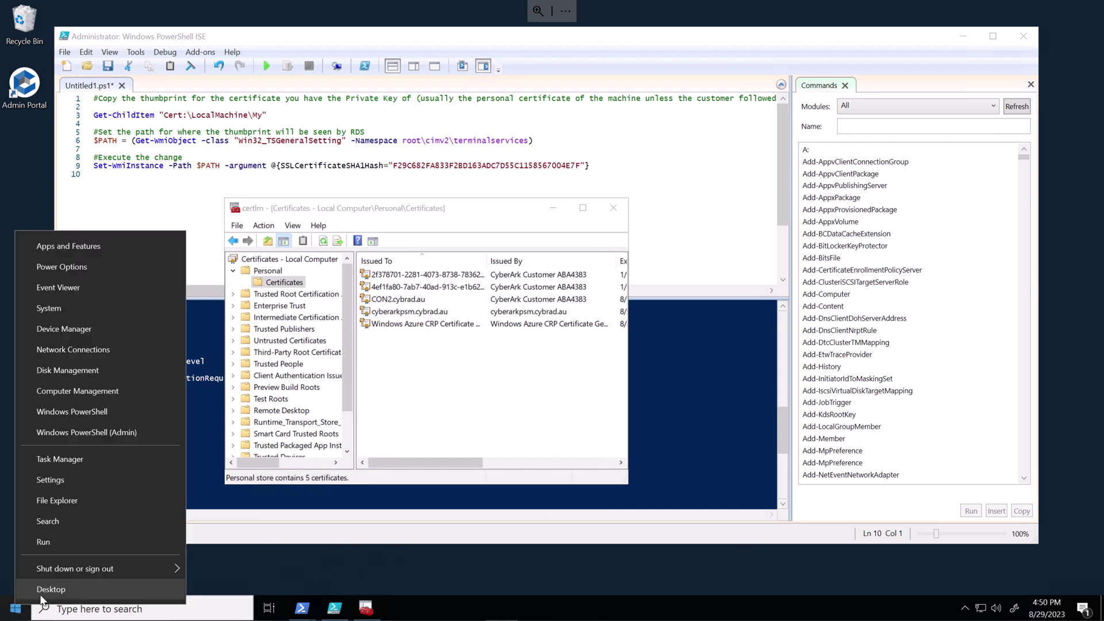
left_click(97, 543)
type("\\dc1\\c$\\Install\\")
key("Return")
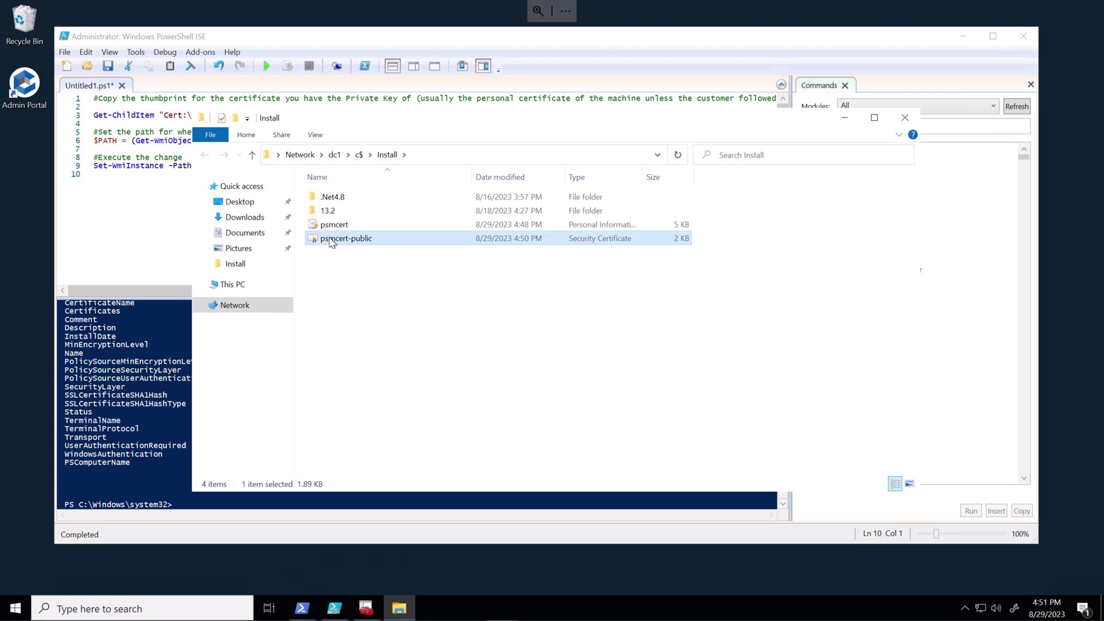
Open psmcert-public.cer in Notepad and select all of its certificate text.
right_click(327, 238)
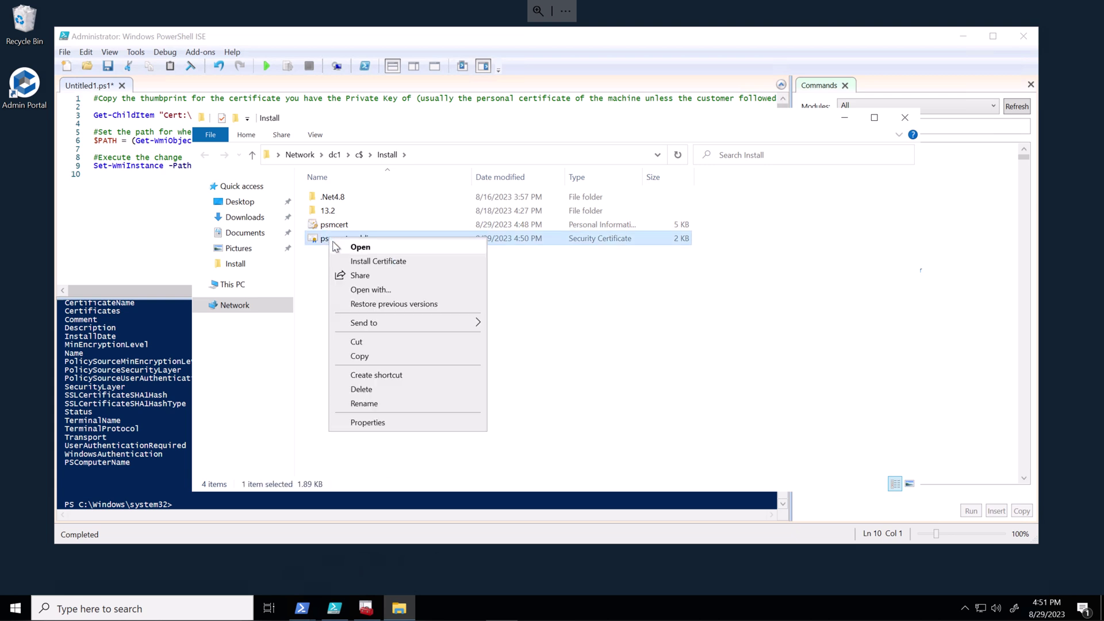
left_click(406, 290)
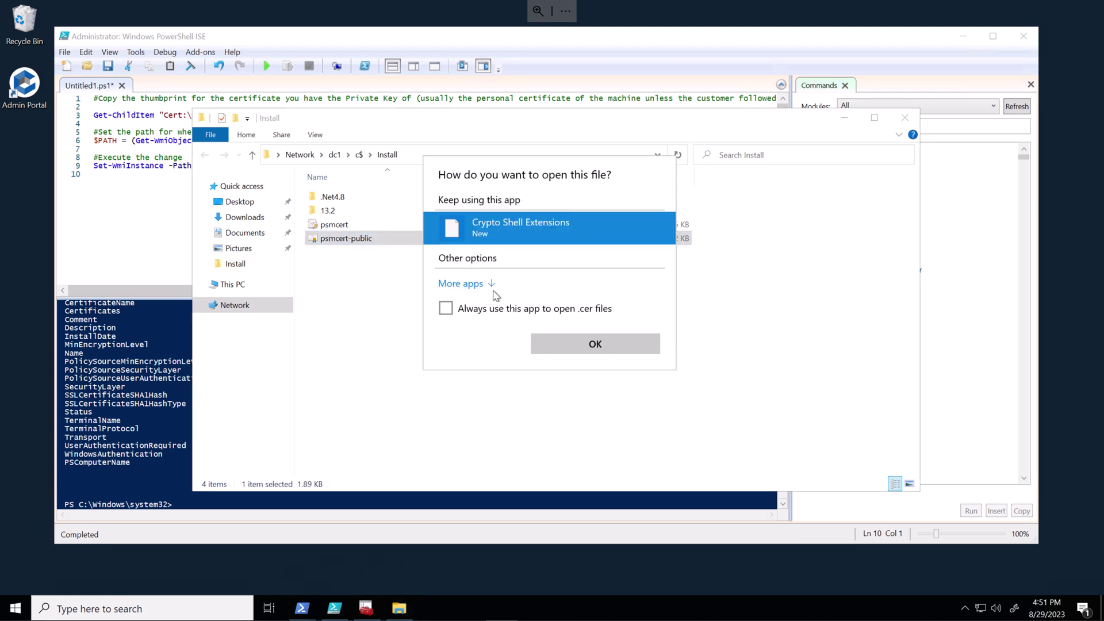
left_click(469, 283)
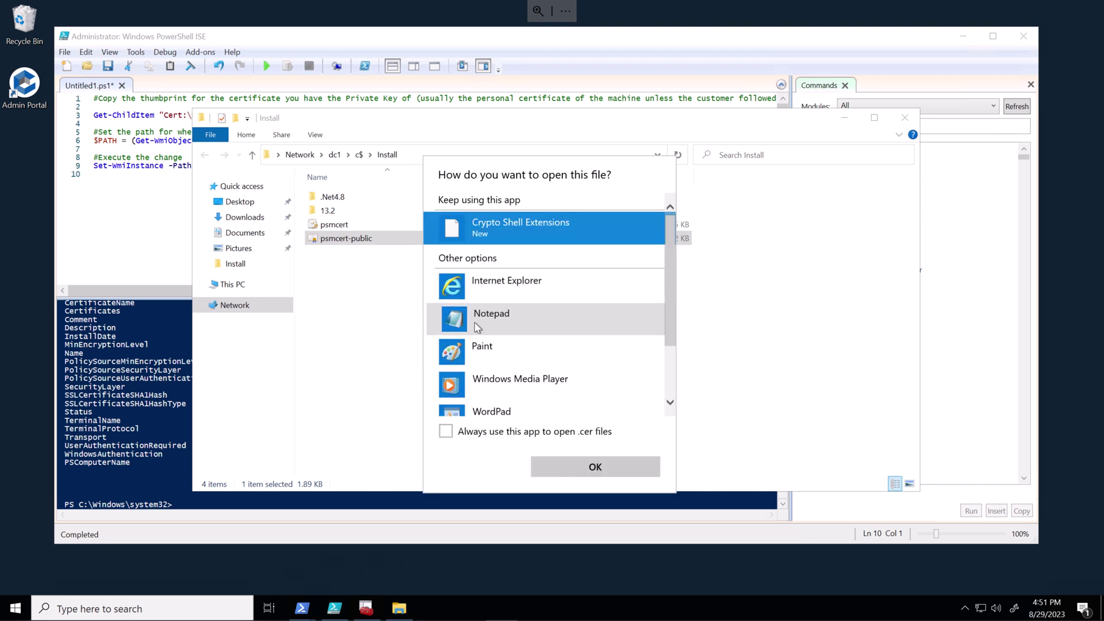
left_click(501, 318)
left_click(567, 463)
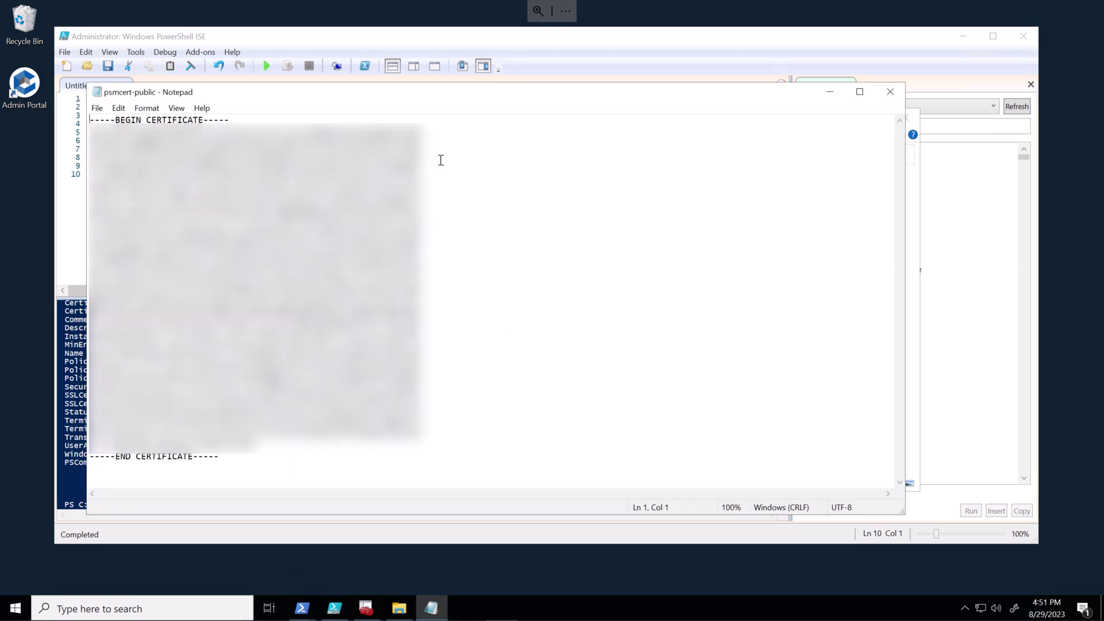
key("ctrl+a")
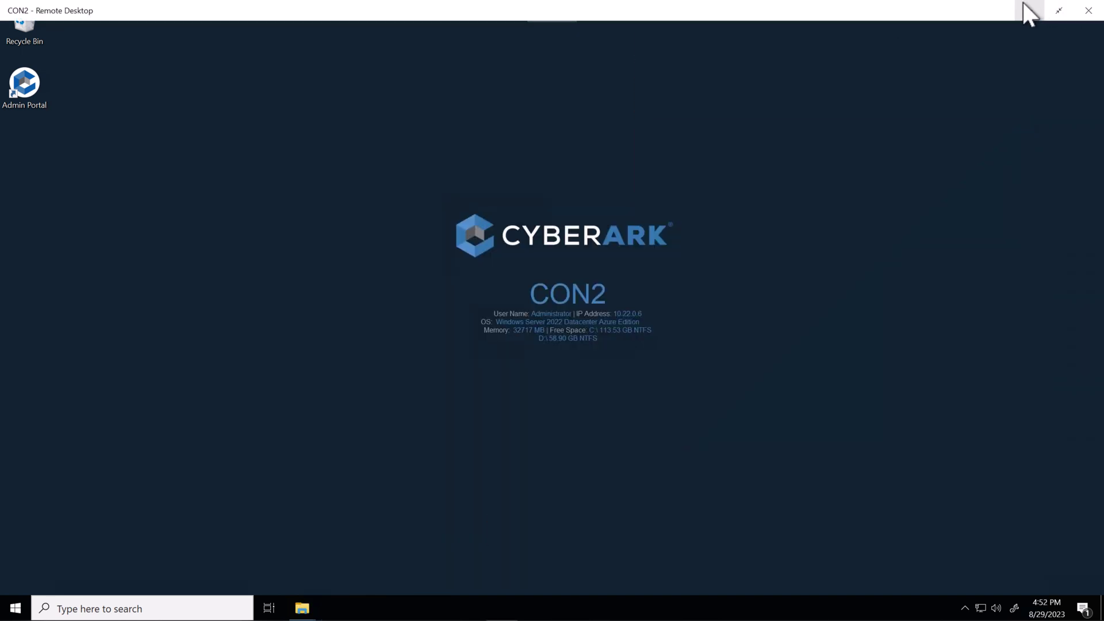
On CON1, close PowerShell ISE without saving, the certificate manager and the PowerShell window.
left_click(1026, 9)
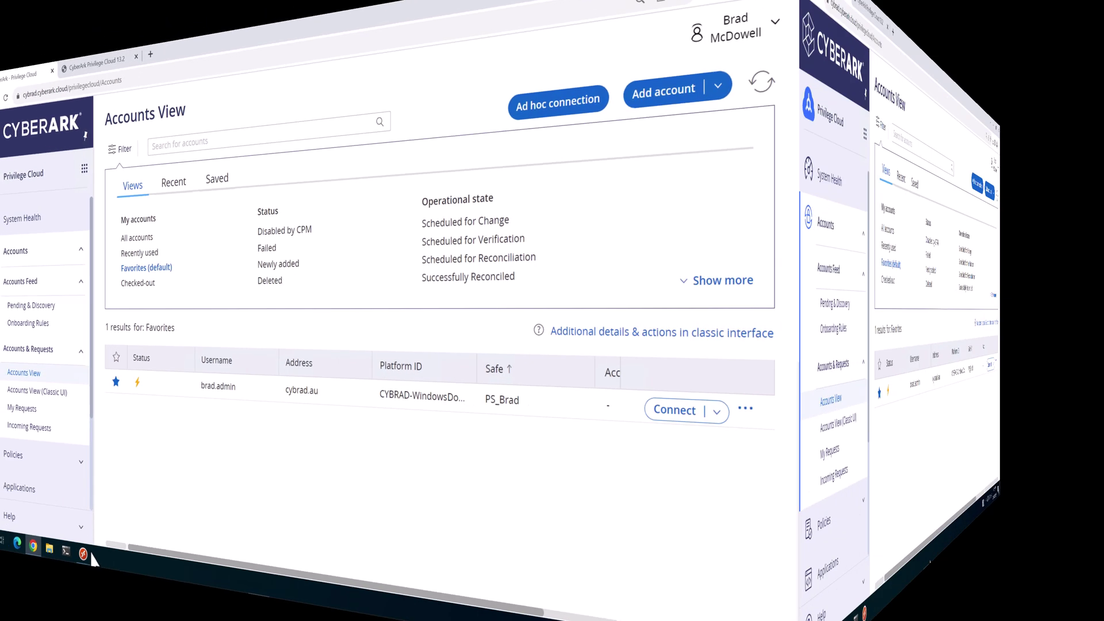
mouse_move(209, 608)
left_click(241, 569)
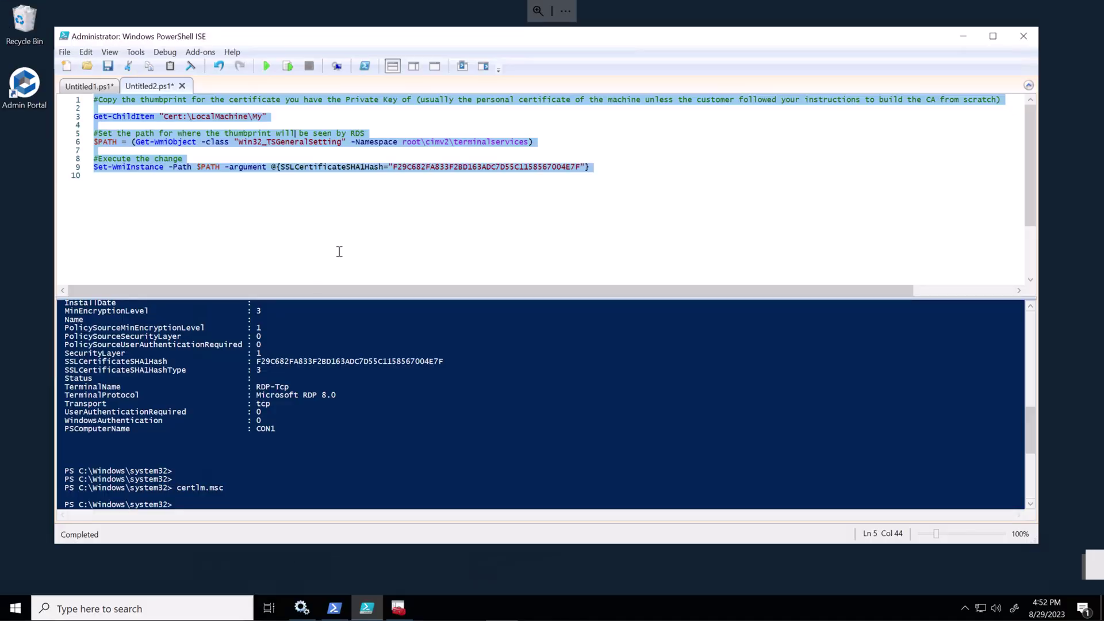
left_click(1024, 35)
left_click(555, 352)
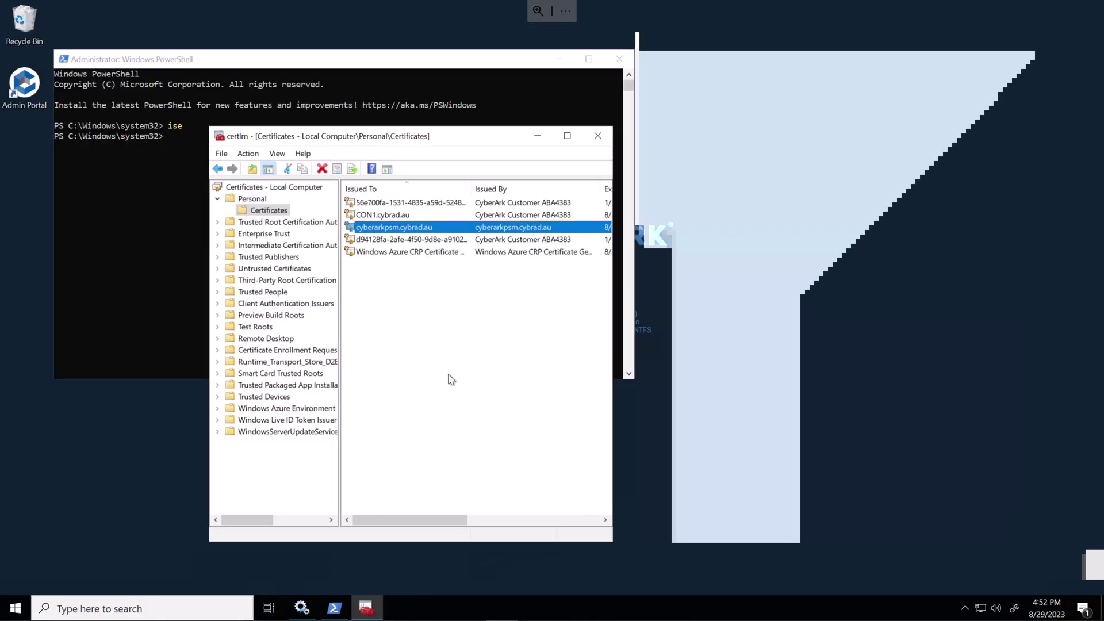
left_click(597, 136)
left_click(619, 58)
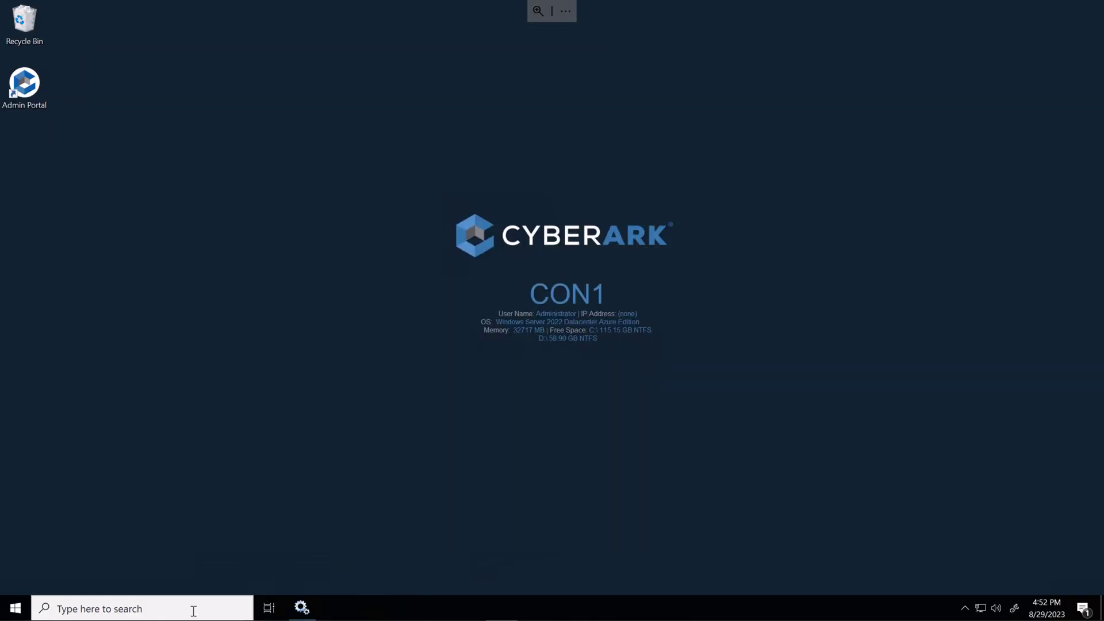
Browse C:\CyberArk\13.2 to the Privileged Cloud > Secure Tunnel Client Installer folder.
right_click(16, 607)
left_click(86, 547)
left_click(103, 567)
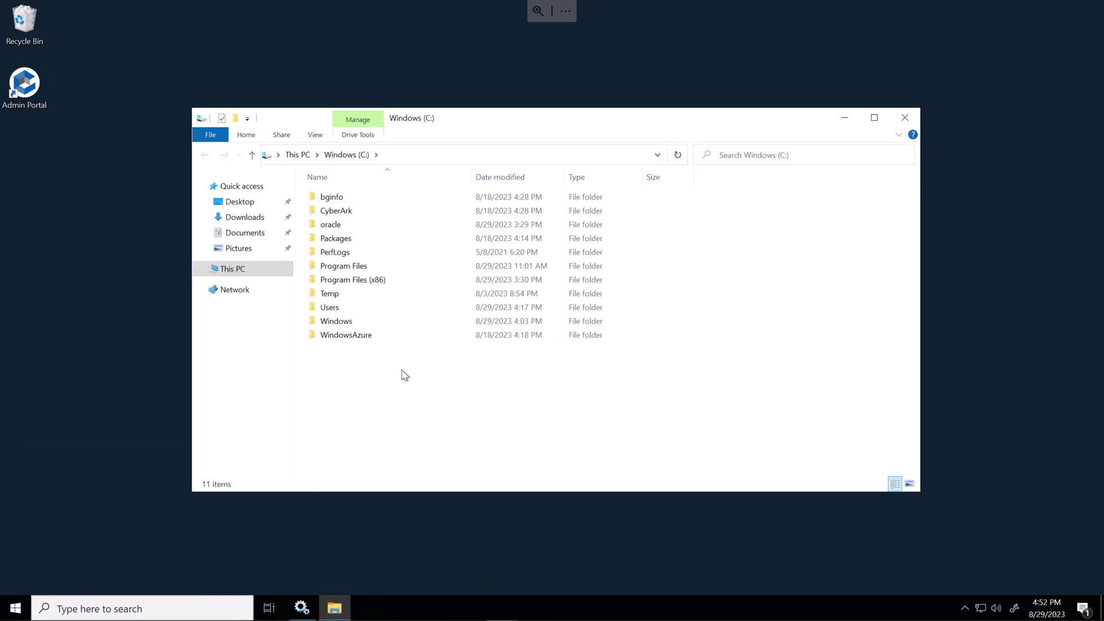
double_click(344, 210)
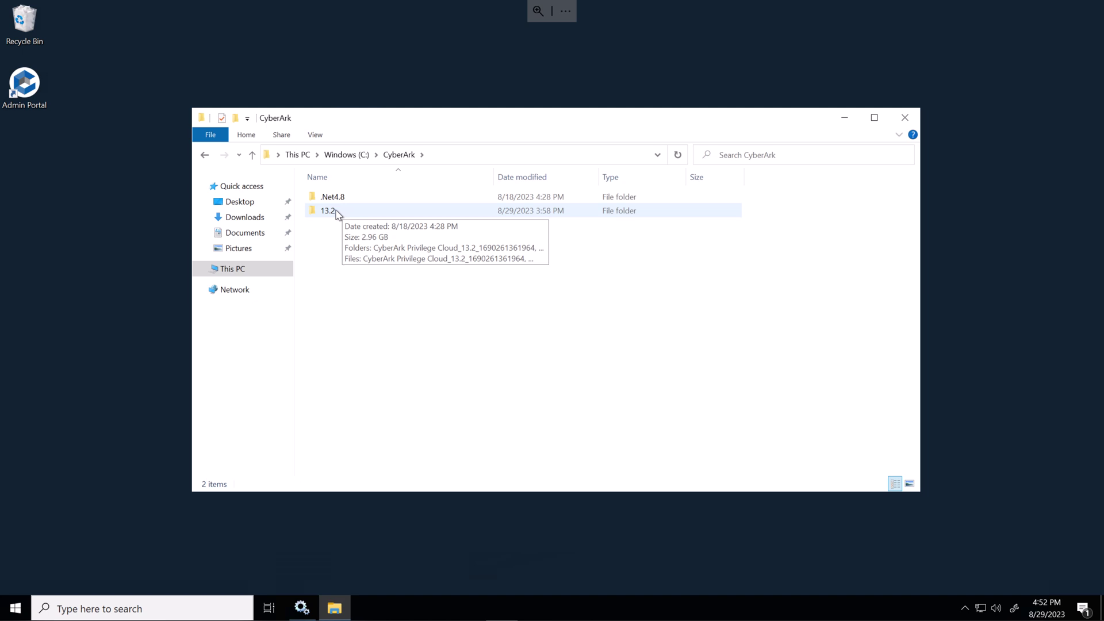
double_click(338, 212)
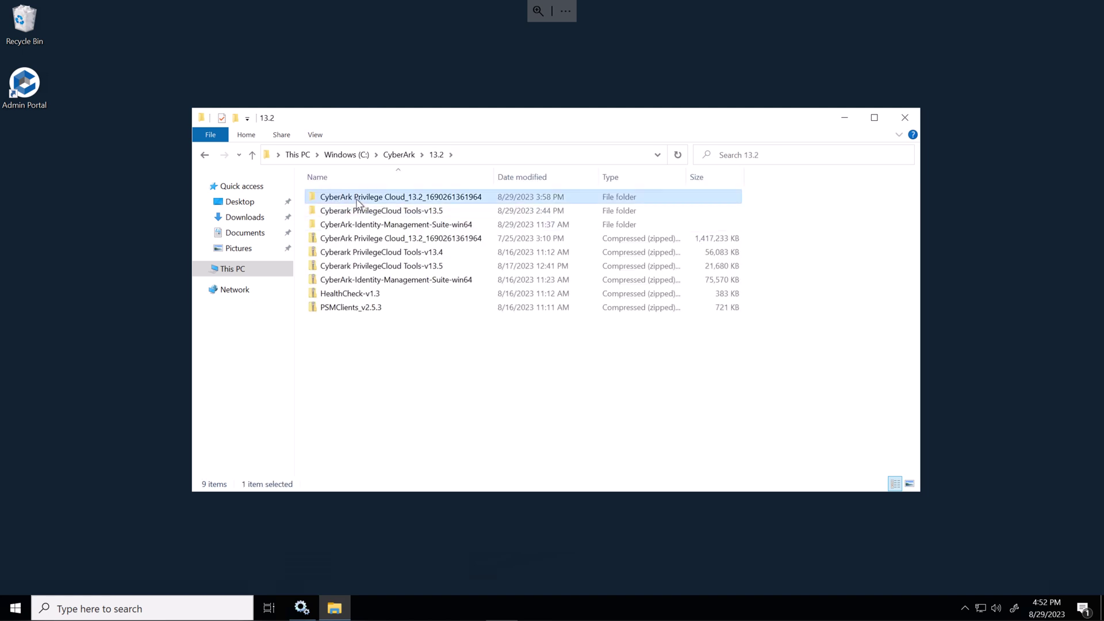
double_click(357, 199)
double_click(358, 200)
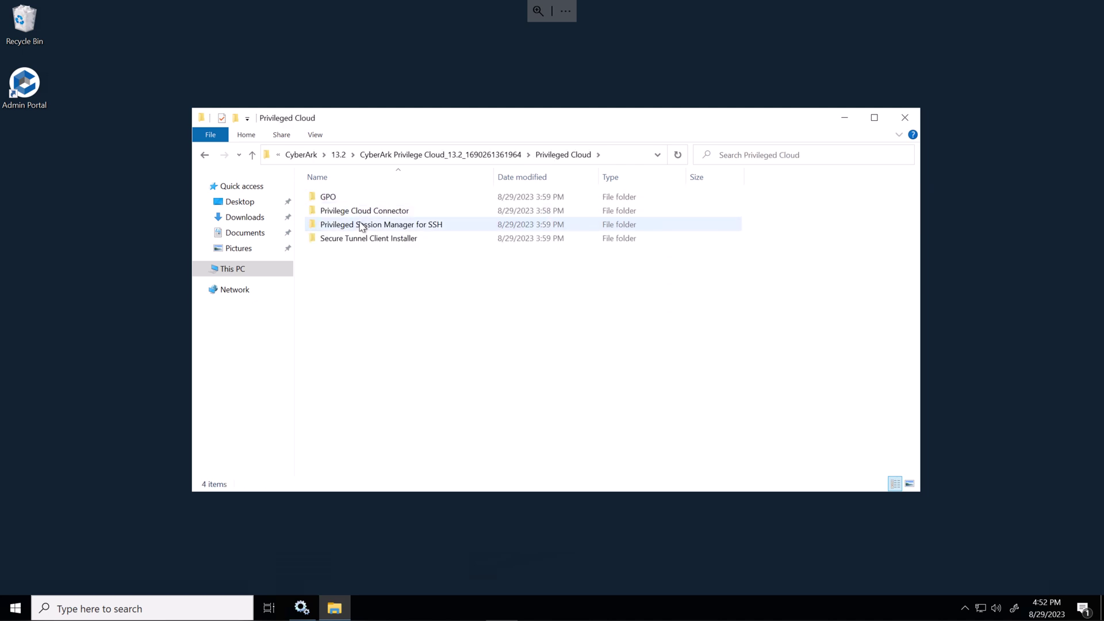
double_click(364, 239)
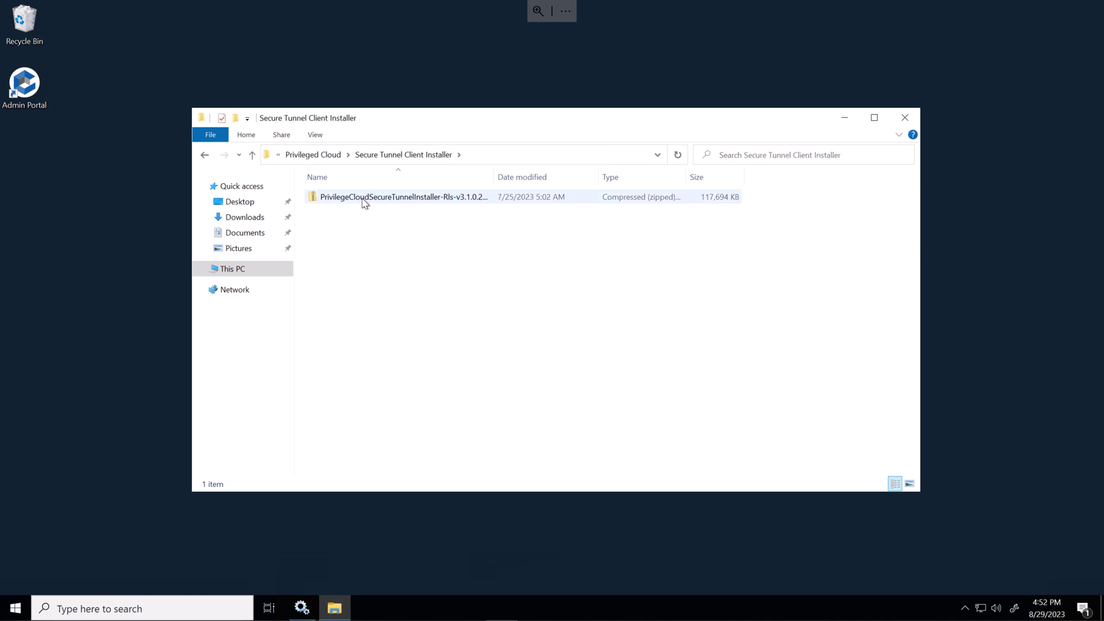
Extract the installer zip and run the Secure Tunnel installer as administrator, approving UAC.
right_click(363, 198)
left_click(380, 241)
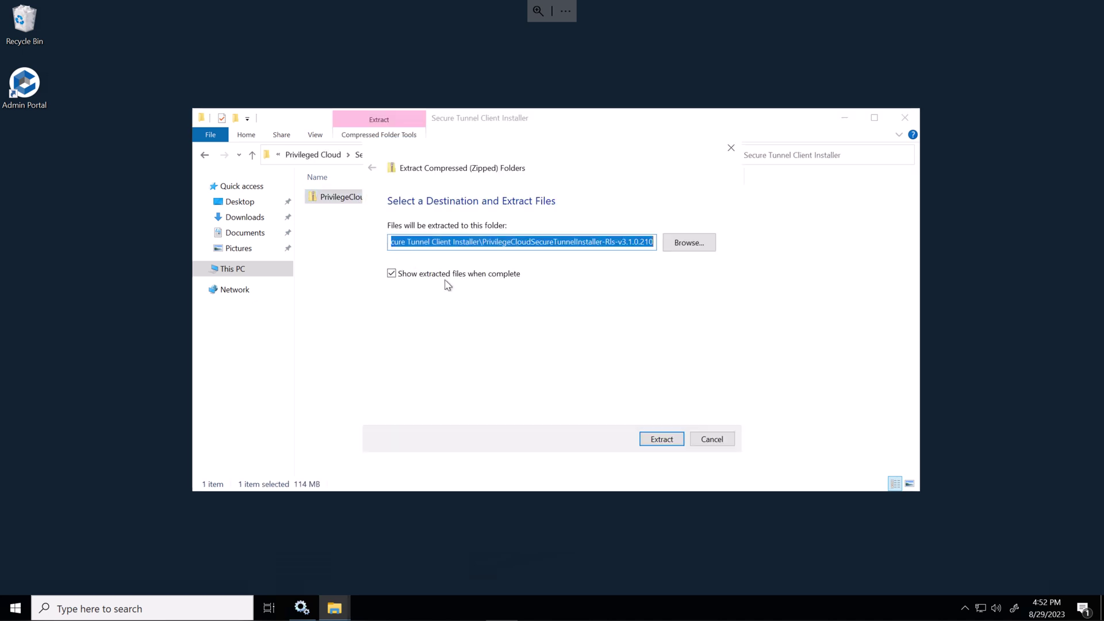
left_click(661, 439)
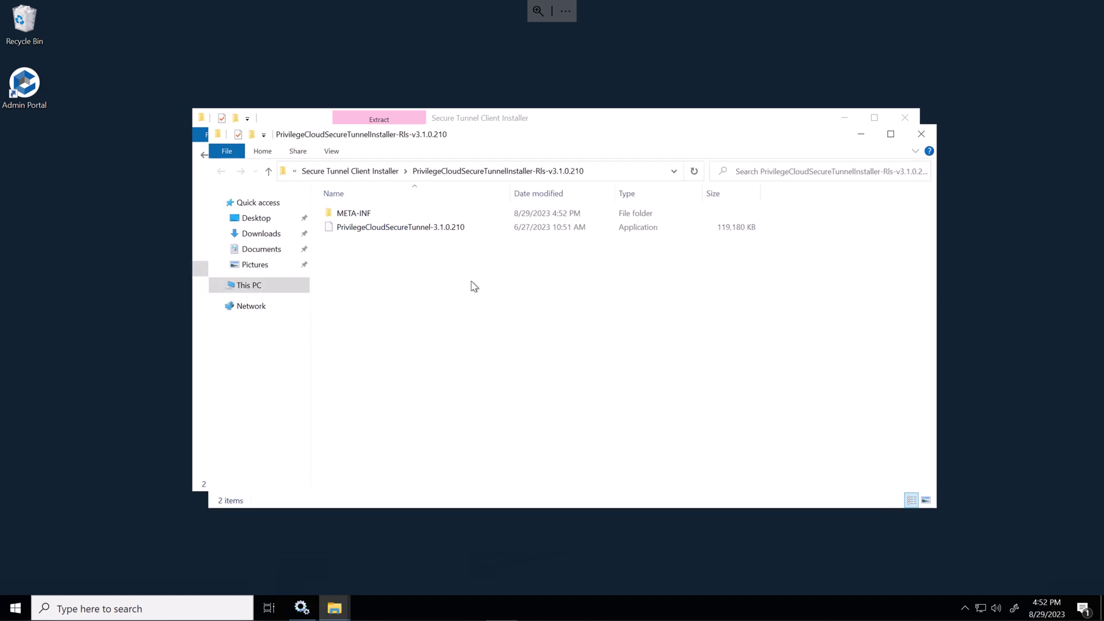
right_click(409, 229)
left_click(435, 246)
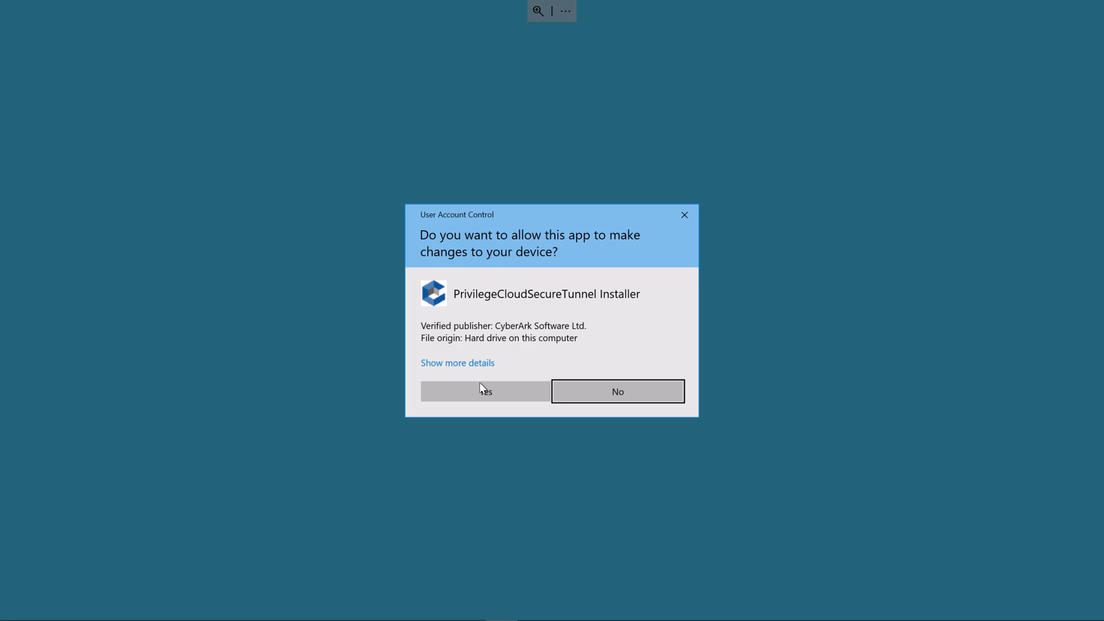
left_click(482, 389)
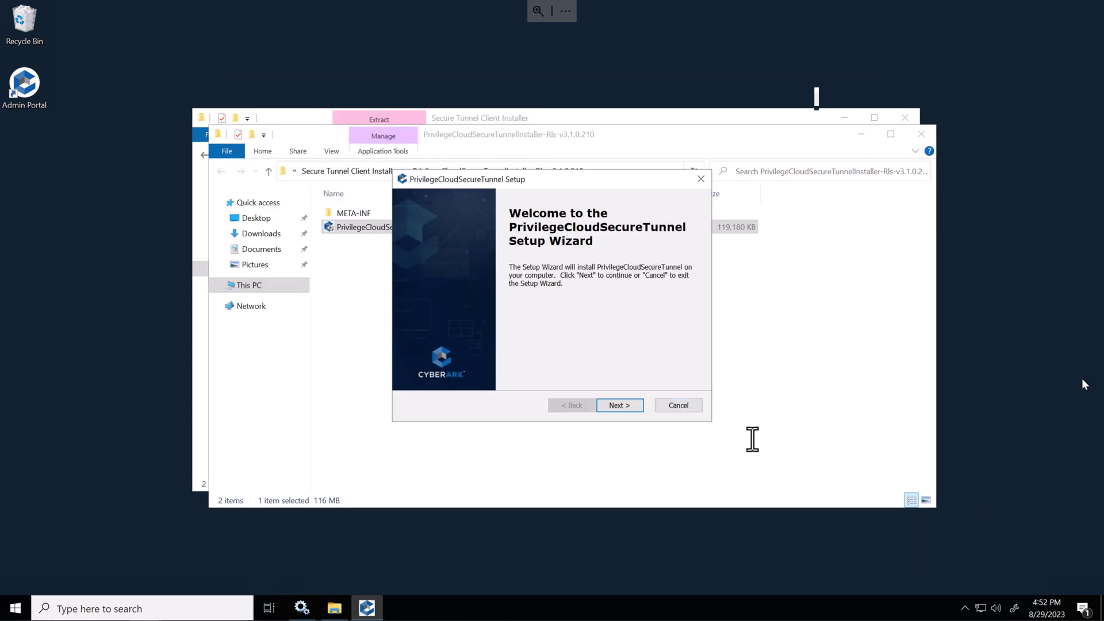
Install PrivilegeCloudSecureTunnel with the default installation folder and finish the wizard.
left_click(614, 405)
left_click(614, 406)
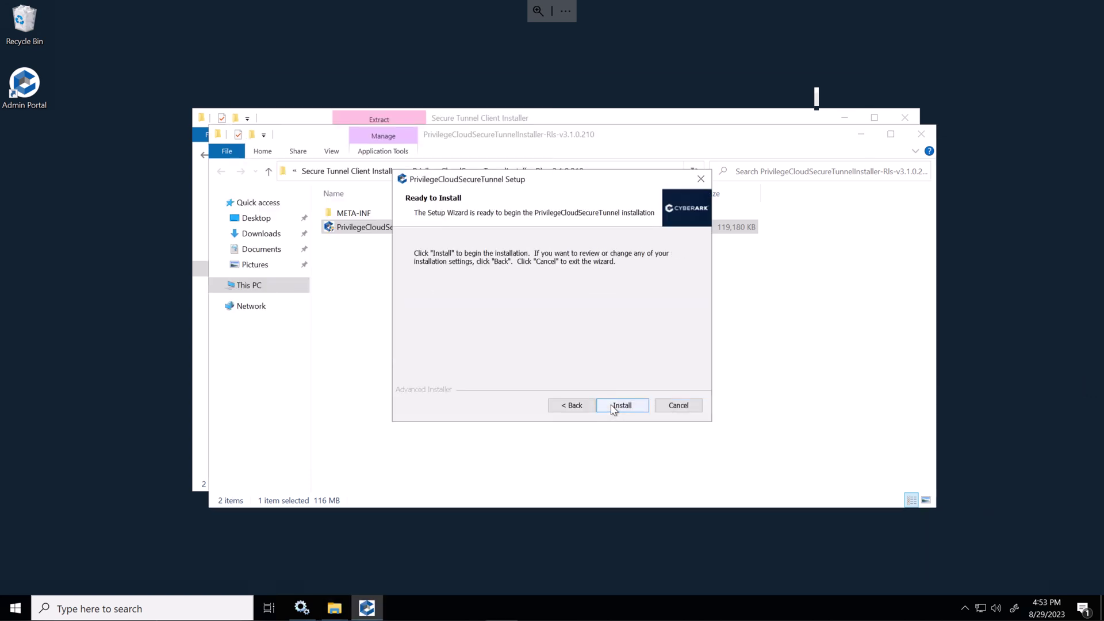
left_click(614, 406)
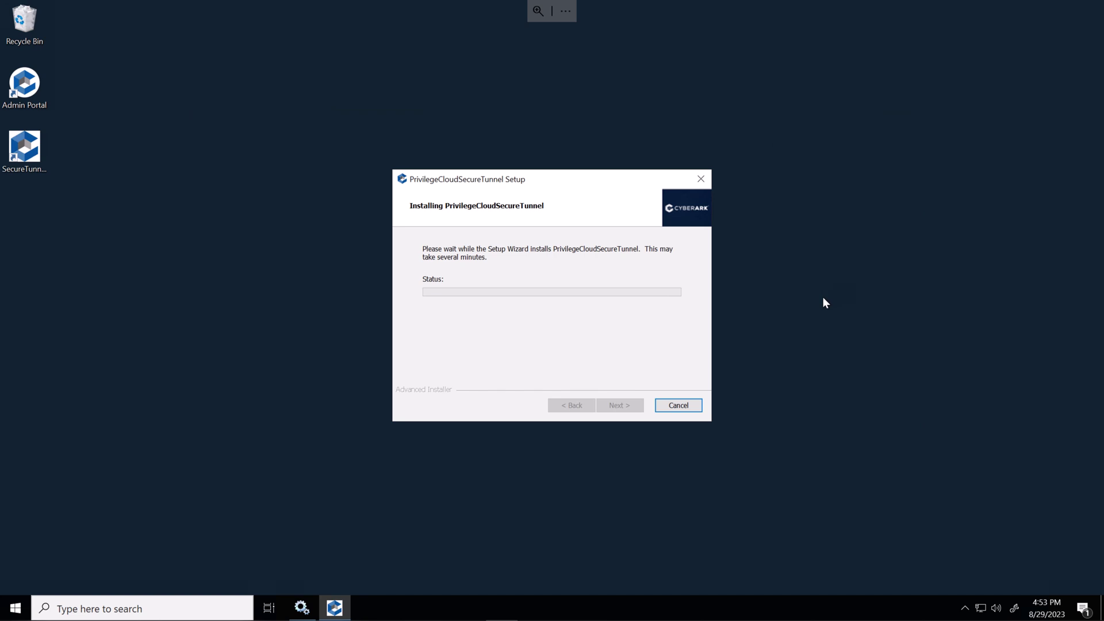
left_click(633, 406)
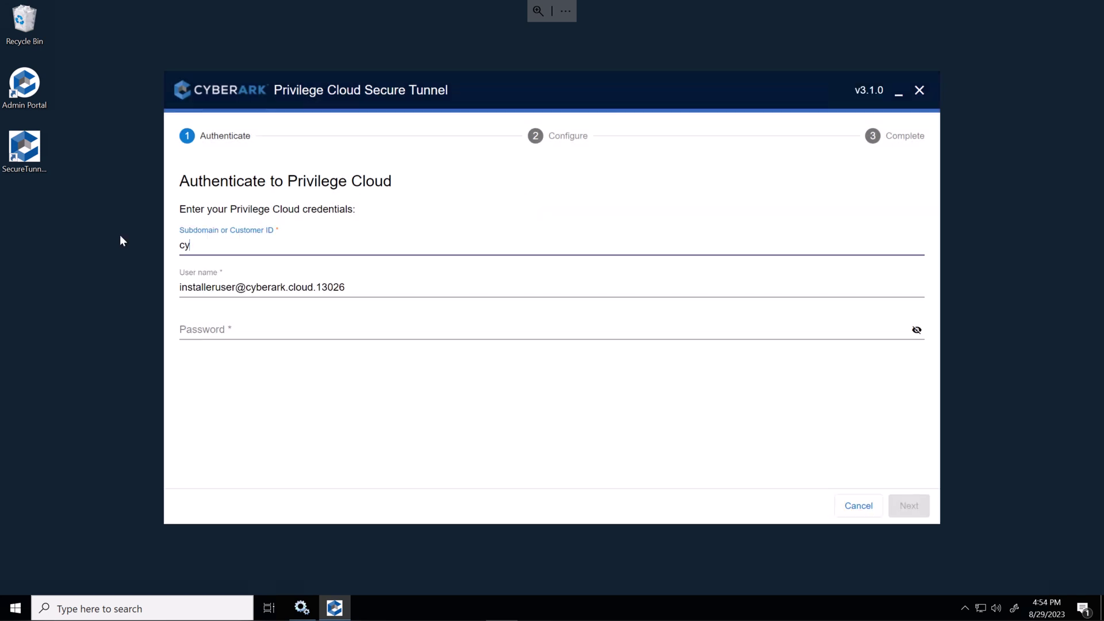
Enter the tenant subdomain, paste the account password and submit the Privilege Cloud sign-in.
type("brad")
left_click(1040, 337)
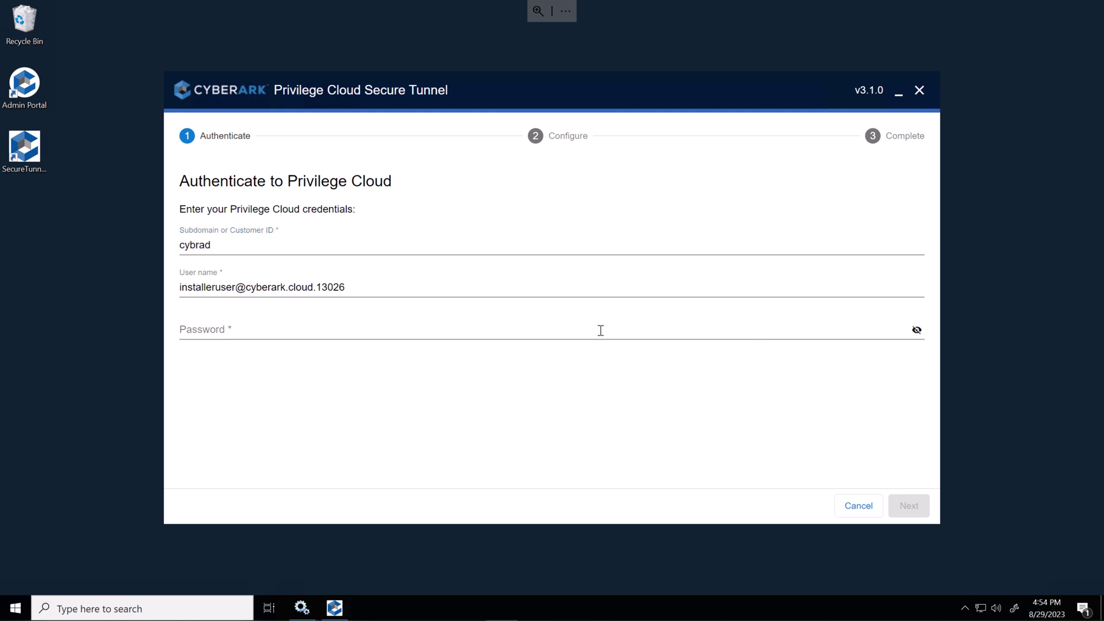
left_click(348, 330)
key("ctrl+v")
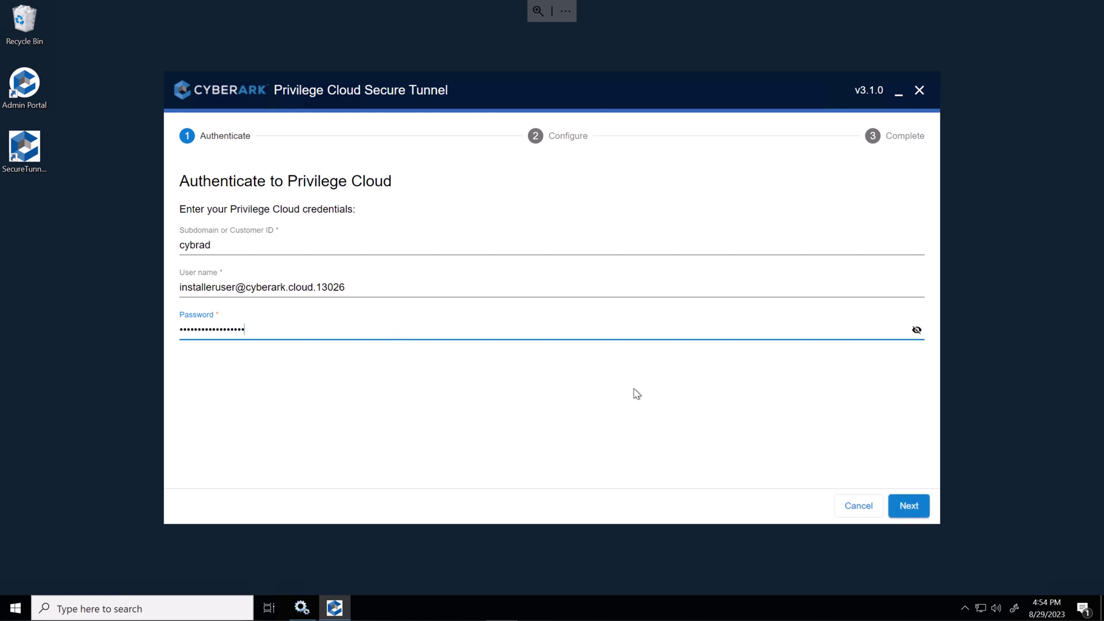
left_click(906, 508)
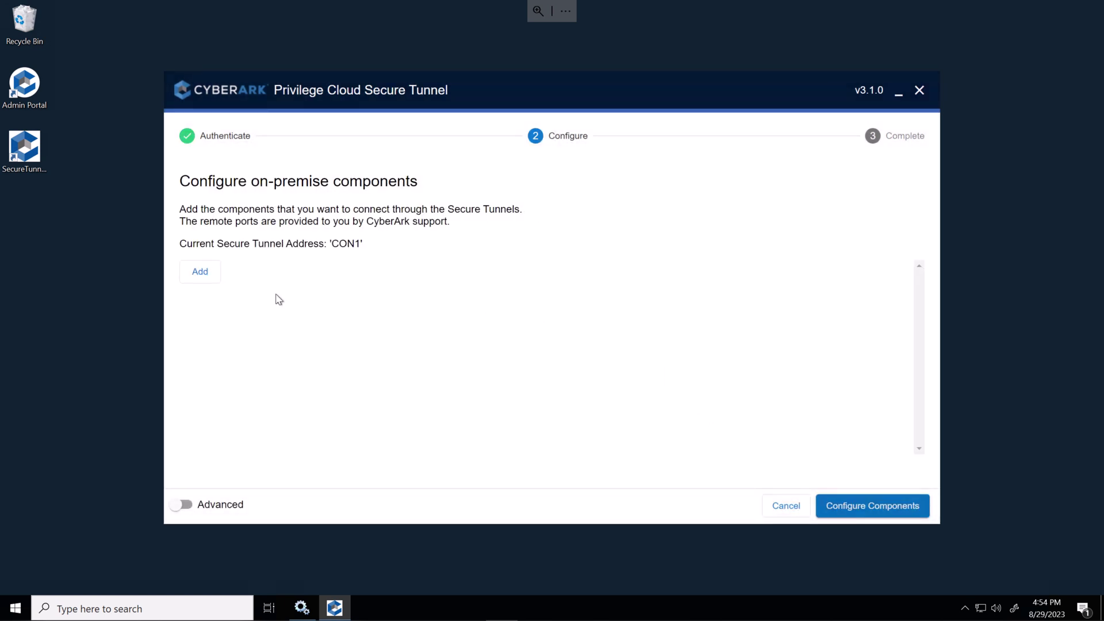
Add an RDP-PSM component for cyberarkpsm.cybrad.au routed through CON1.
left_click(213, 282)
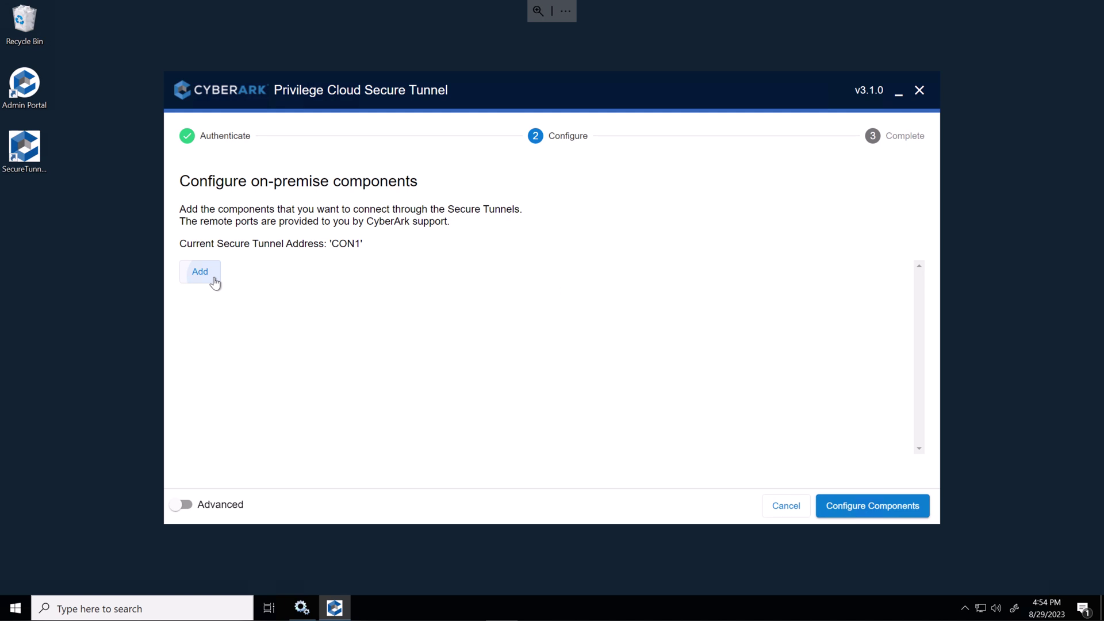
left_click(255, 291)
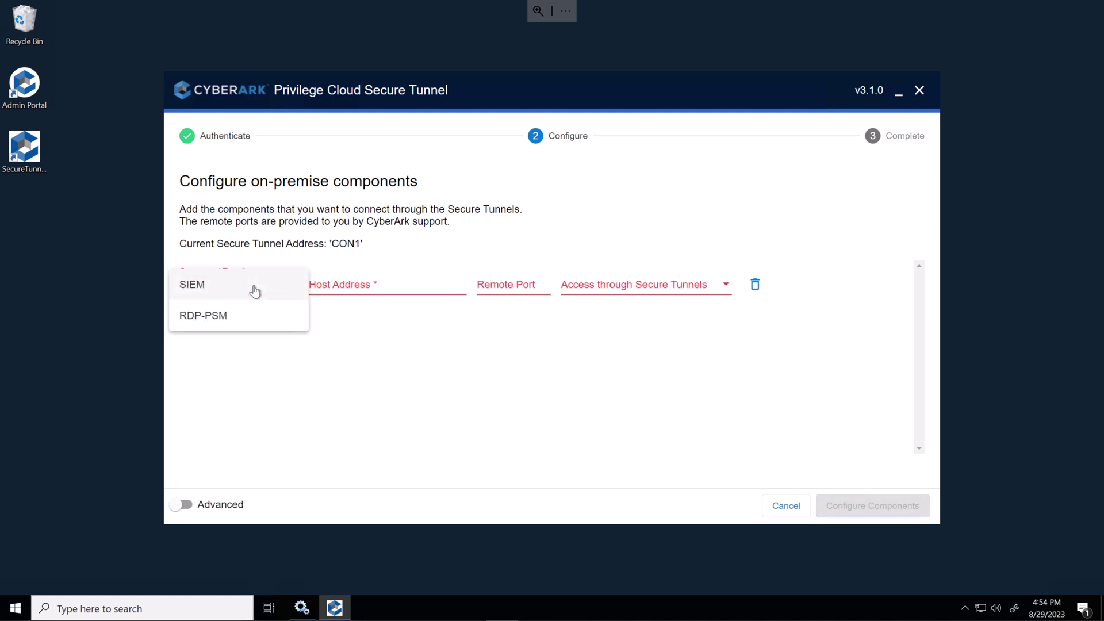
left_click(217, 317)
left_click(375, 282)
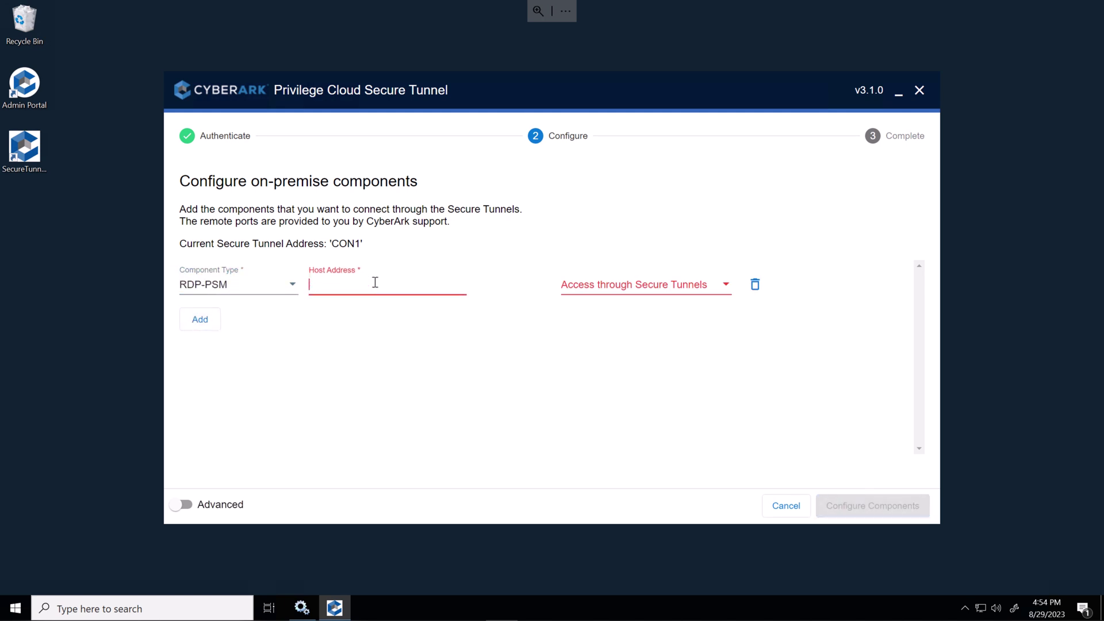
type("cyberarkpsm.cybrad.au")
left_click(699, 290)
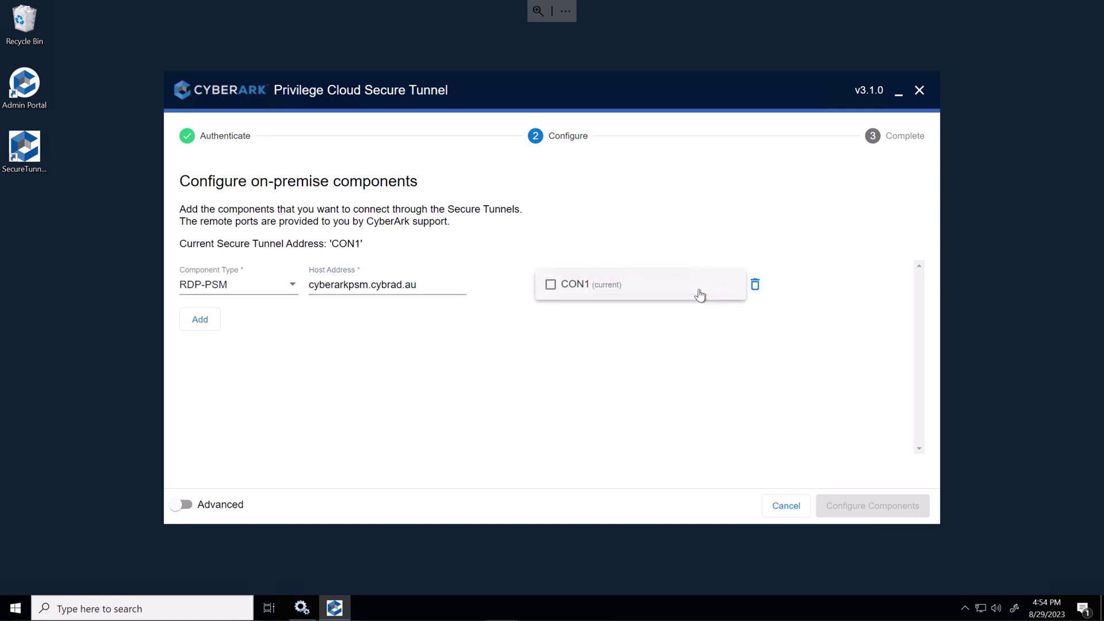
left_click(575, 289)
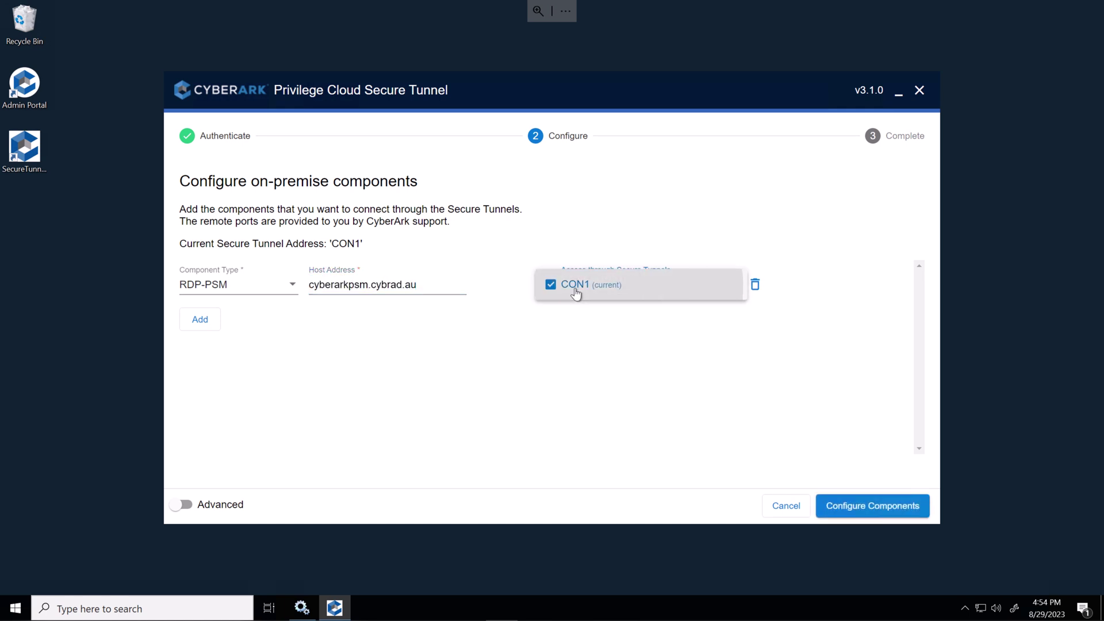
left_click(196, 326)
Add a second RDP-PSM component for con1.cybrad.au routed through CON1.
left_click(211, 320)
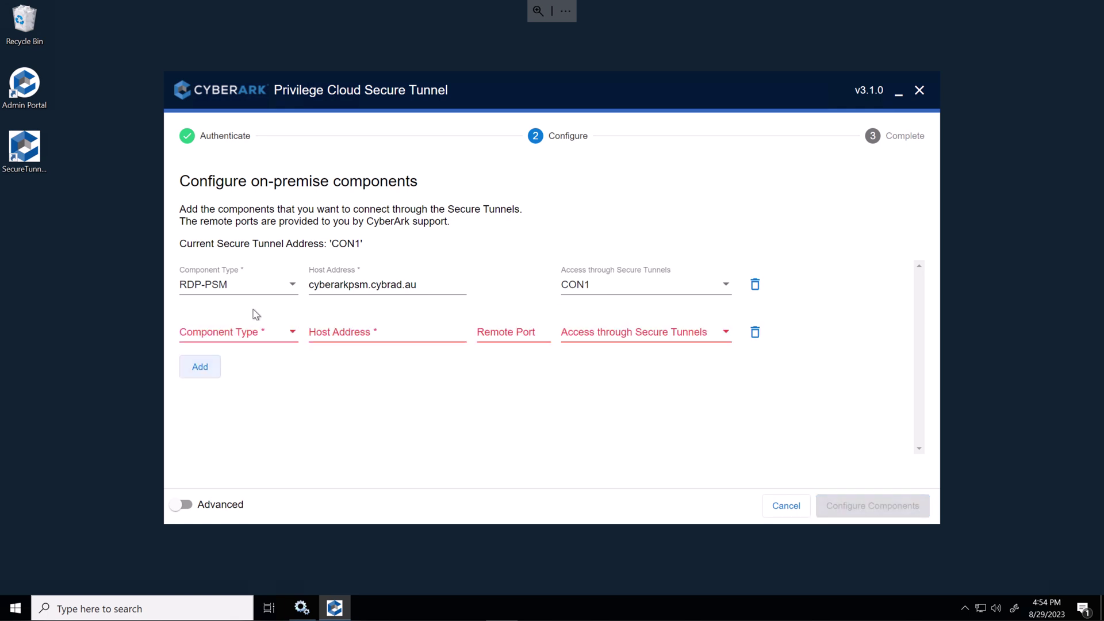
left_click(271, 331)
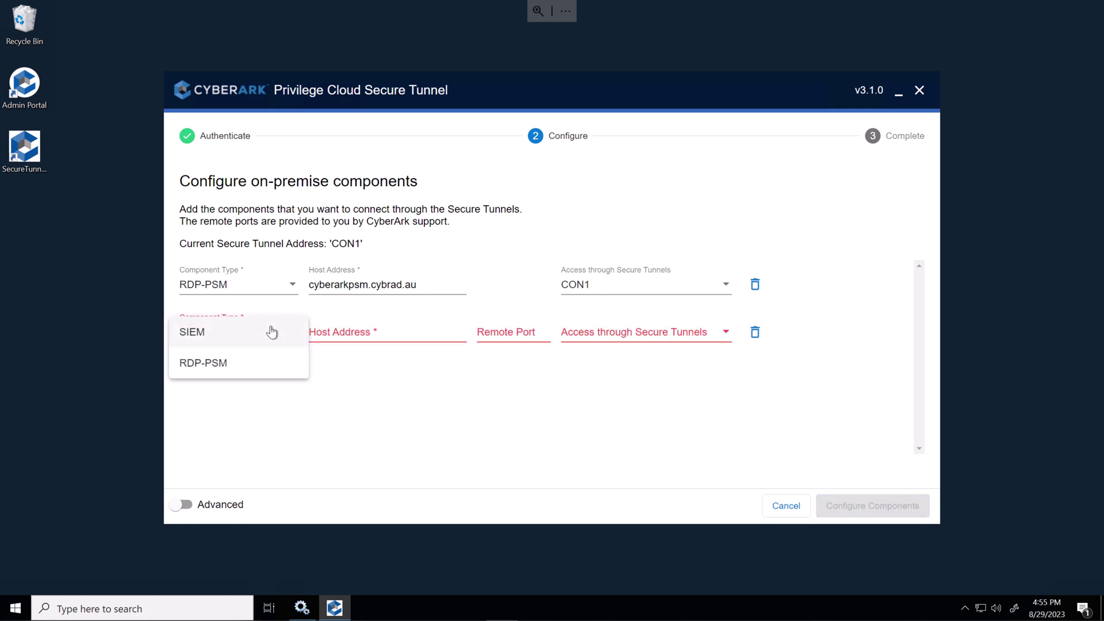
left_click(230, 363)
left_click(362, 332)
type("con1.cybrad.au")
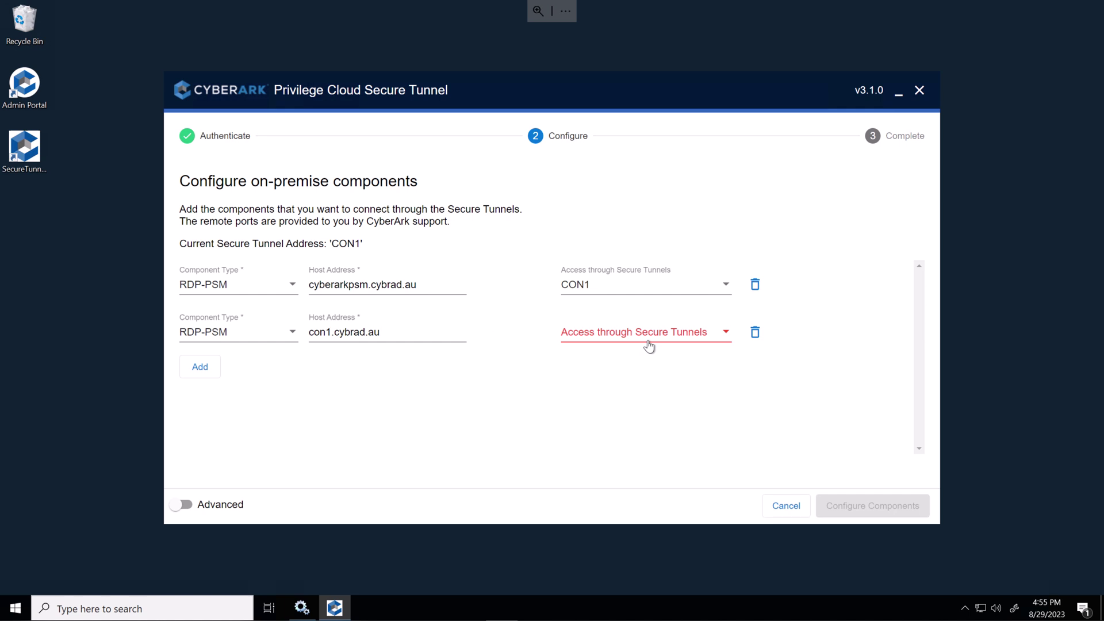
left_click(650, 340)
left_click(550, 334)
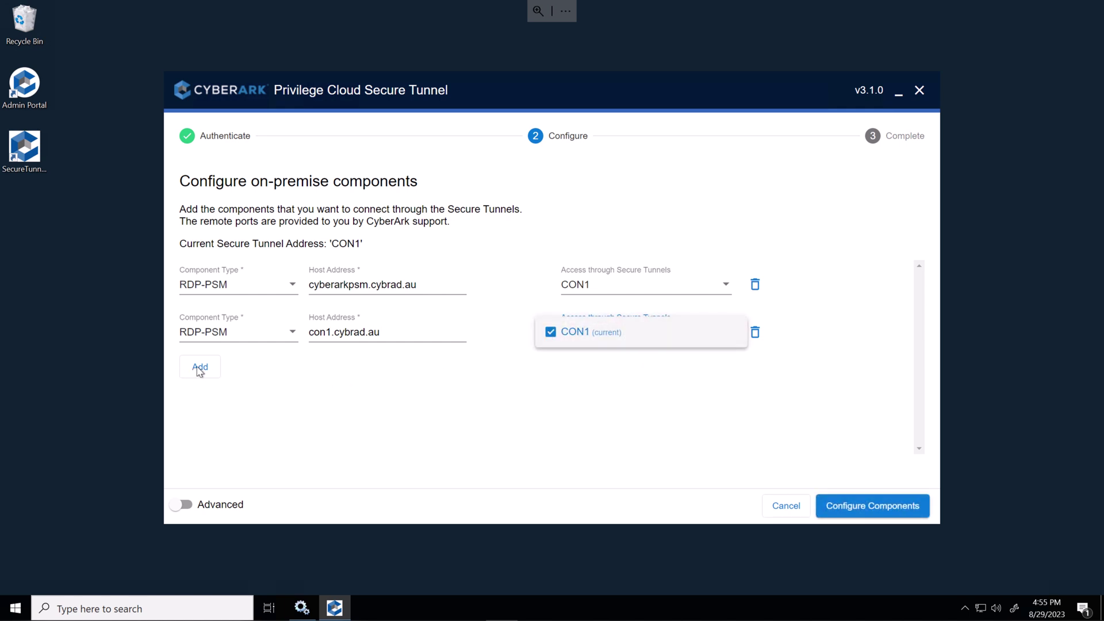
left_click(200, 372)
Add RDP-PSM con2.cybrad.au through CON1, configure components to activate the tunnel, and close.
left_click(200, 371)
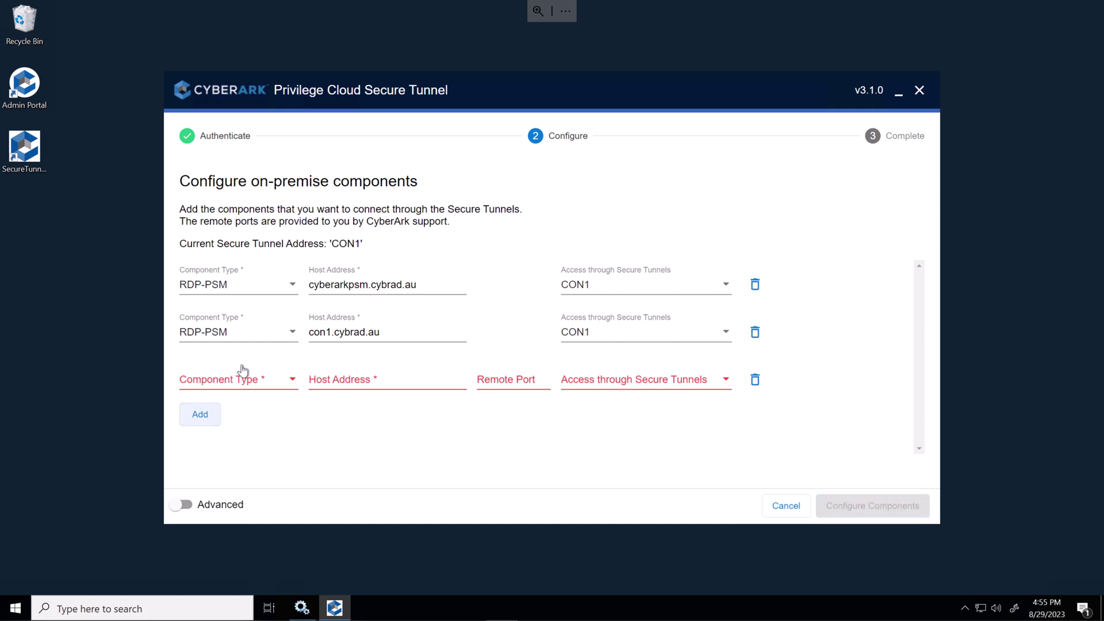
left_click(257, 379)
left_click(211, 412)
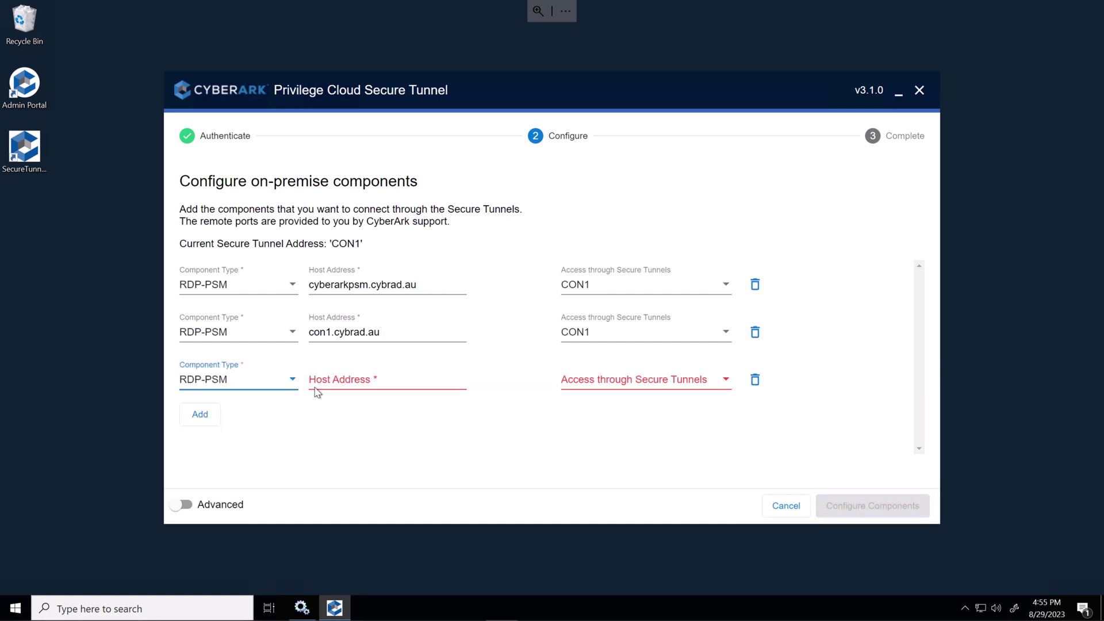
left_click(350, 381)
type("con2.cybrad.au")
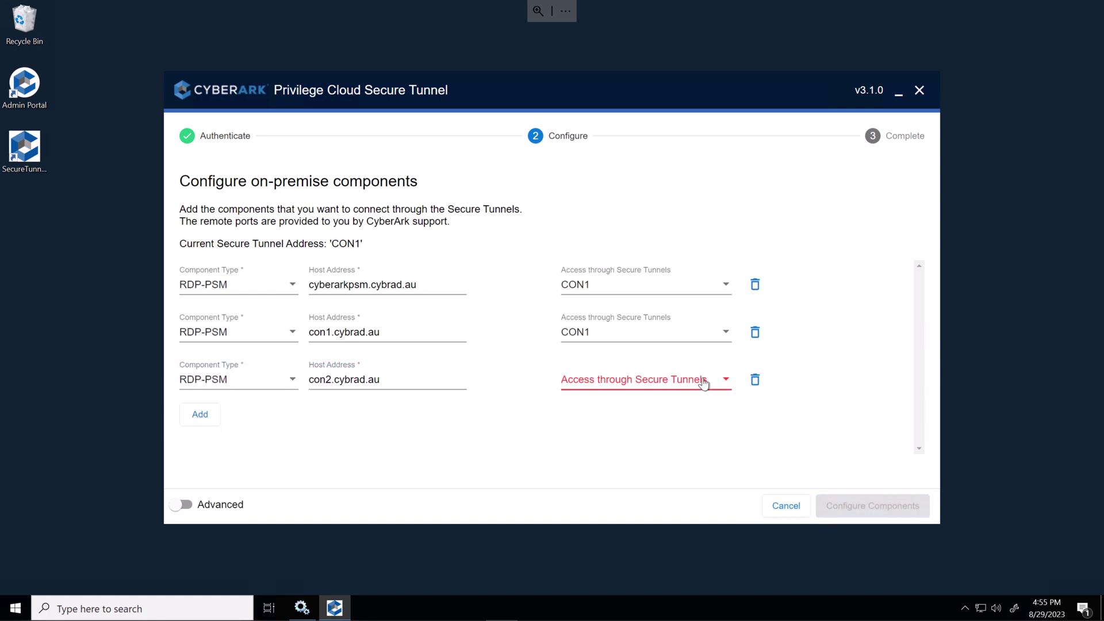
left_click(702, 382)
left_click(578, 387)
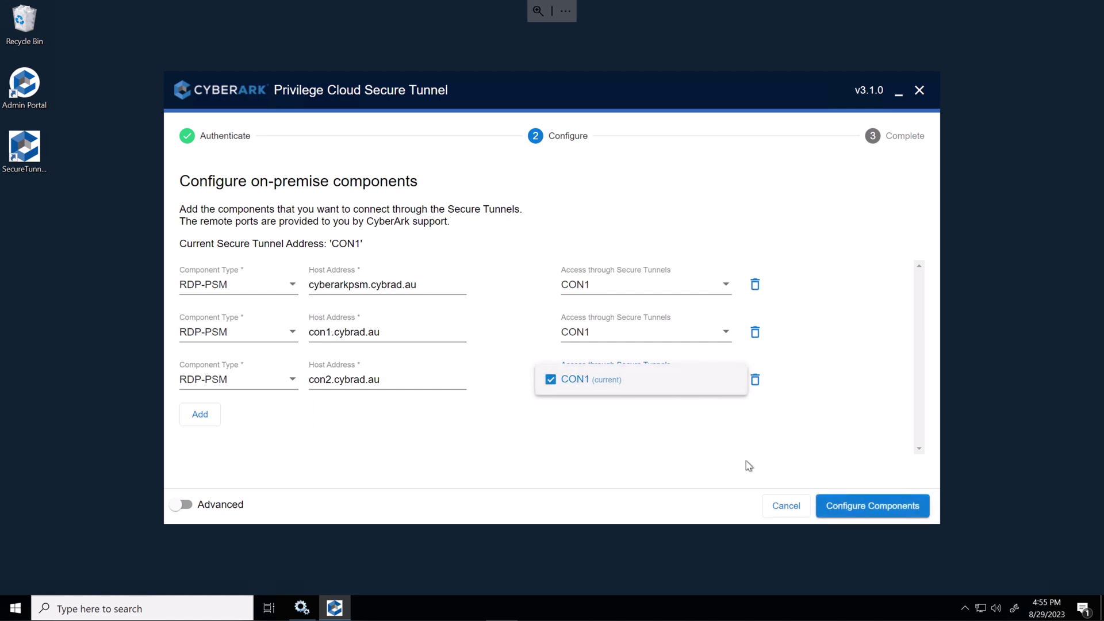
left_click(720, 458)
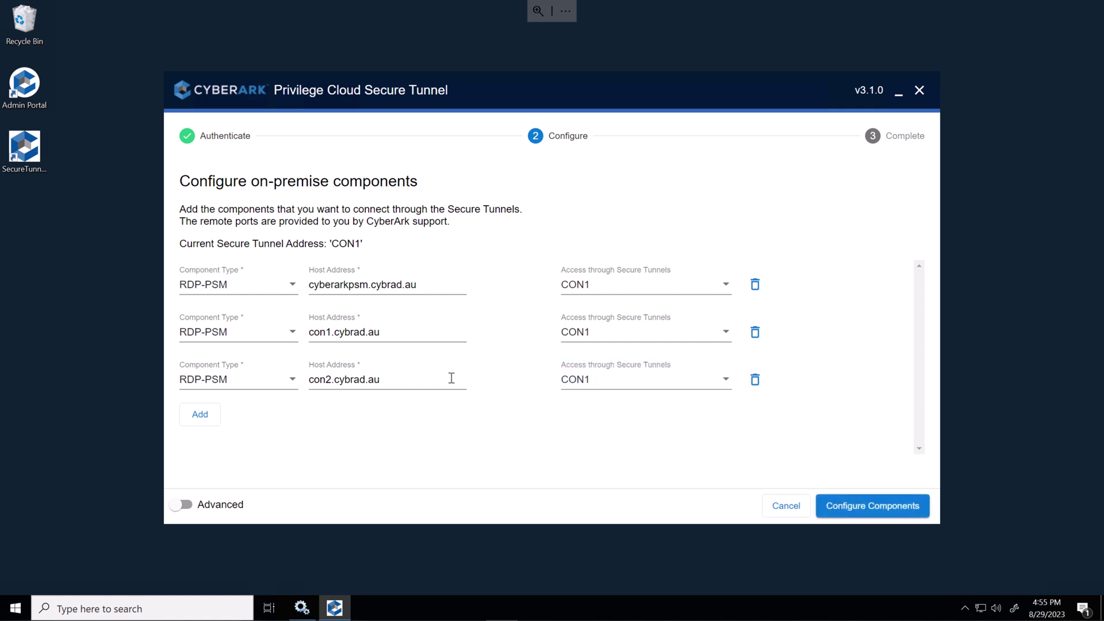
left_click(863, 510)
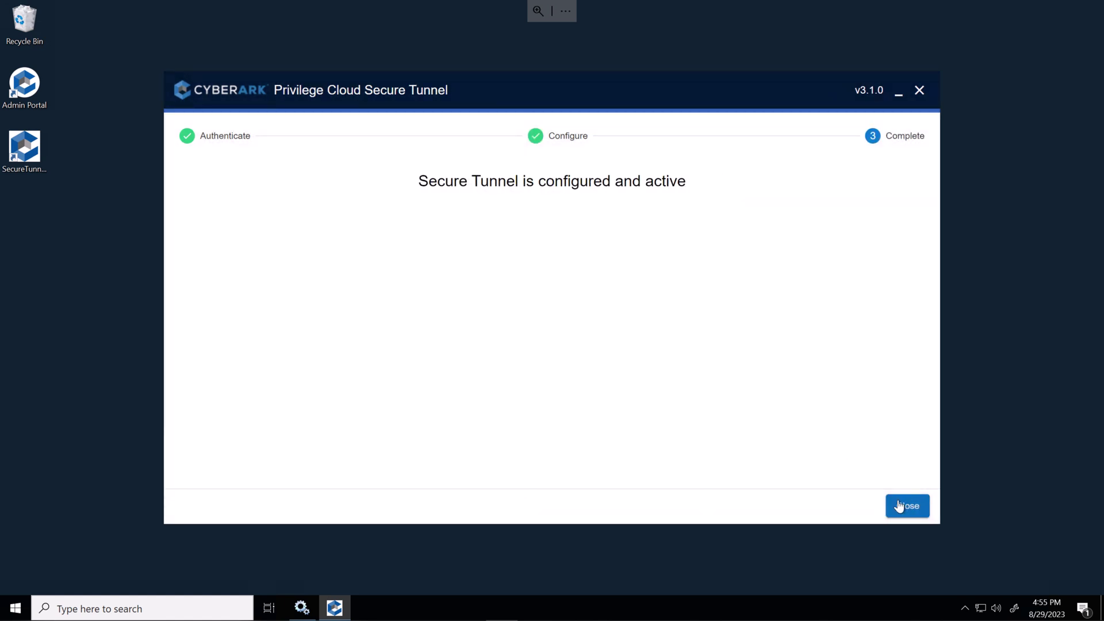
left_click(899, 505)
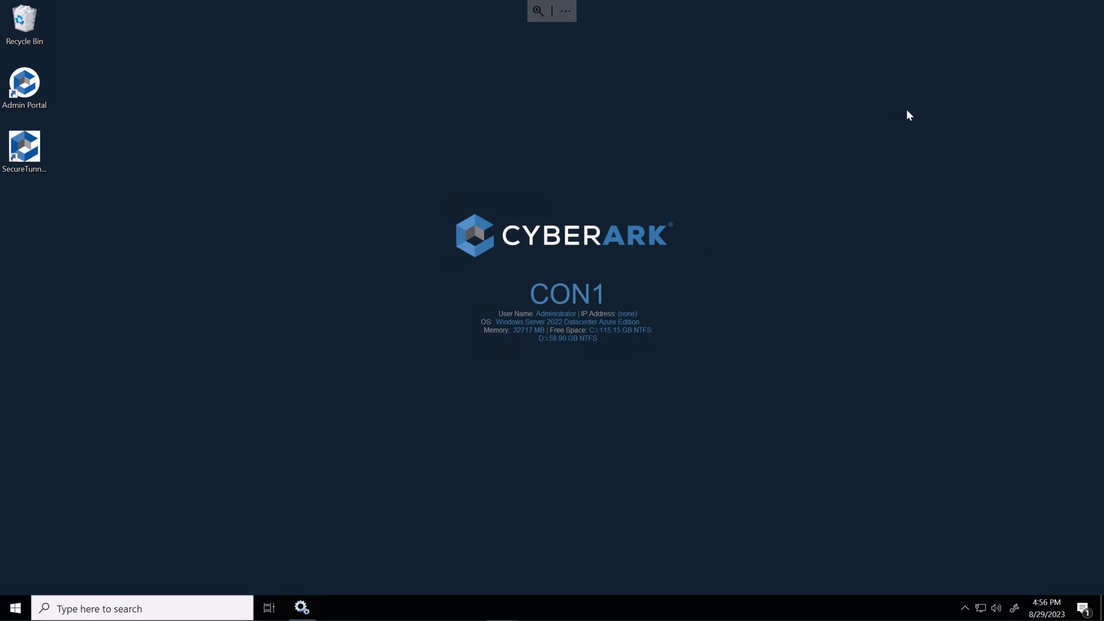
On CON2, extract the Privilege Cloud 13.2 zip and the Secure Tunnel installer zip in C:\CyberArk\13.2.
left_click(1029, 11)
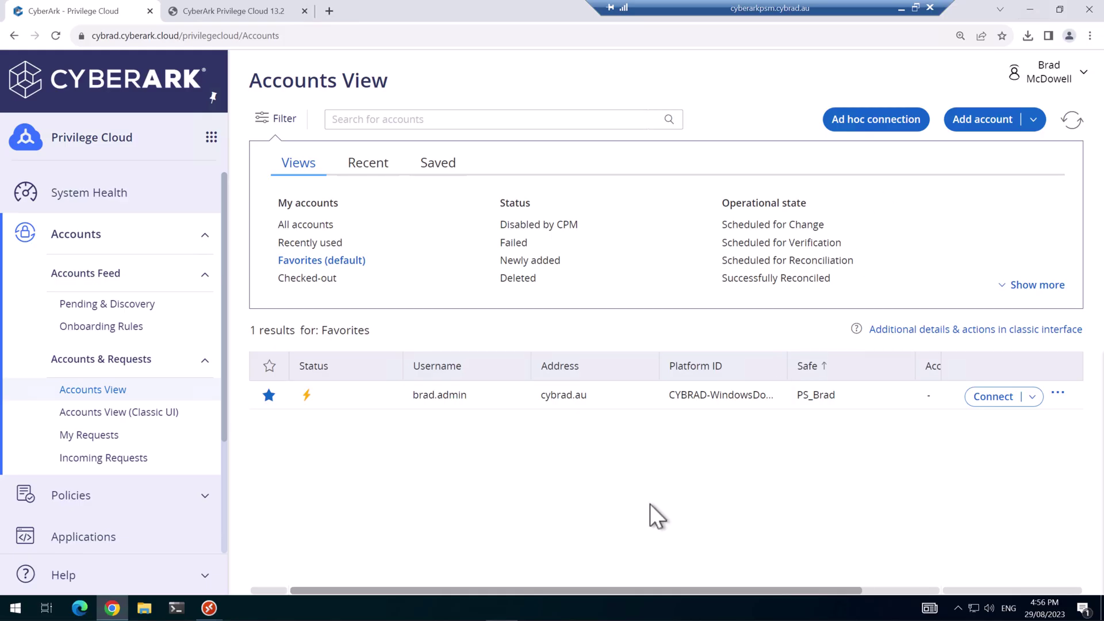
mouse_move(208, 607)
left_click(436, 532)
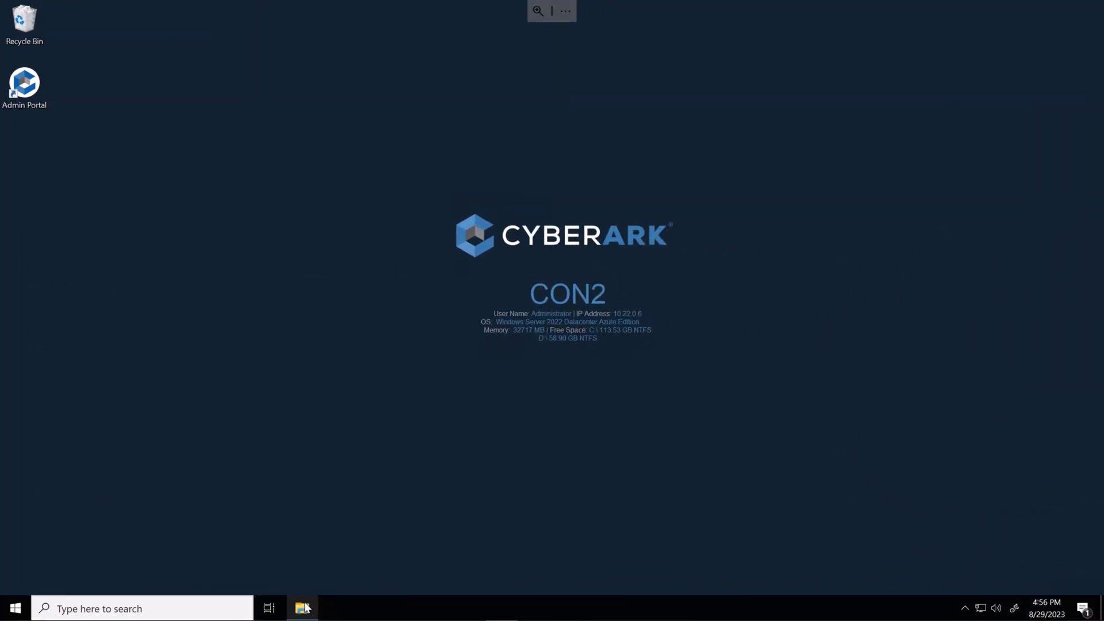
left_click(305, 608)
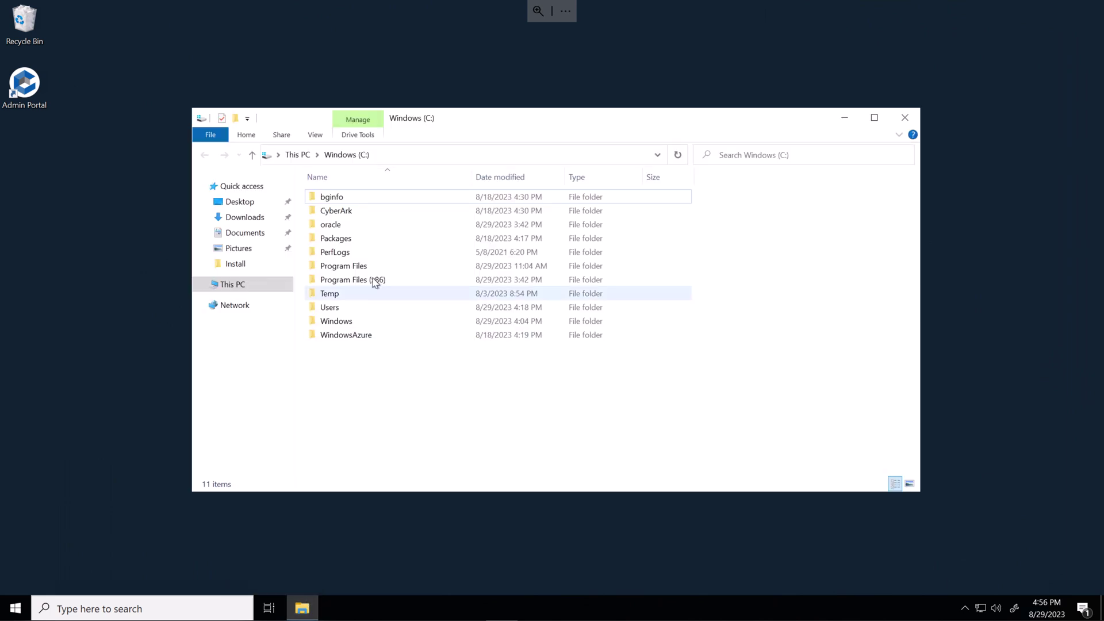
double_click(338, 211)
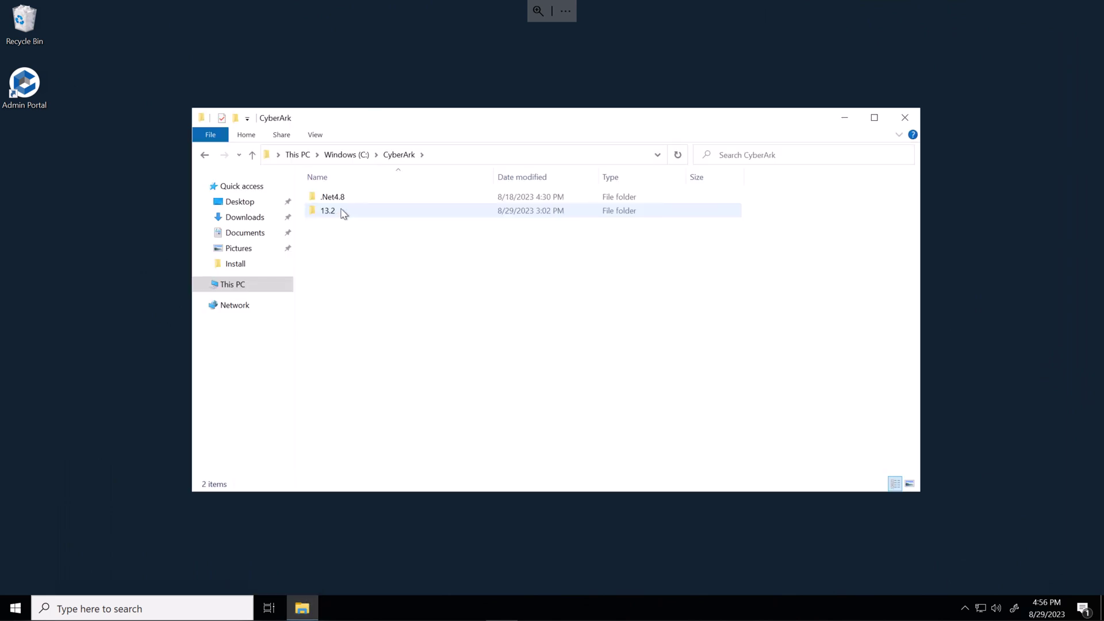
double_click(328, 211)
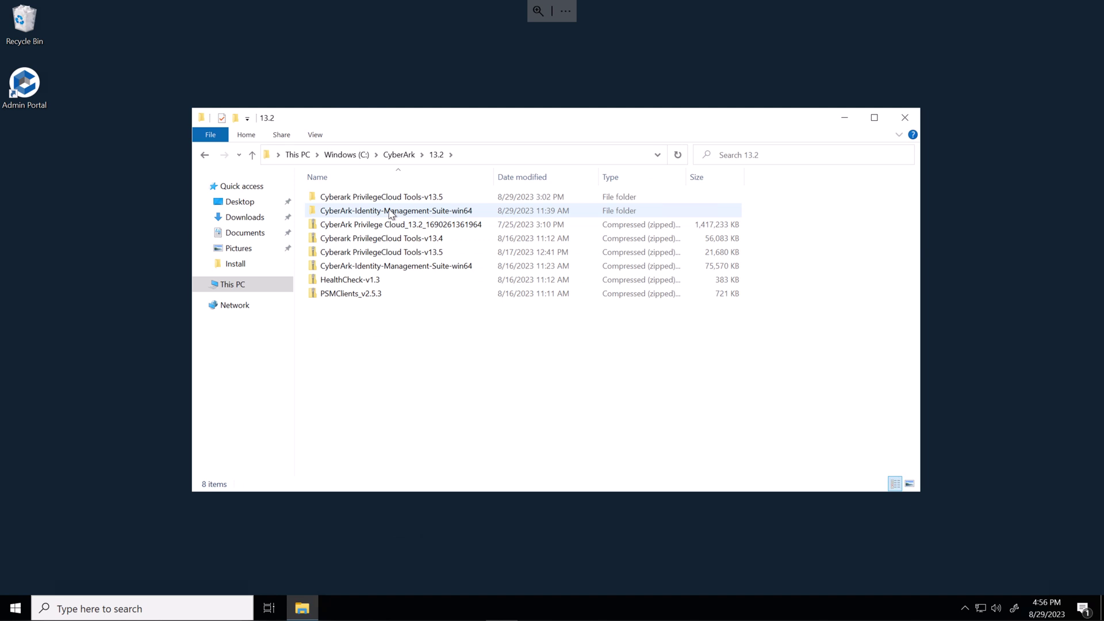
right_click(396, 224)
left_click(425, 258)
key("Return")
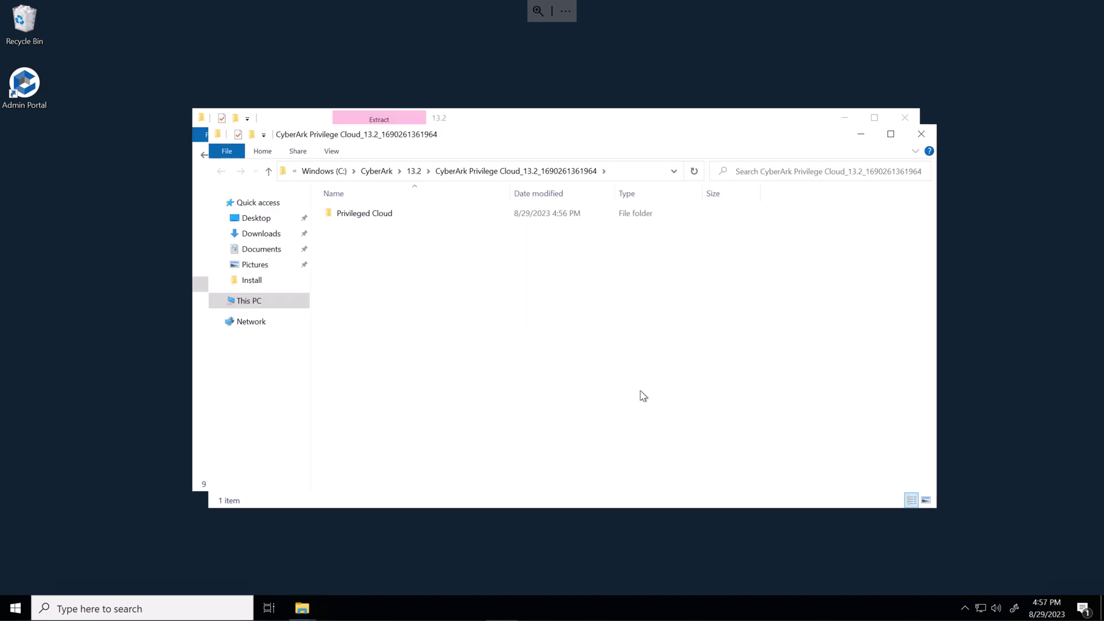
double_click(347, 212)
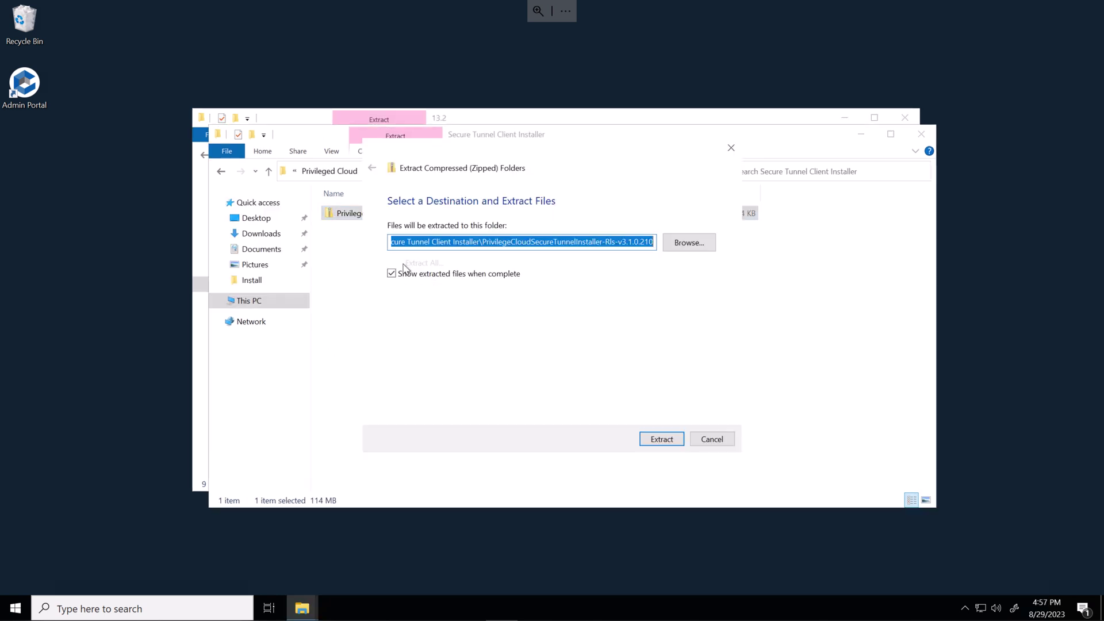
key("Return")
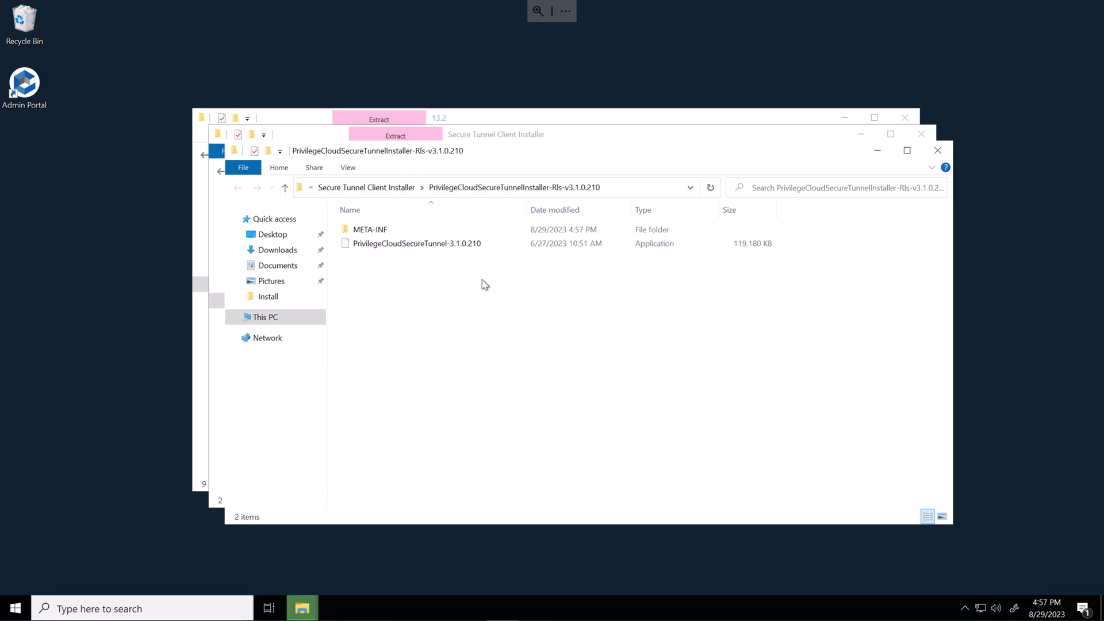
Run PrivilegeCloudSecureTunnel-3.1.0.210 as administrator and install it with default settings.
right_click(428, 247)
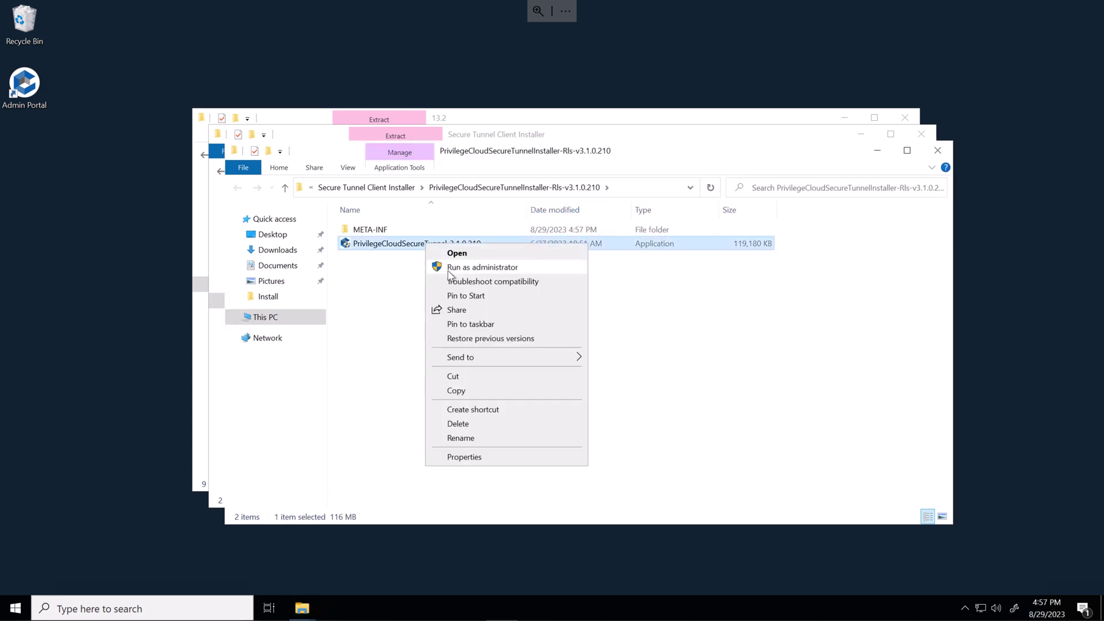
left_click(453, 267)
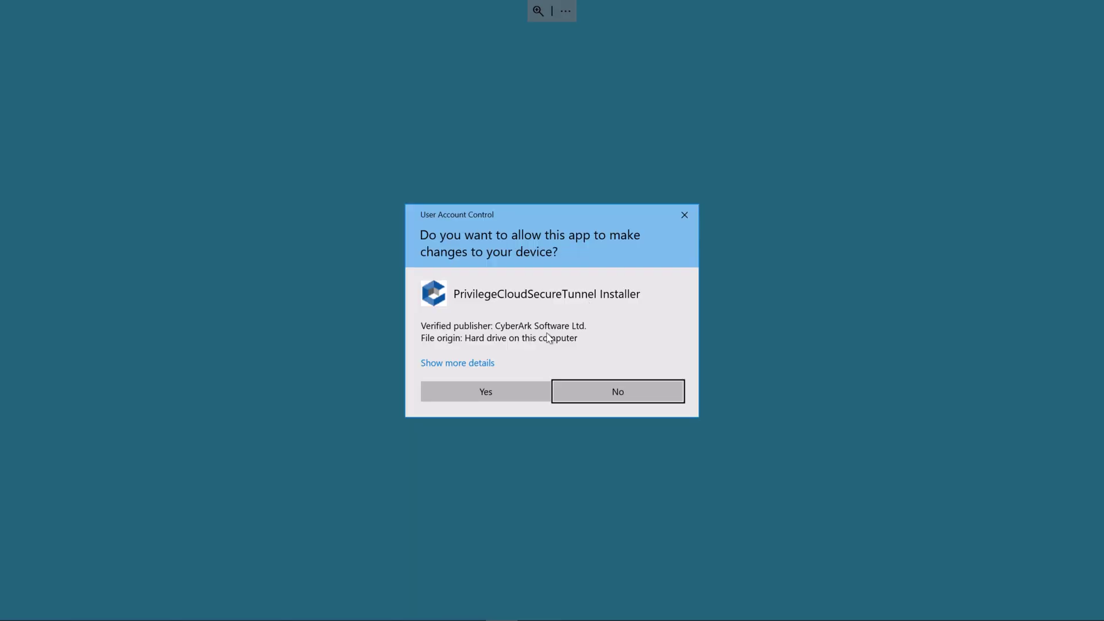
left_click(510, 396)
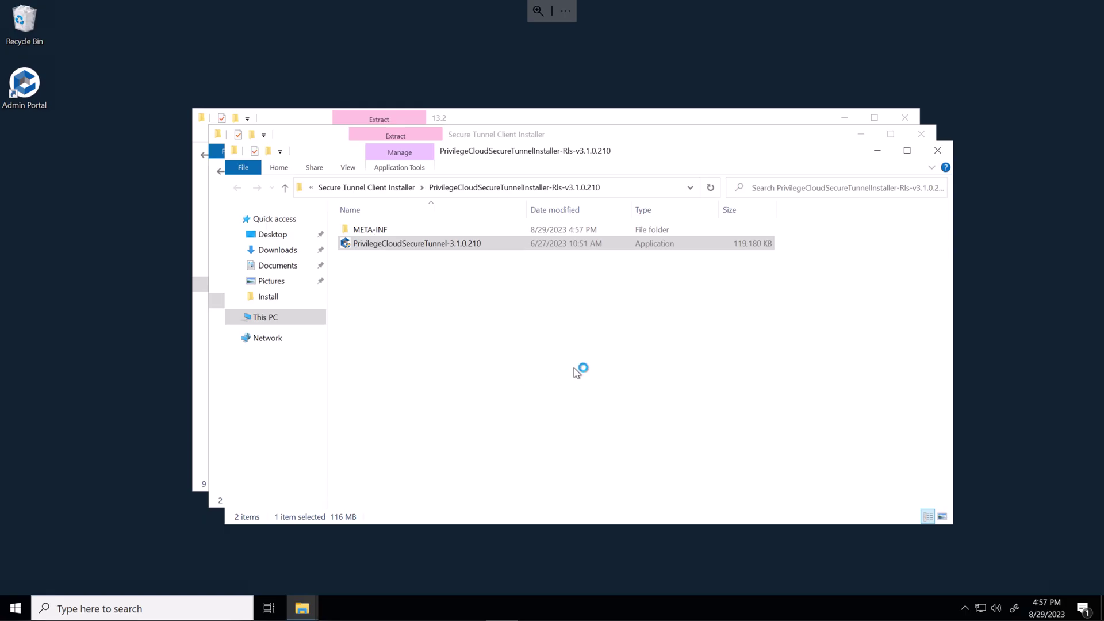
left_click(616, 405)
left_click(616, 405)
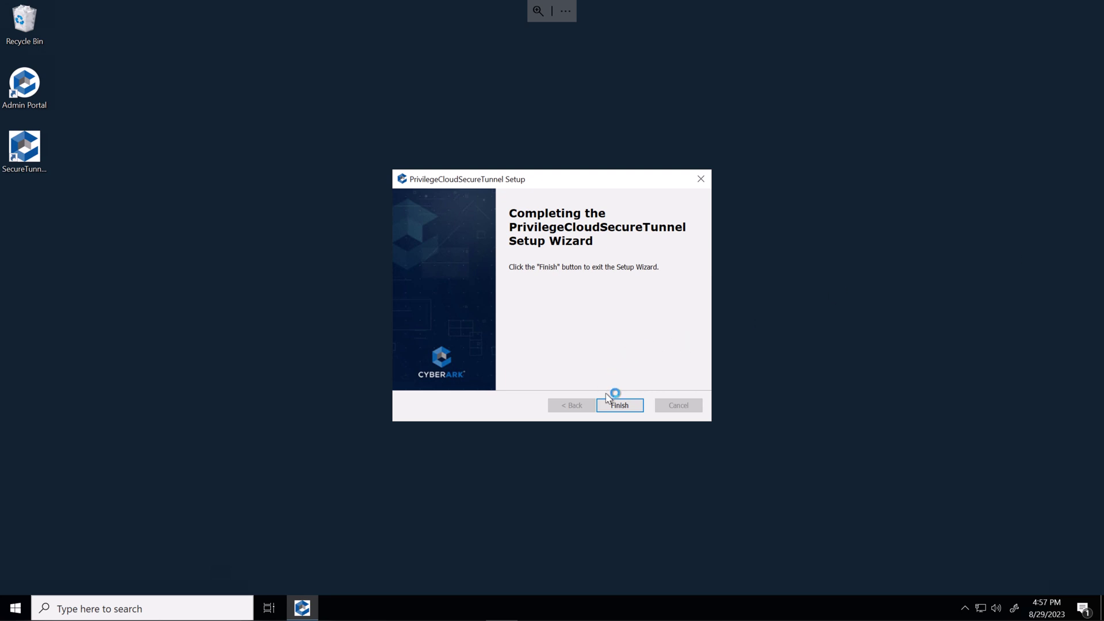
left_click(619, 402)
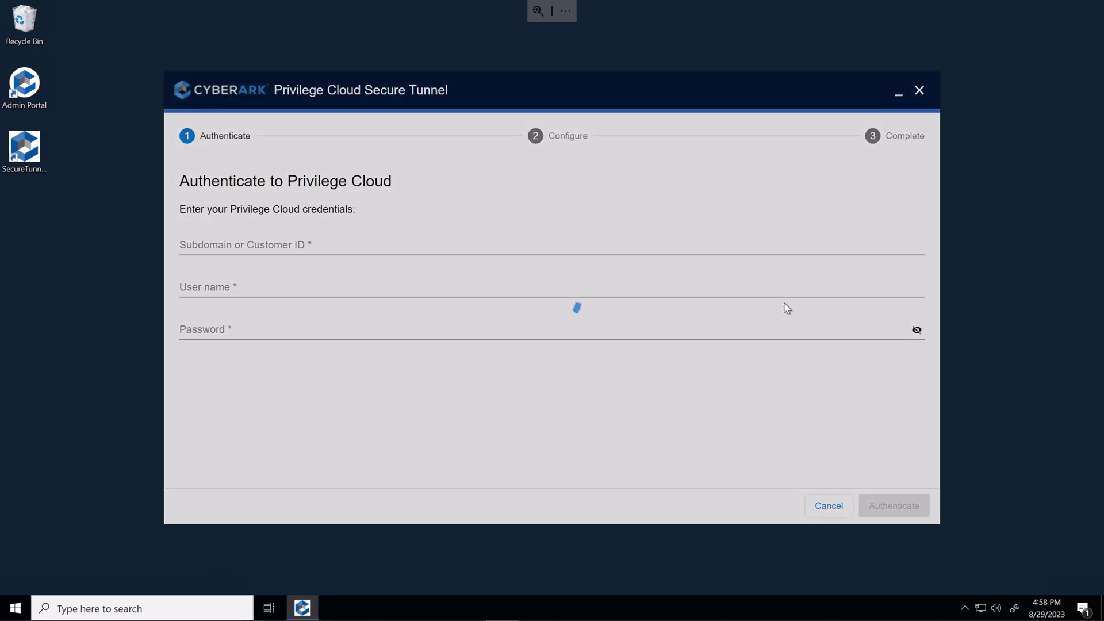
Sign in with the subdomain and credentials, then add CON2 as a tunnel for cyberarkpsm.cybrad.au.
left_click(604, 246)
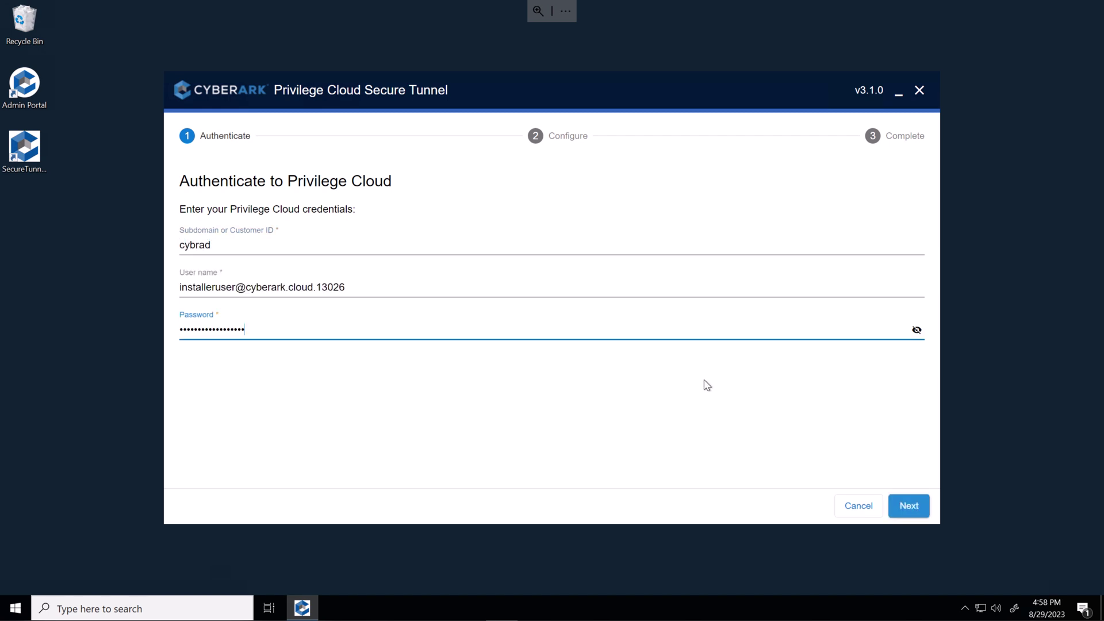
left_click(914, 507)
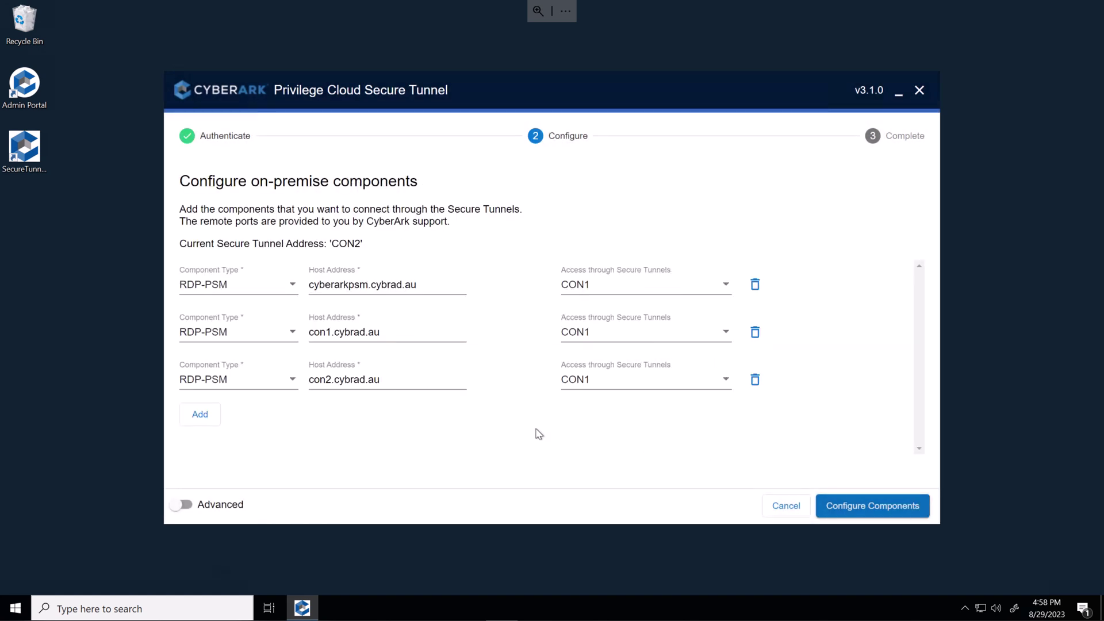
left_click(664, 287)
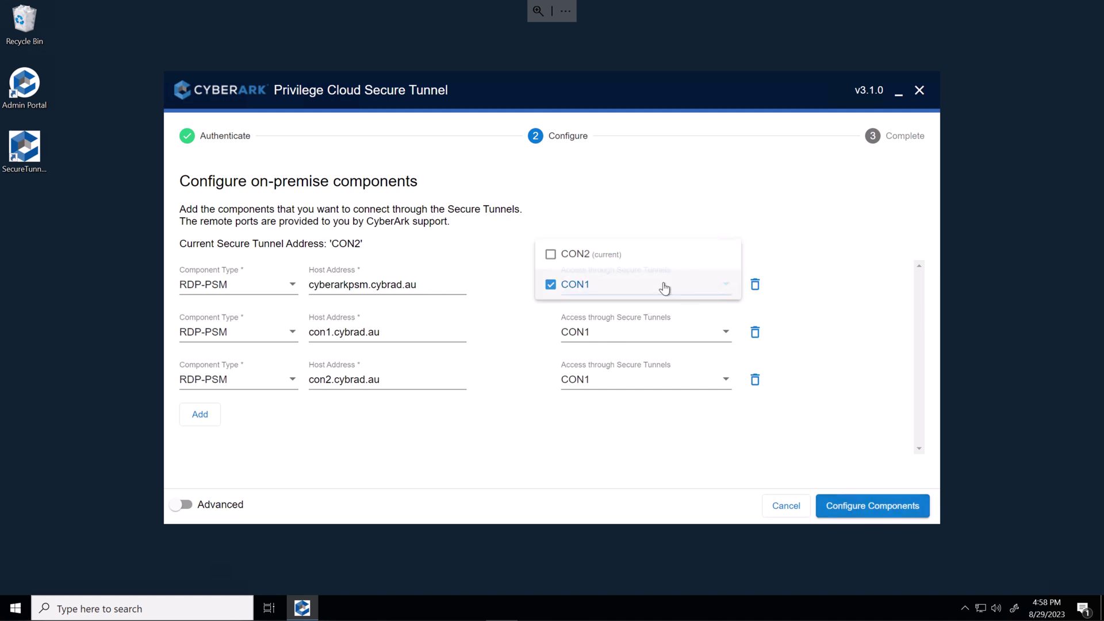
left_click(560, 253)
left_click(672, 347)
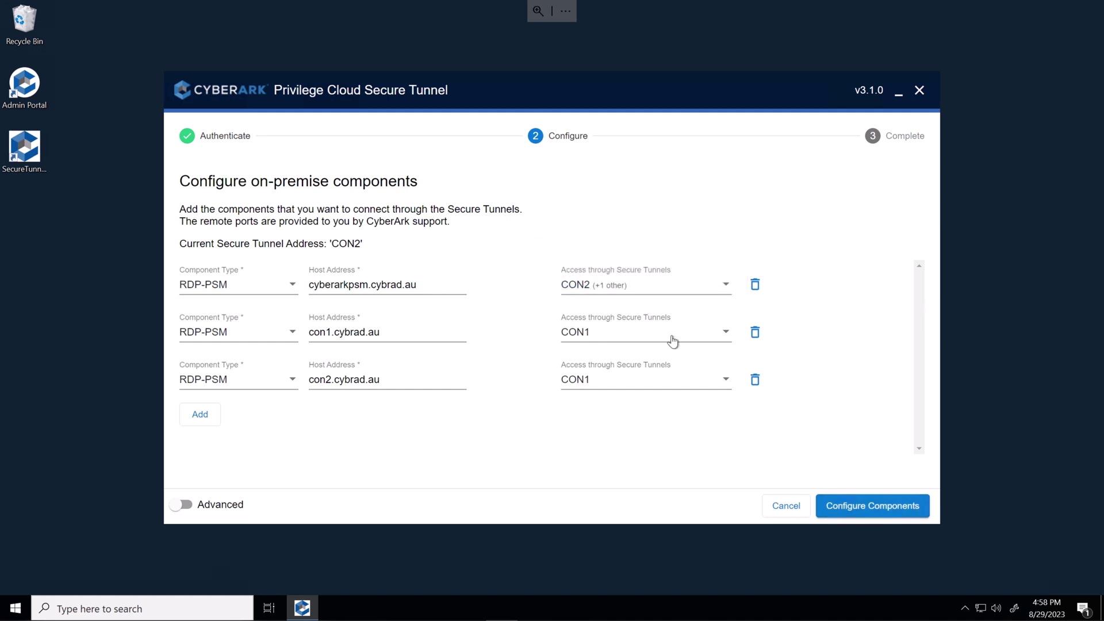
Add CON2 as a tunnel for con1 and con2.cybrad.au, apply the configuration and close.
left_click(664, 339)
left_click(638, 301)
left_click(688, 387)
left_click(650, 385)
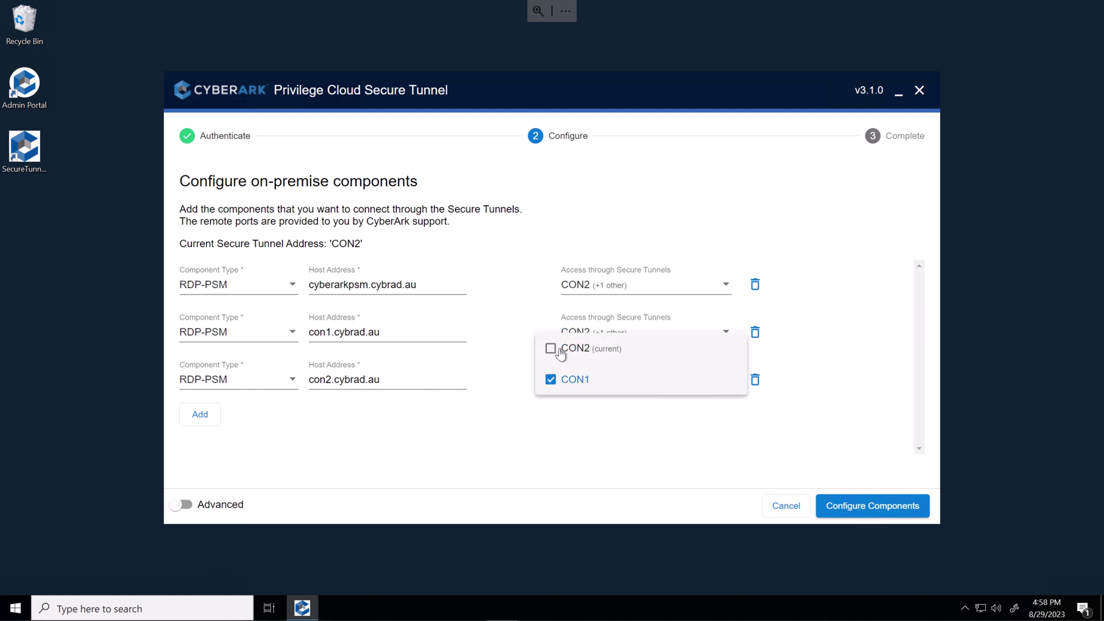
left_click(550, 348)
left_click(870, 508)
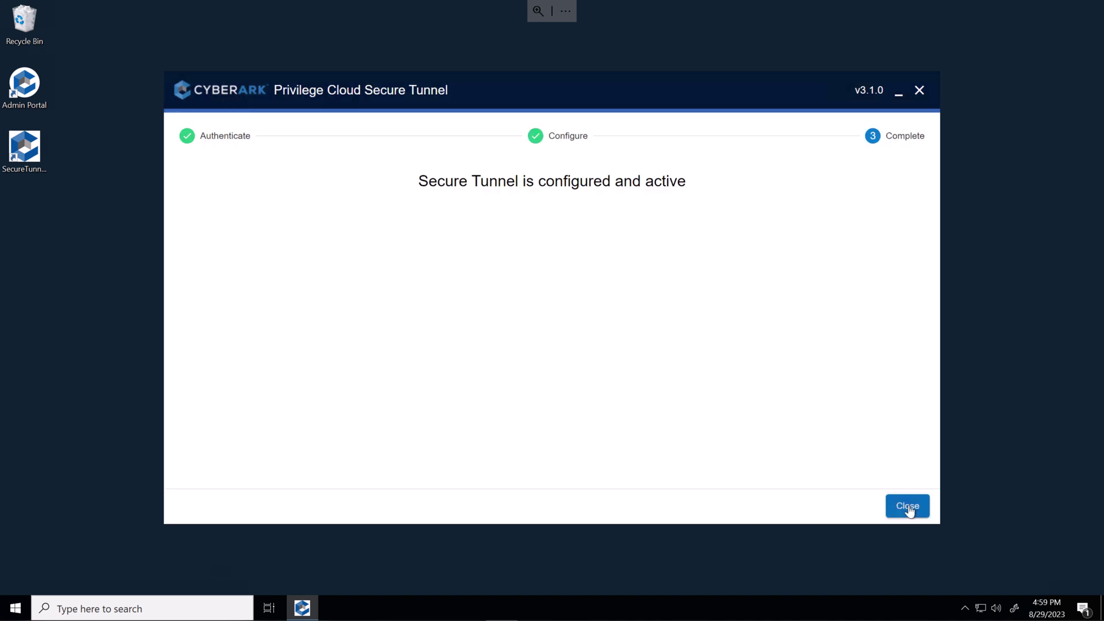
left_click(907, 506)
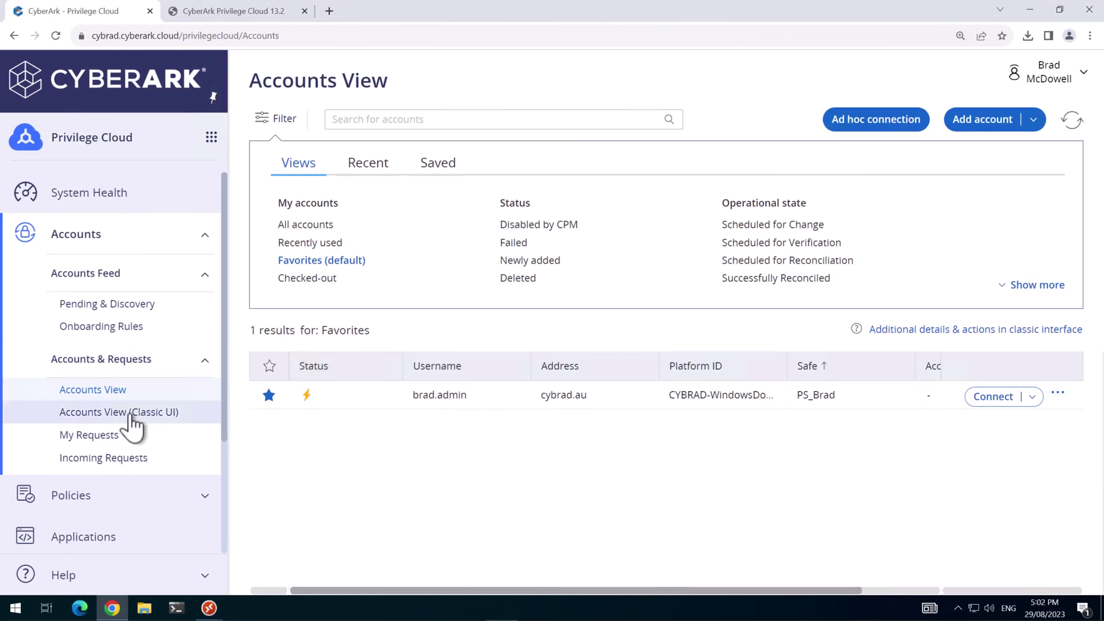
Add a new user parameter under Connection Components > PSM-RDP > User Parameters.
scroll(136, 423, "down", 3)
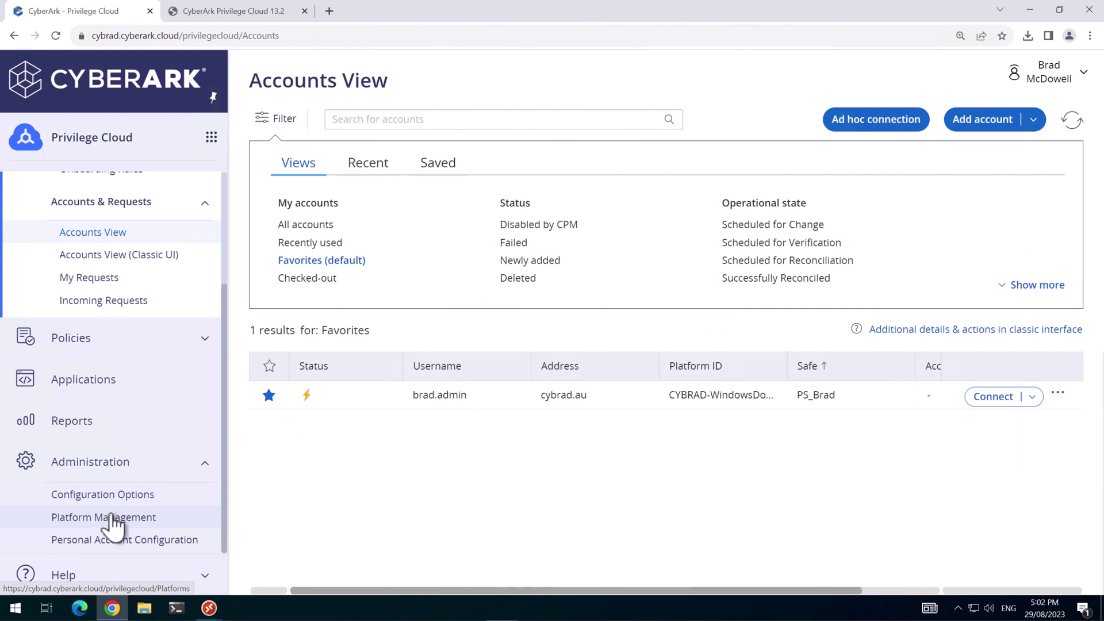
left_click(126, 499)
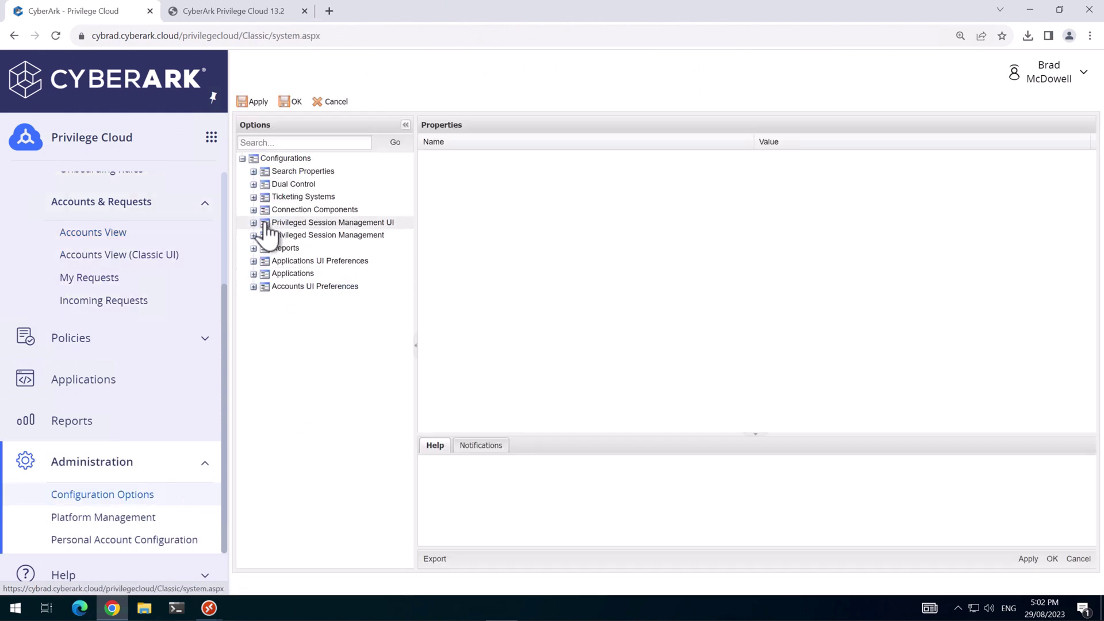
left_click(253, 209)
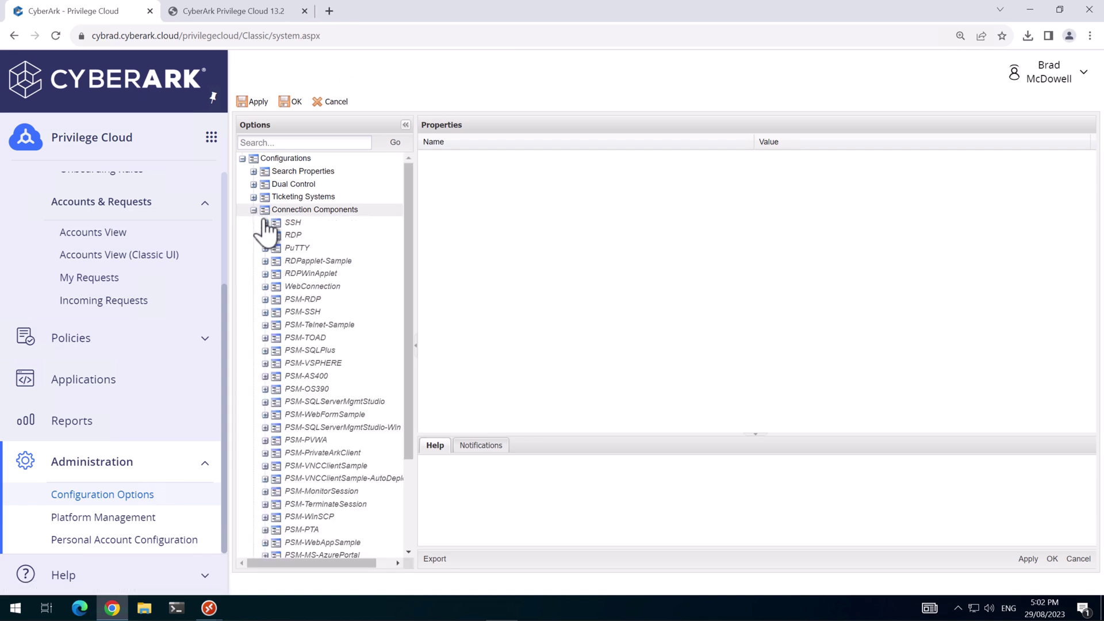
left_click(265, 300)
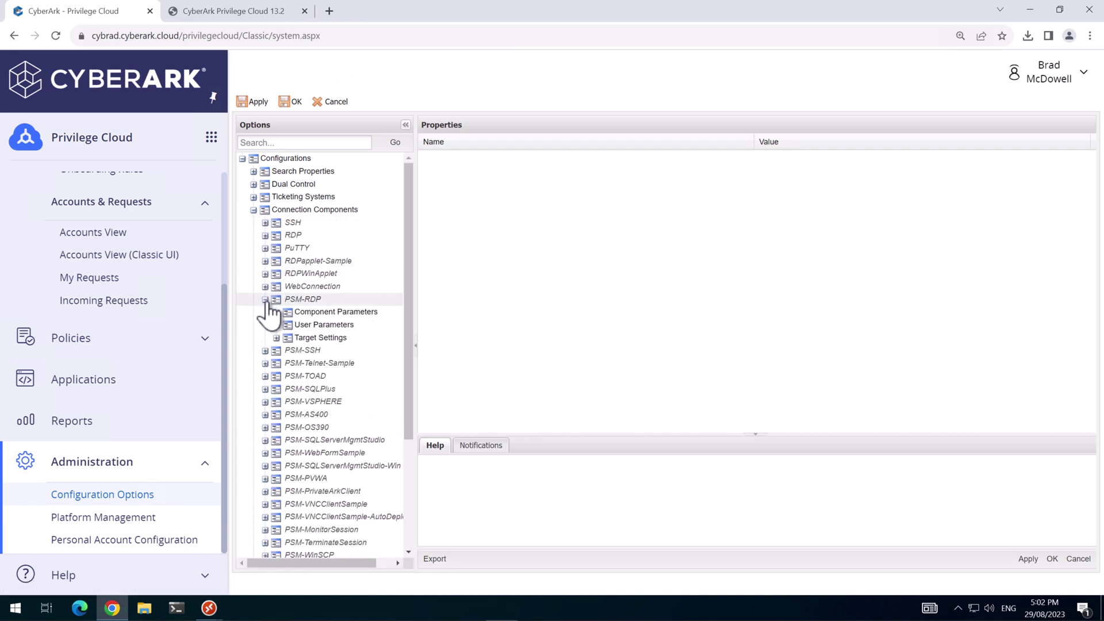
left_click(276, 326)
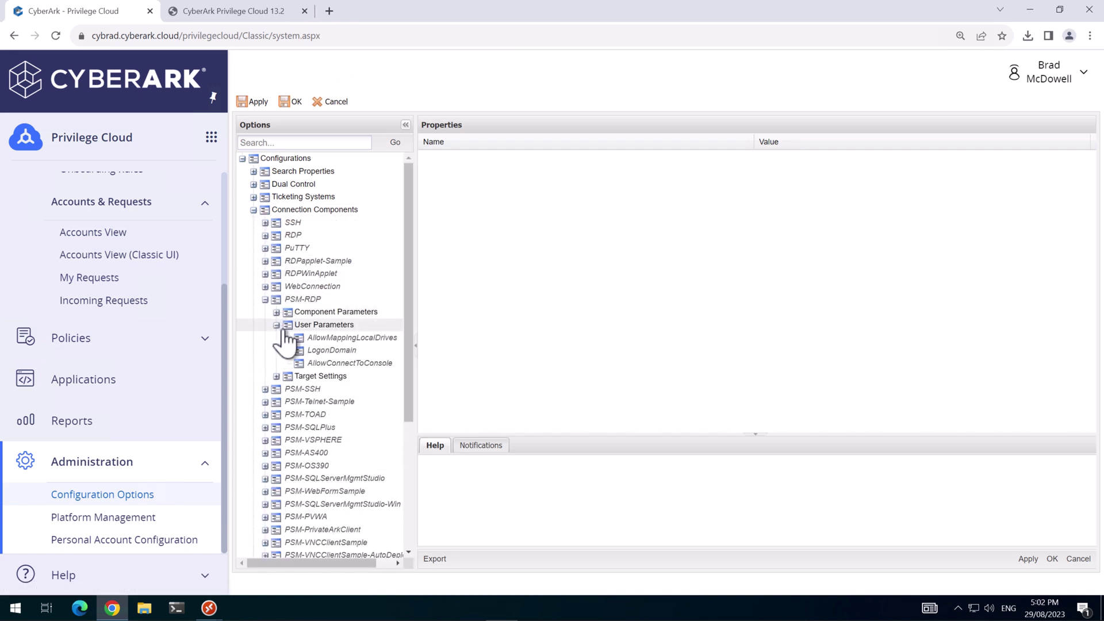
right_click(314, 326)
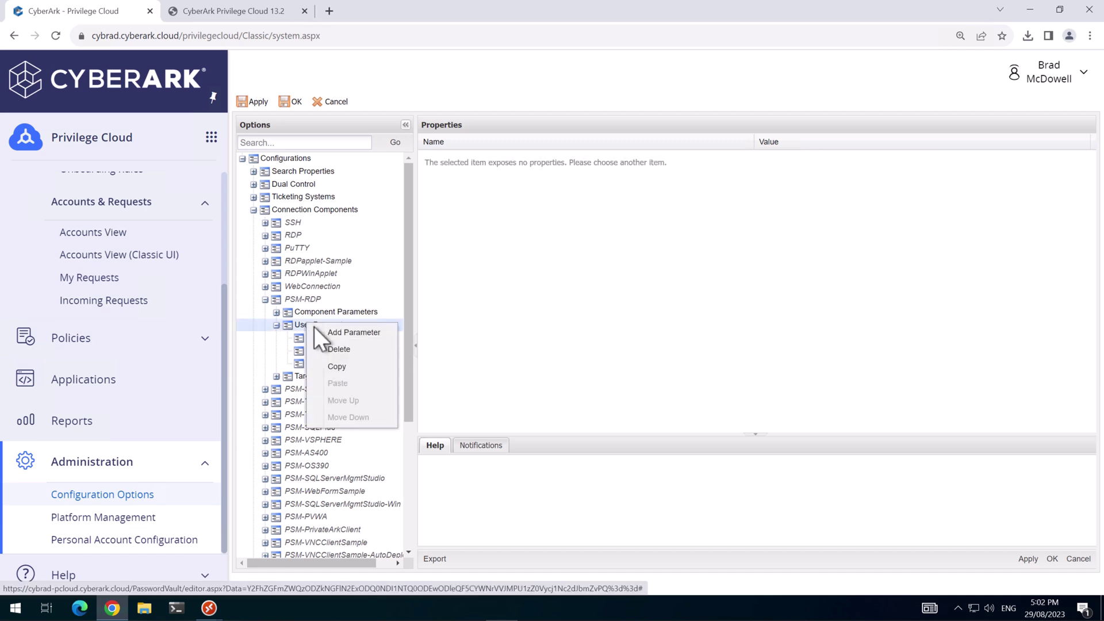
left_click(342, 342)
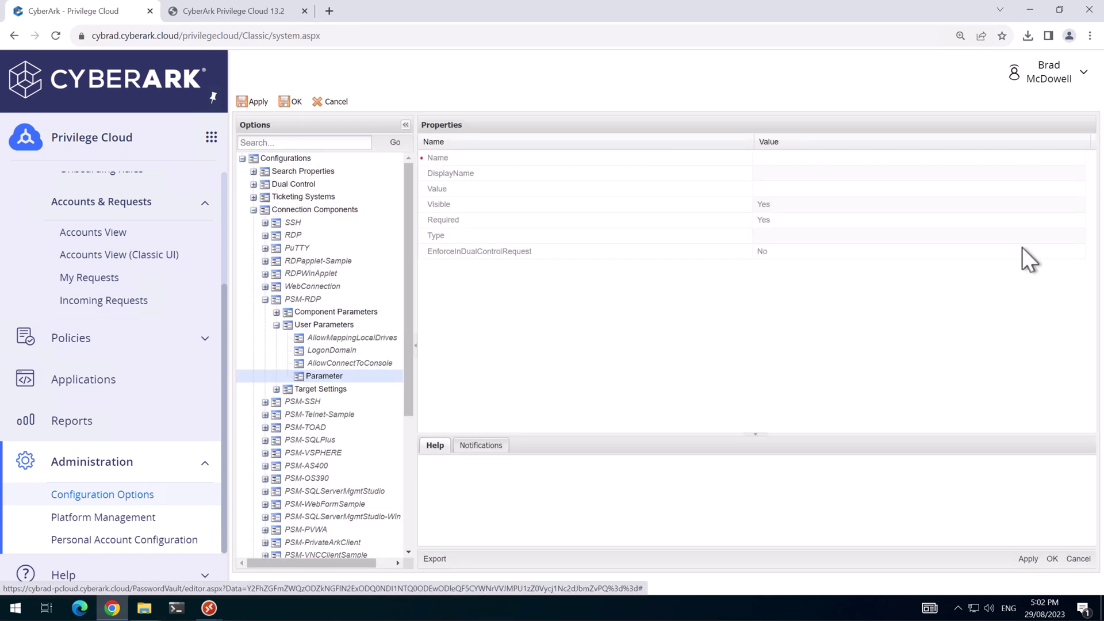
Name the parameter AllowSelectHTML5 with display name 'In Browser', value Yes, and set its type.
left_click(786, 159)
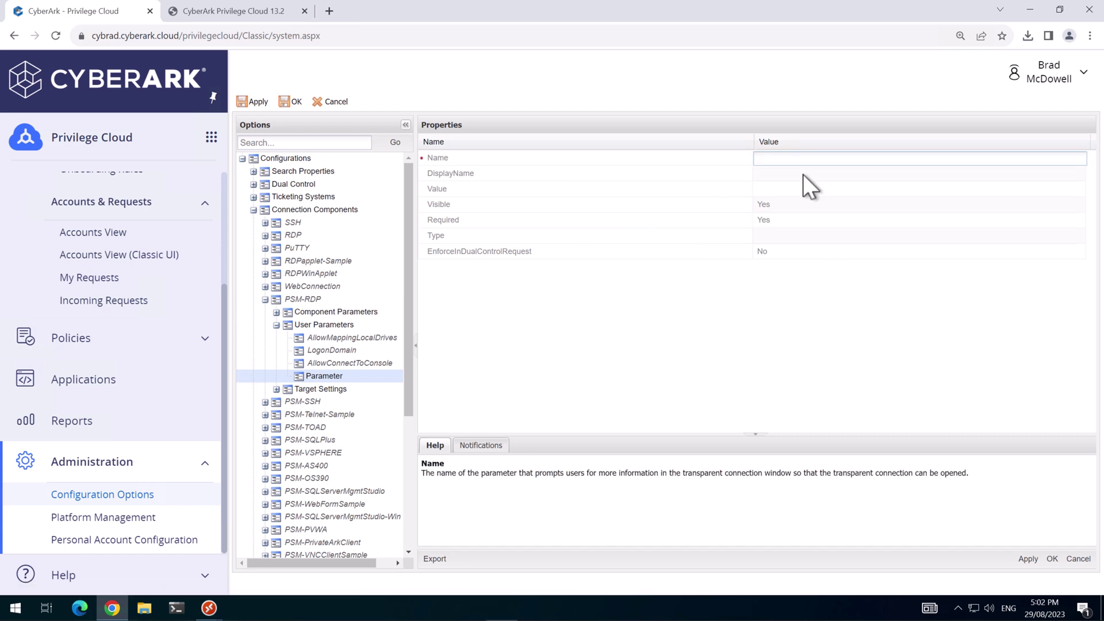
type("AllowSelectHTML5")
left_click(788, 175)
type("In Browser")
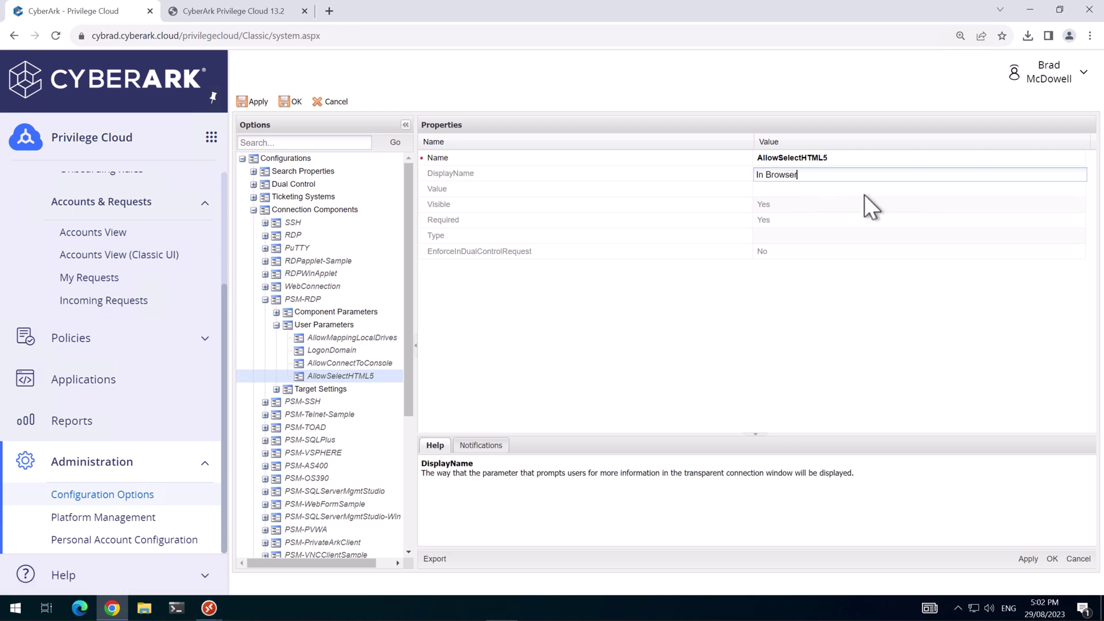
key("Return")
left_click(863, 191)
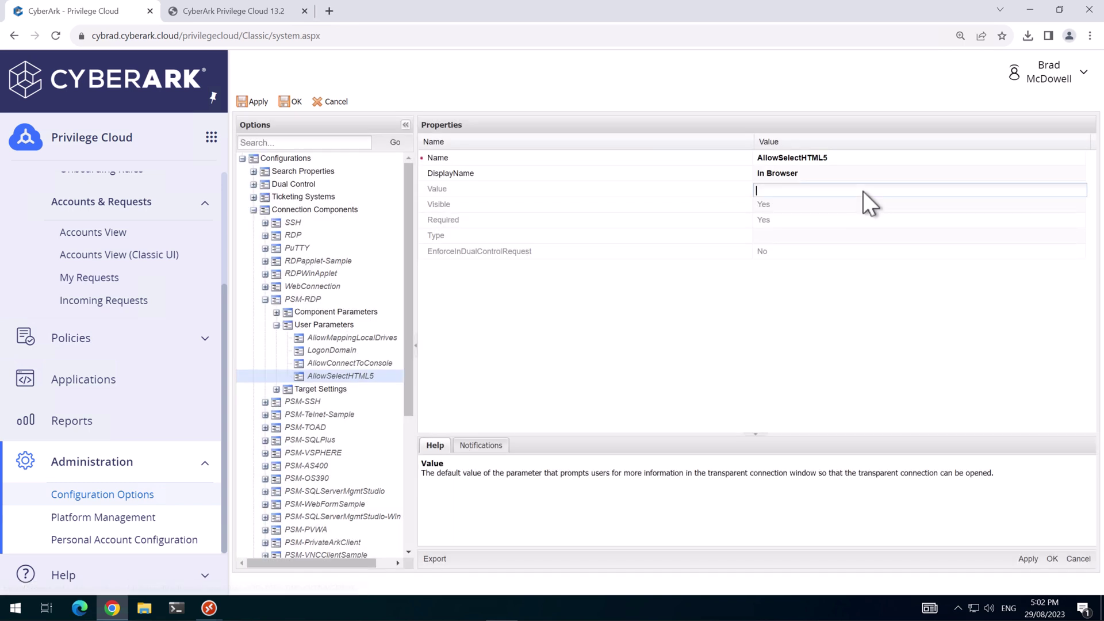
type("Yes")
left_click(811, 238)
key("ctrl+v")
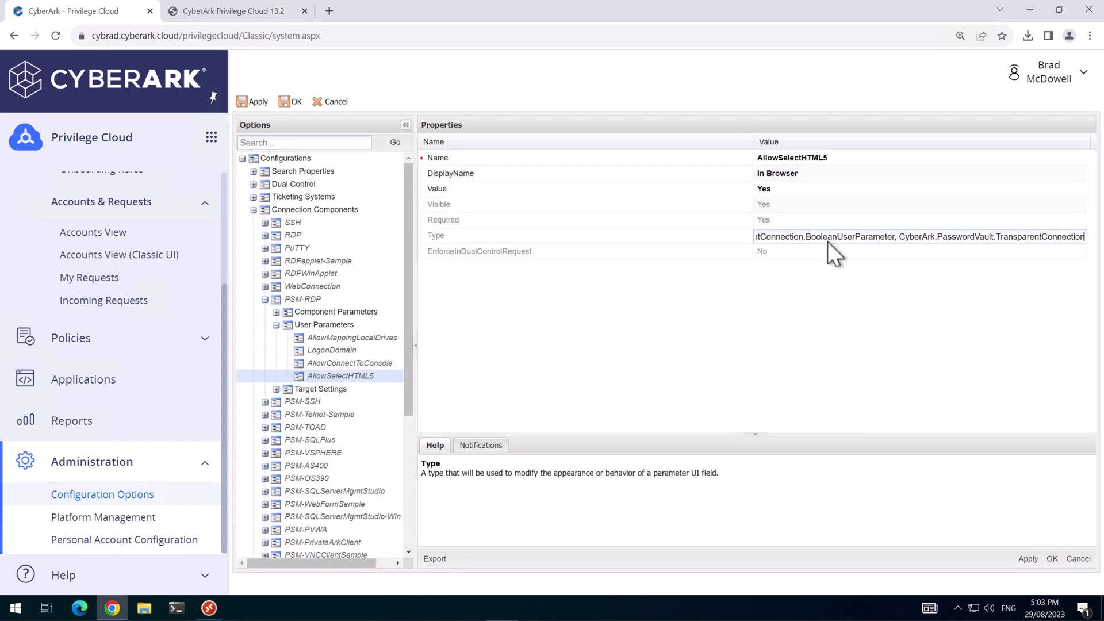
left_click(906, 320)
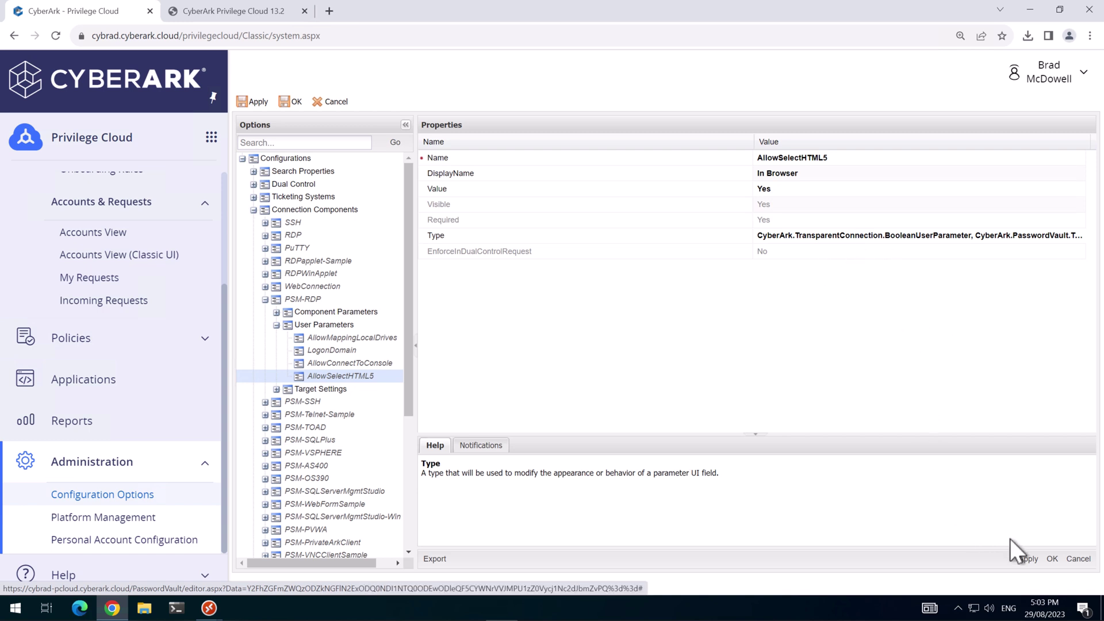
Apply the parameter change and acknowledge the success confirmation.
left_click(1023, 558)
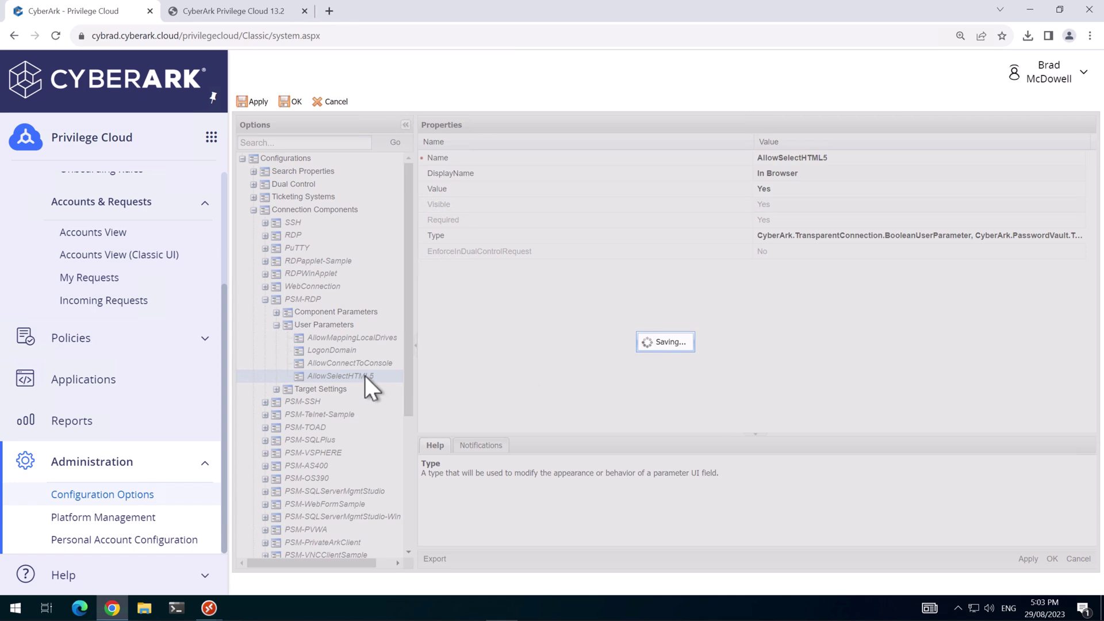
key("Return")
scroll(353, 340, "down", 4)
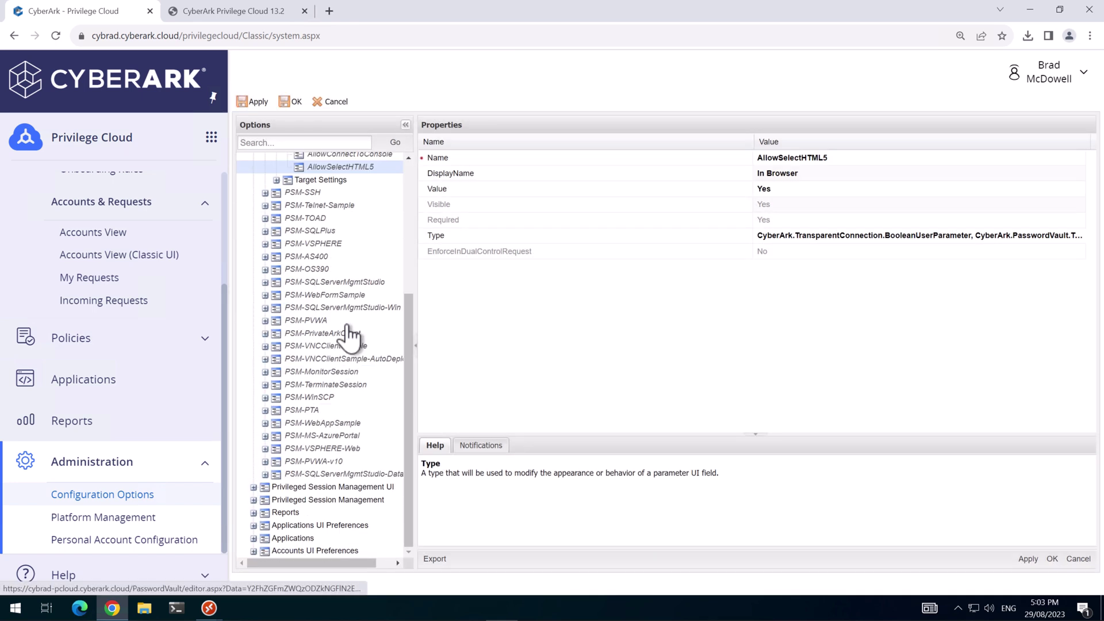
Inspect PSMServer_CON1 and PSMServer_CON2 connection addresses under Privileged Session Management > Configured PSM Servers.
left_click(253, 499)
scroll(275, 509, "down", 1)
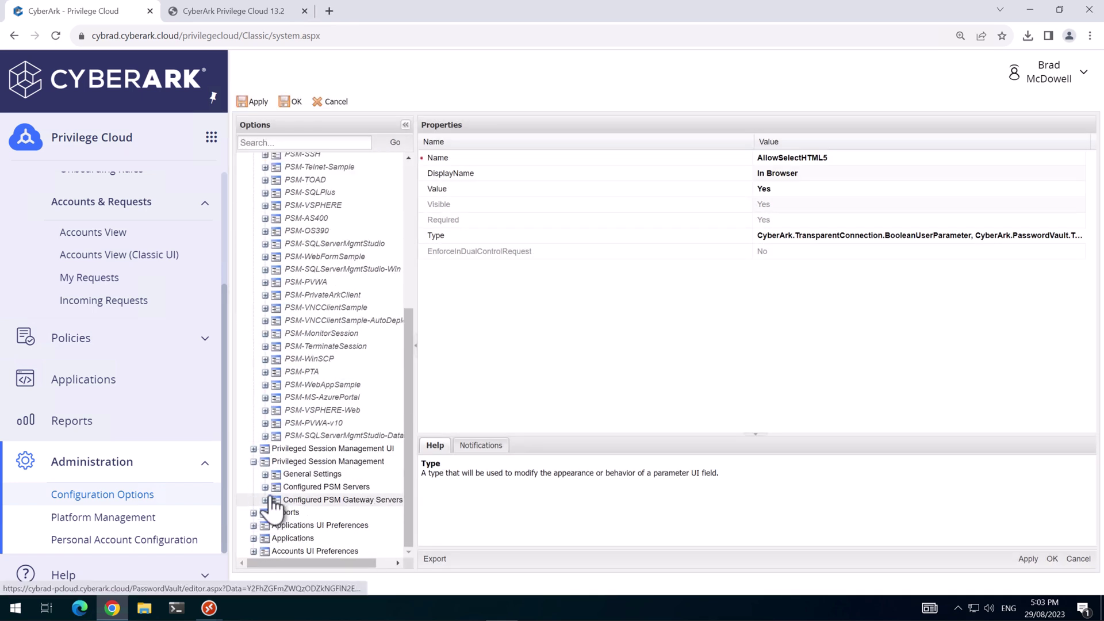
left_click(265, 487)
left_click(276, 499)
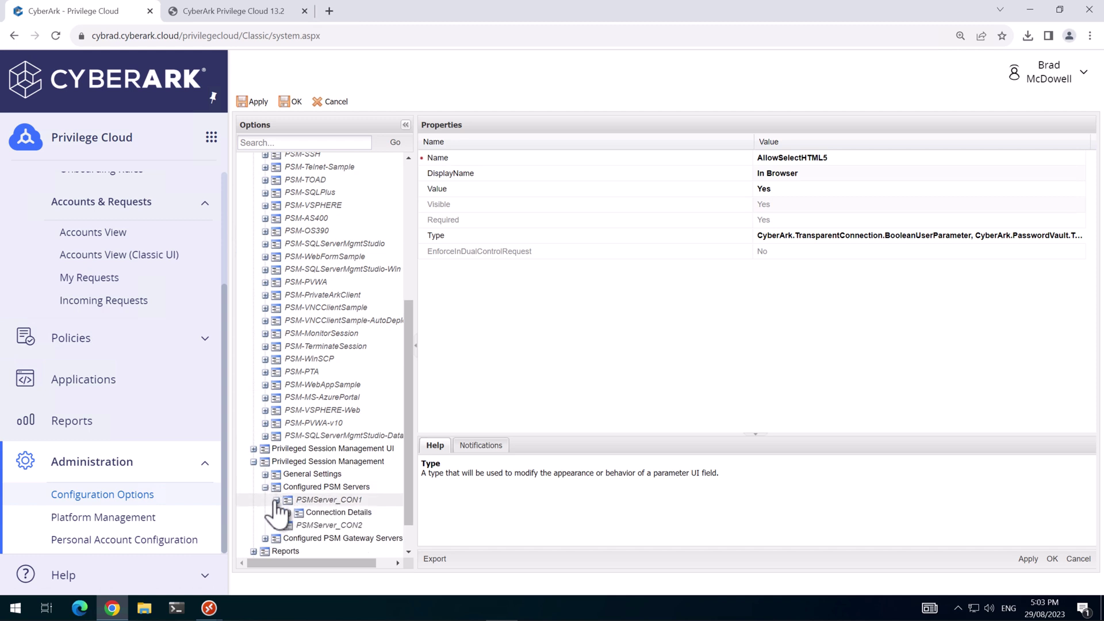
left_click(276, 525)
scroll(285, 496, "down", 1)
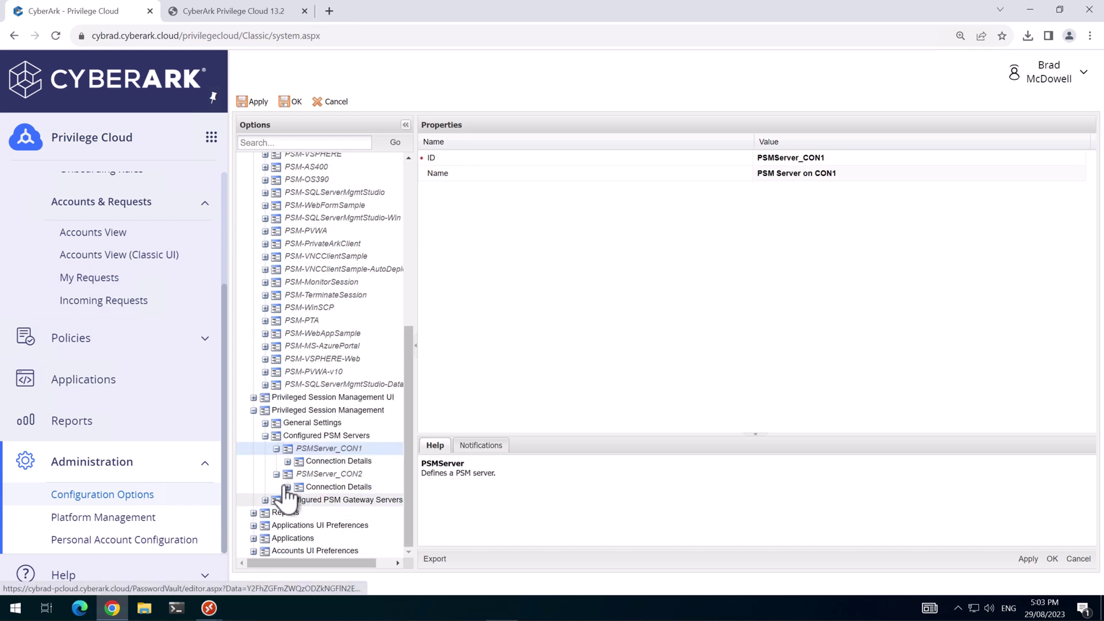
left_click(288, 461)
left_click(288, 512)
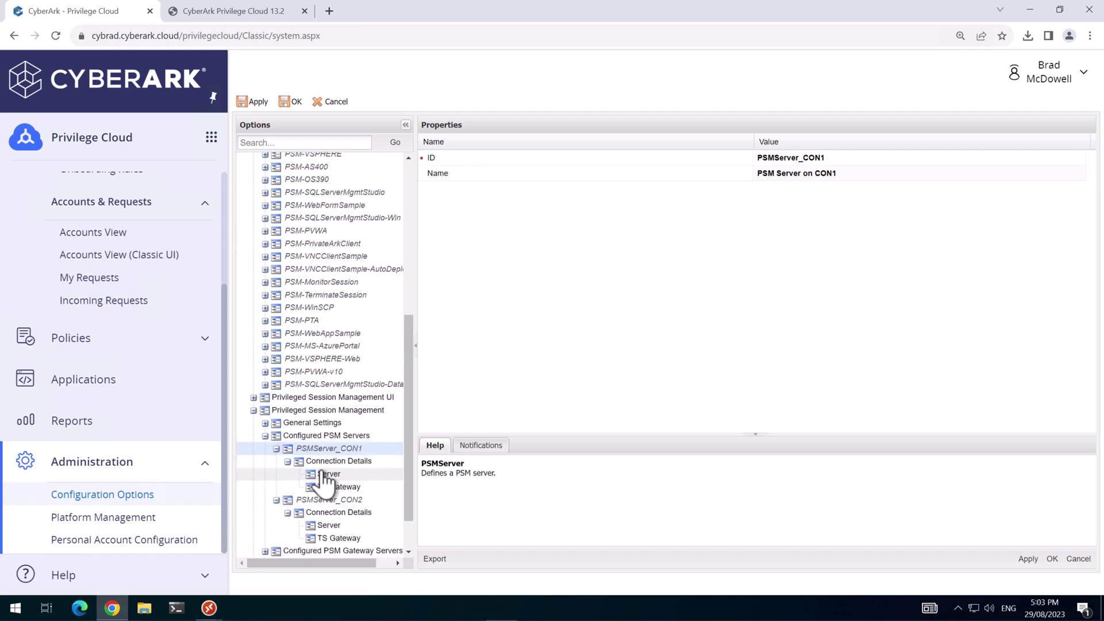
left_click(325, 475)
scroll(325, 477, "down", 1)
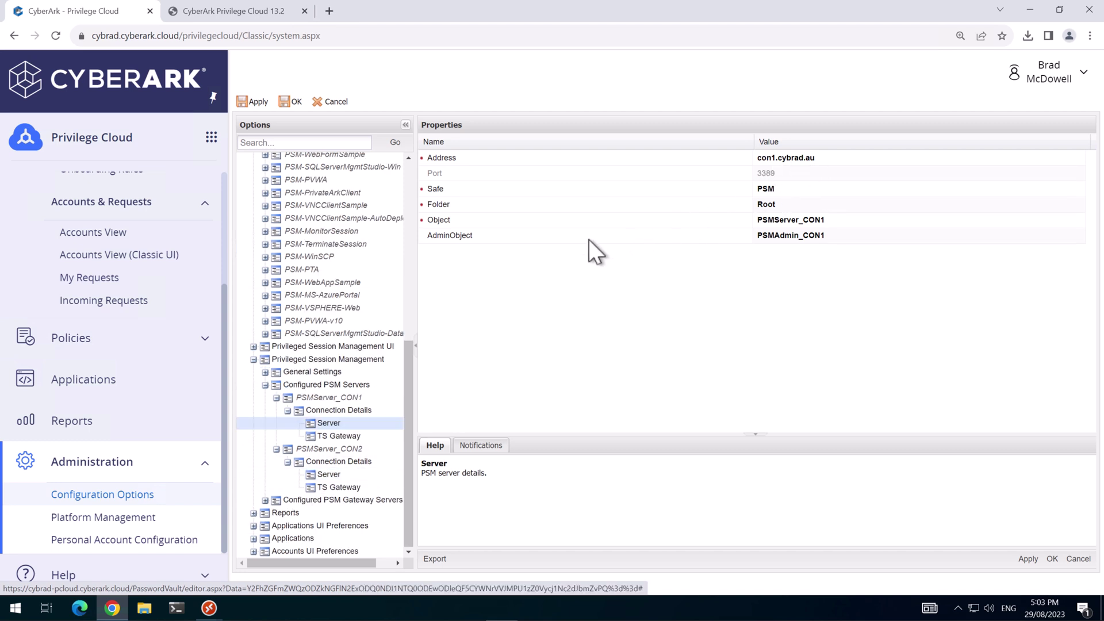
left_click(328, 474)
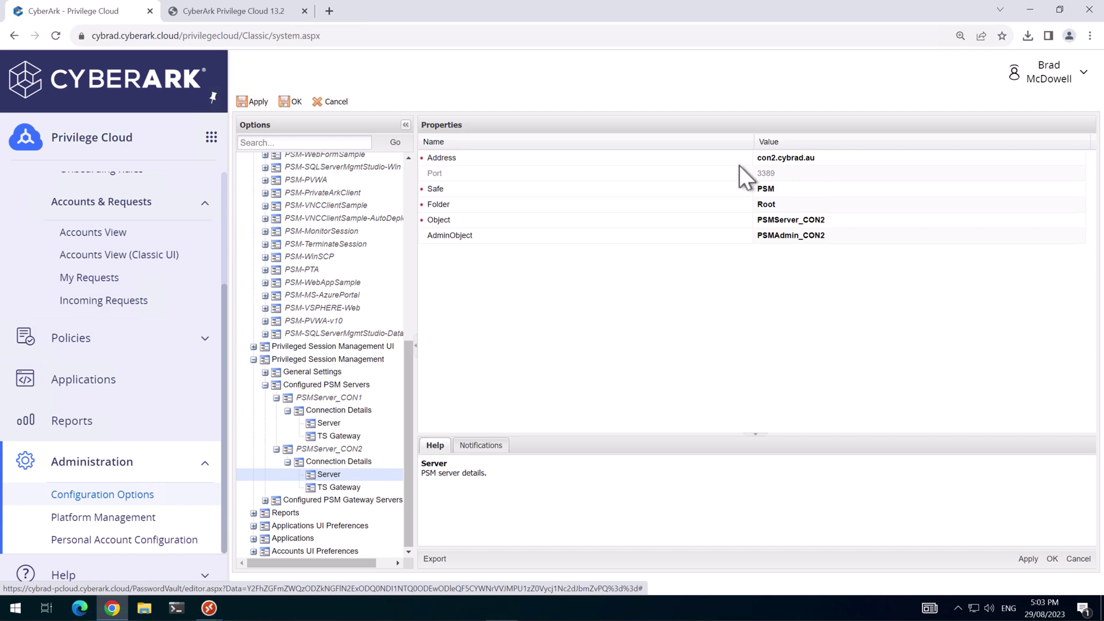
left_click(325, 410)
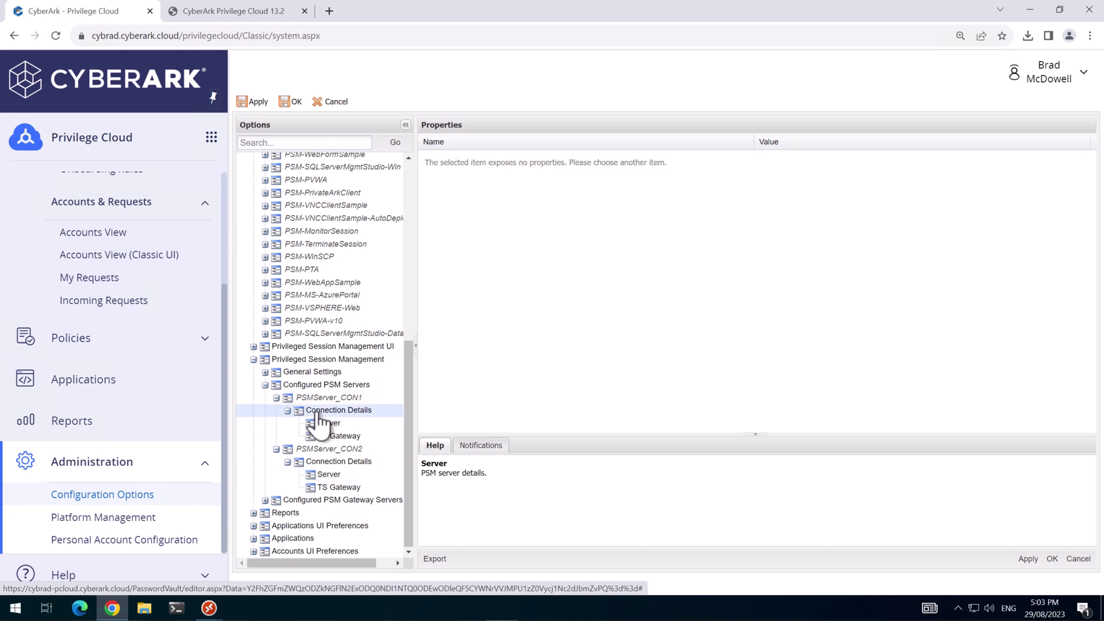
left_click(265, 372)
left_click(265, 371)
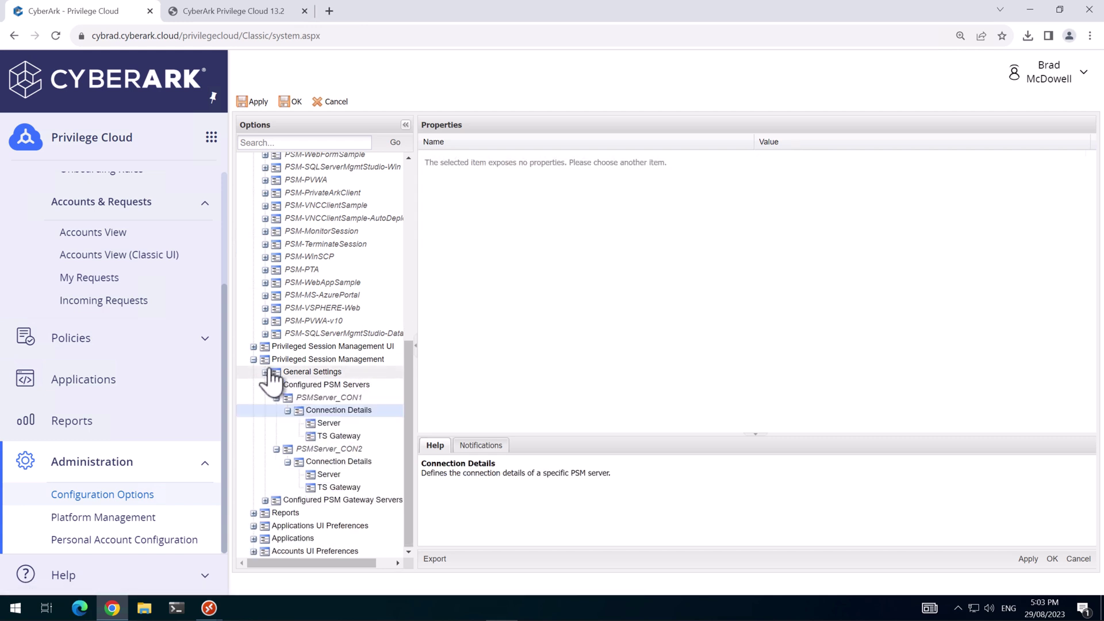
Copy the PSM gateway server's webaccess address on port 443 from its Connection Details.
left_click(265, 500)
left_click(276, 513)
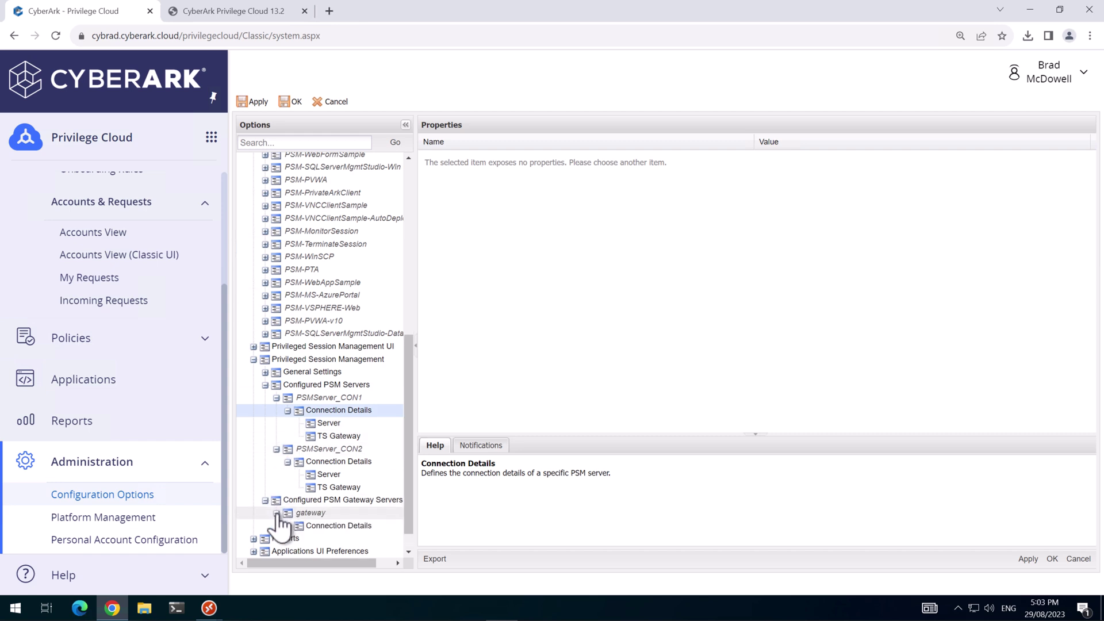
left_click(308, 526)
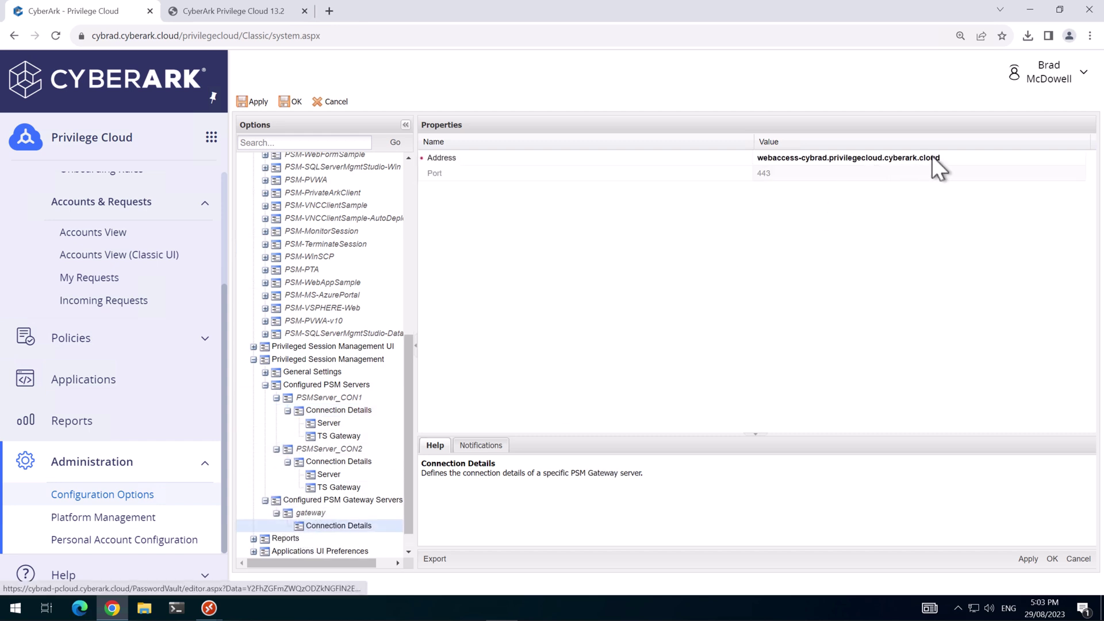
left_click(957, 157)
key("ctrl+c")
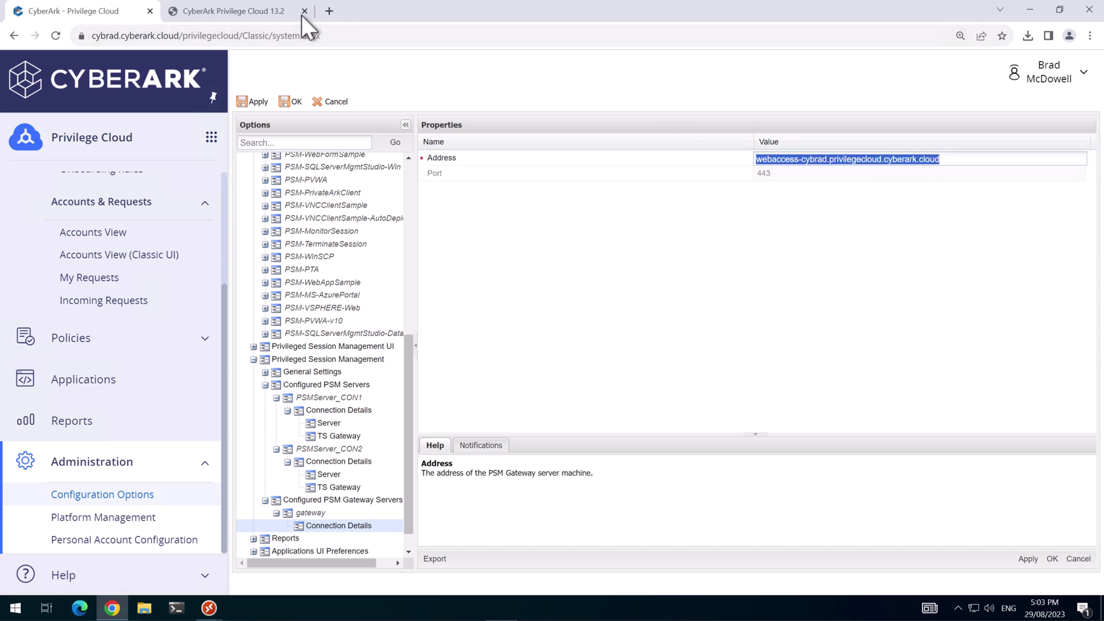
left_click(328, 11)
Load webaccess-cybrad.privilegecloud.cyberark.cloud, which shows a Tomcat 404, then return to the Privilege Cloud tab.
left_click(325, 36)
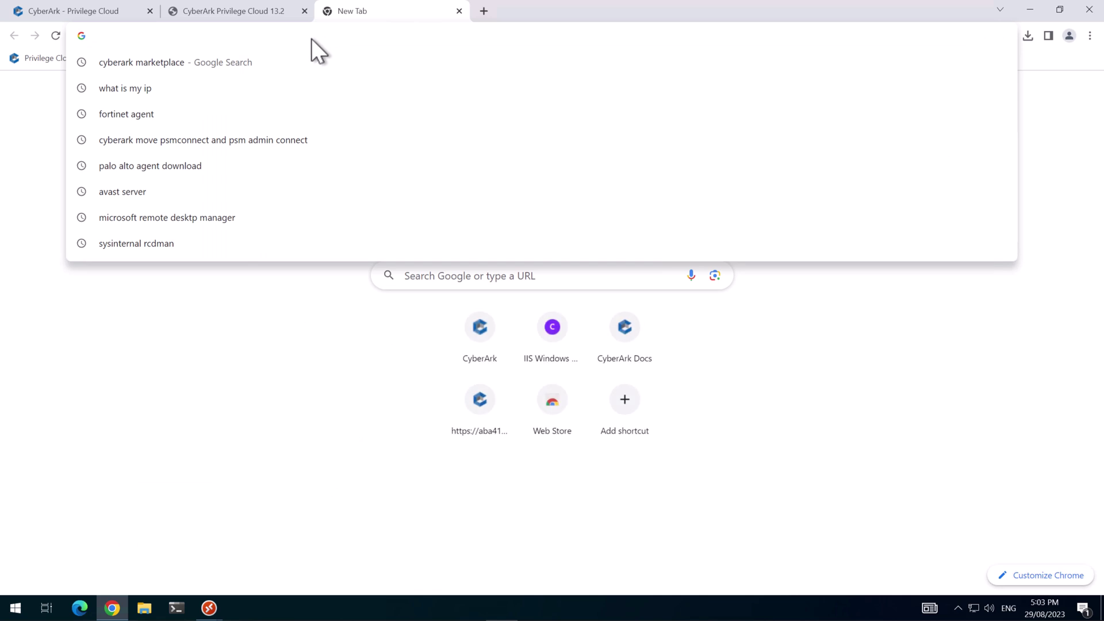
key("ctrl+v")
key("Return")
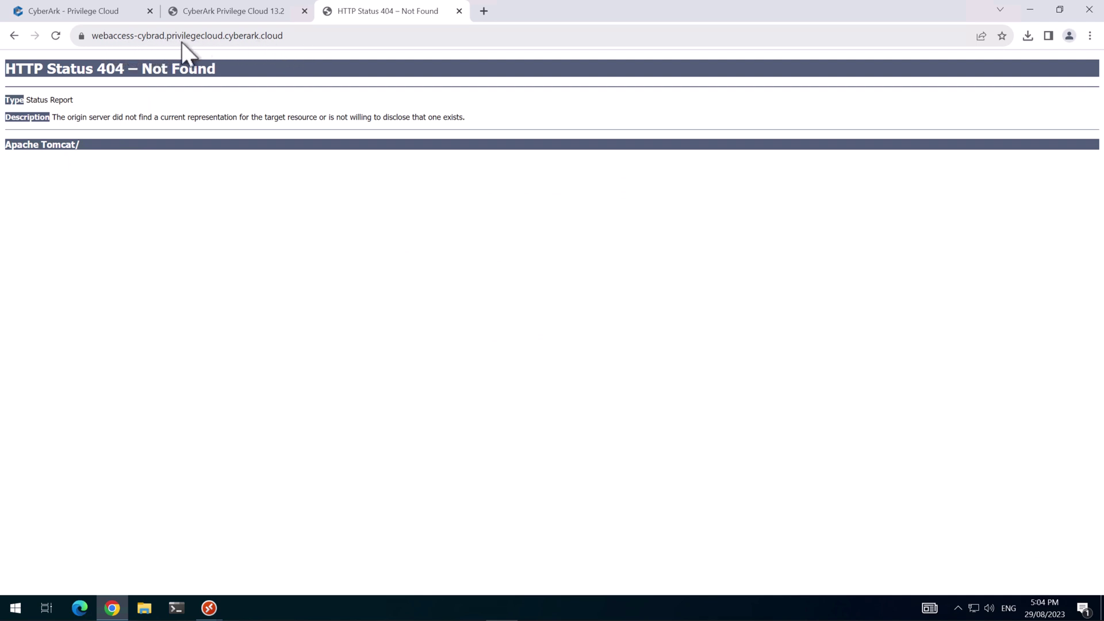
left_click(102, 11)
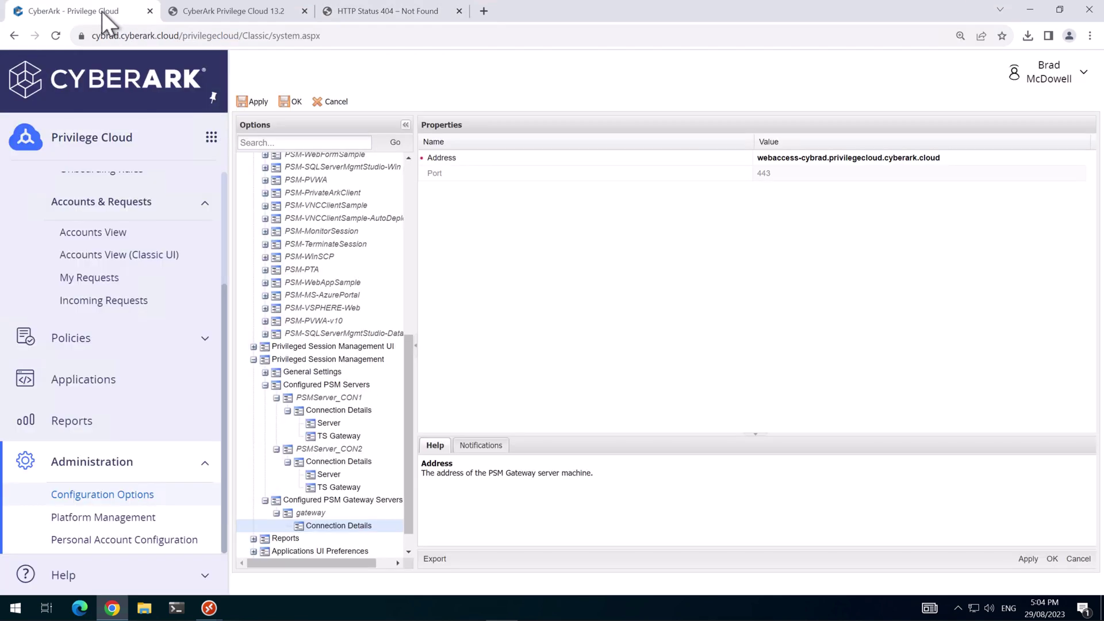
Add a PSM Gateway with ID 'gateway' to PSMServer_CON1's Connection Details and apply.
left_click(332, 411)
right_click(331, 412)
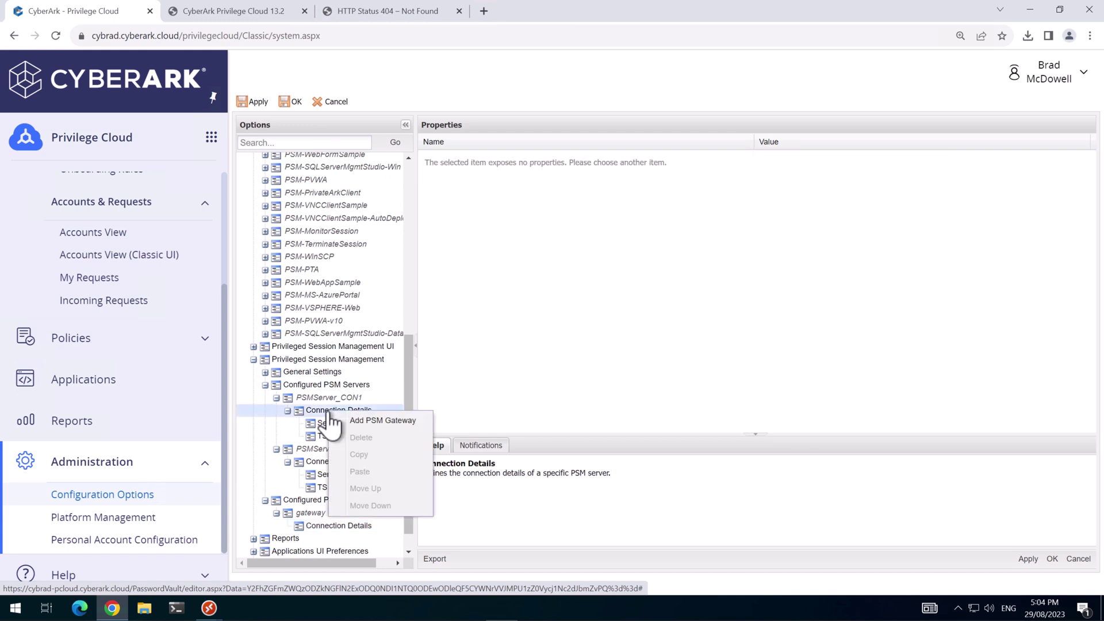
left_click(365, 422)
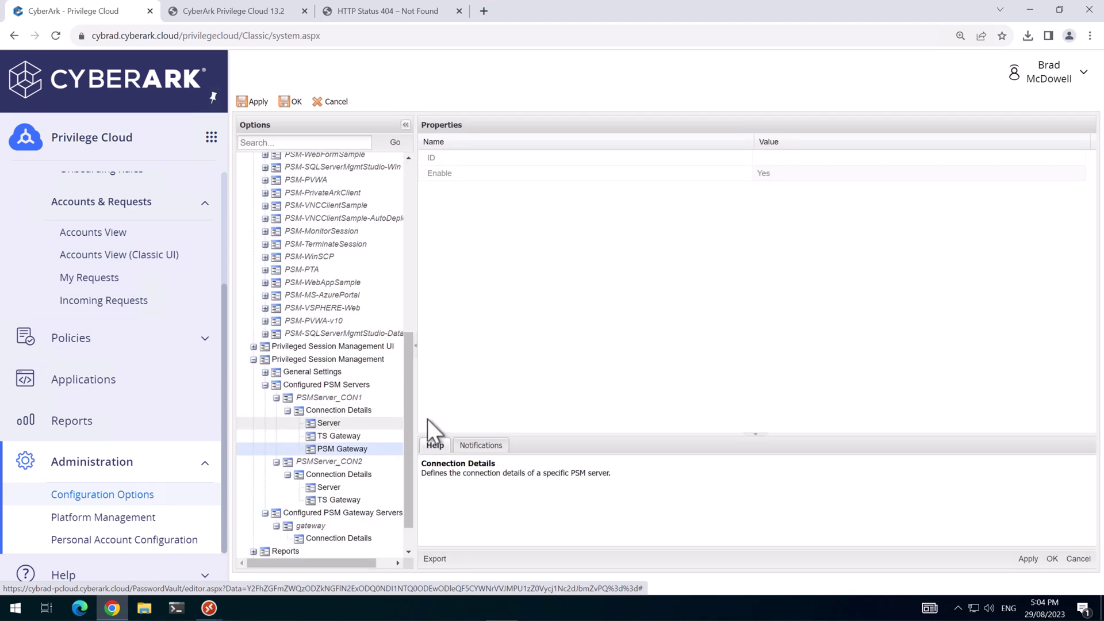
left_click(789, 160)
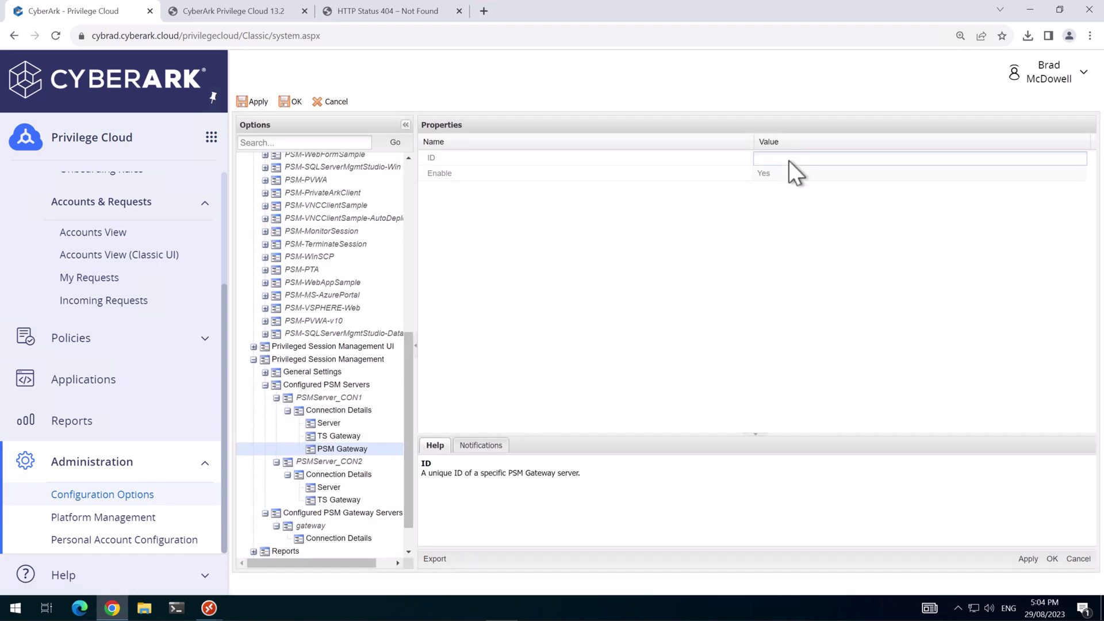
type("gateway")
left_click(1026, 558)
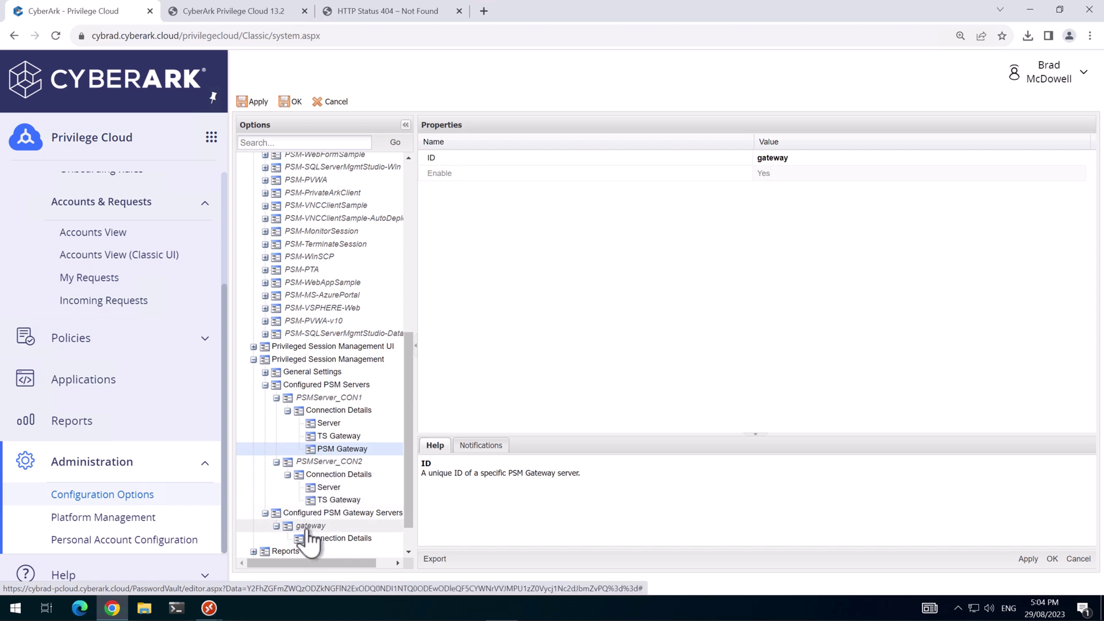
Add a PSM Gateway with ID 'gateway' to PSMServer_CON2's Connection Details and save.
left_click(328, 479)
right_click(336, 479)
left_click(354, 484)
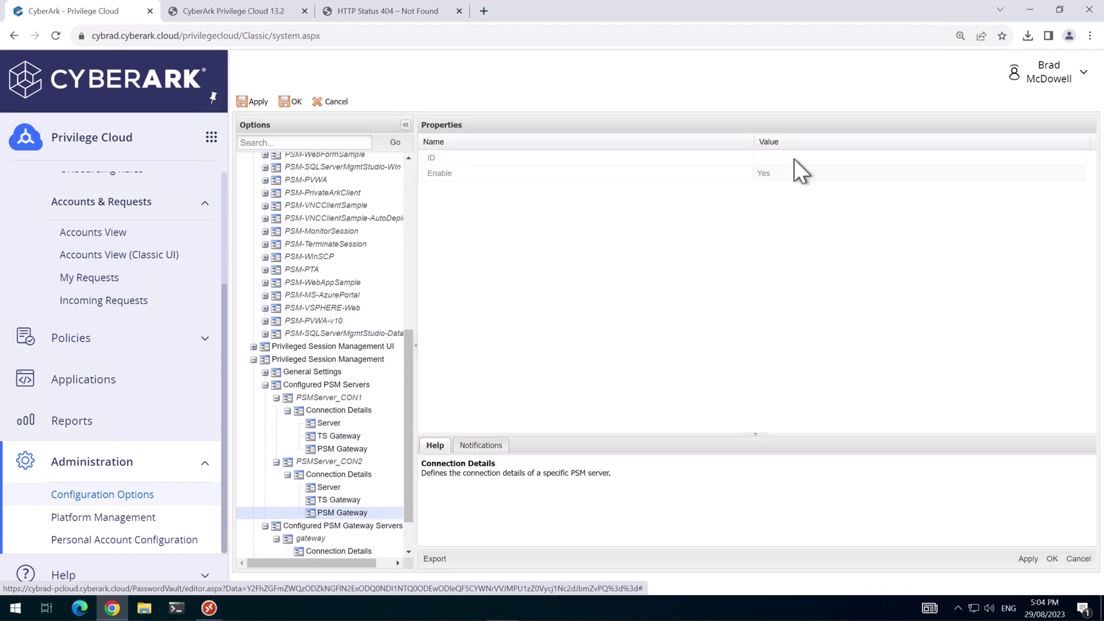
left_click(794, 159)
type("gateway")
key("Return")
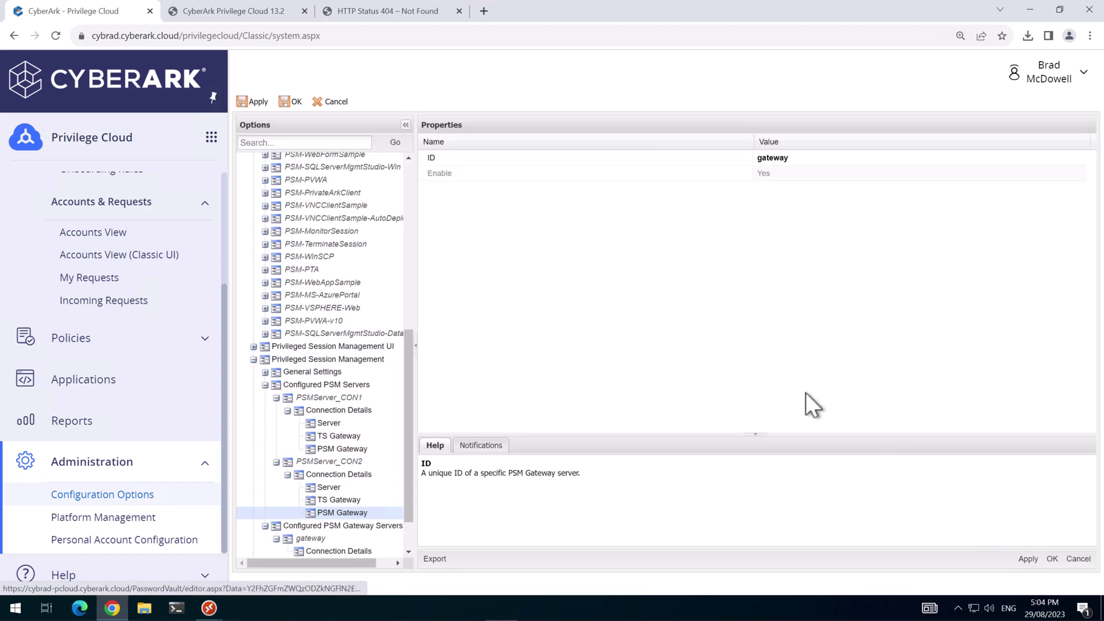
left_click(1027, 559)
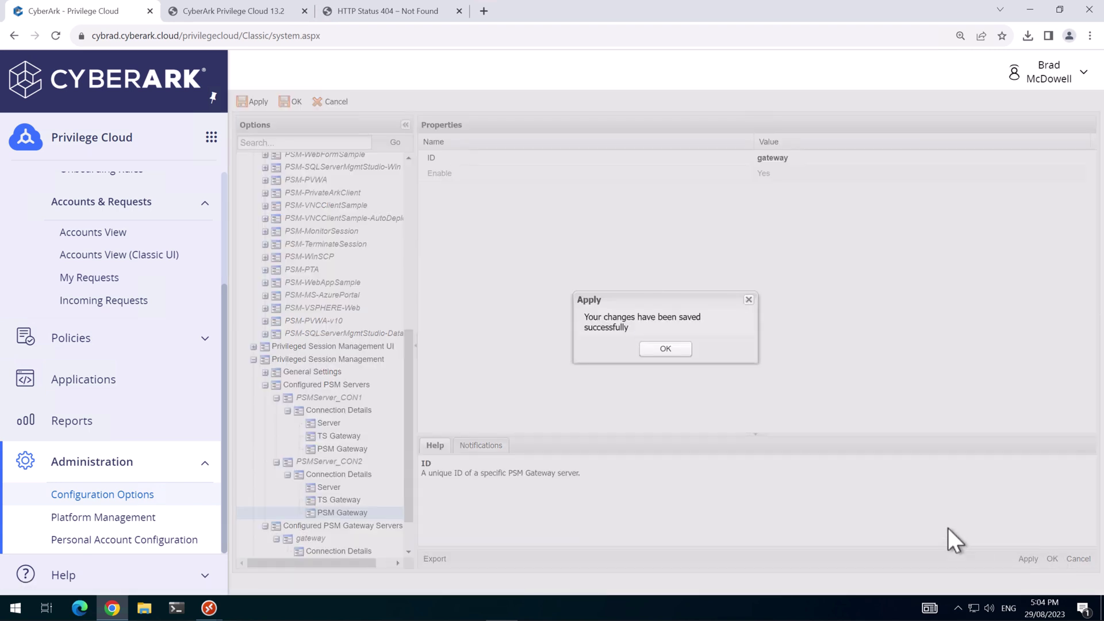
Duplicate the PSMServer_CON1 entry and rename the copy to PSMServer_LB.
left_click(665, 348)
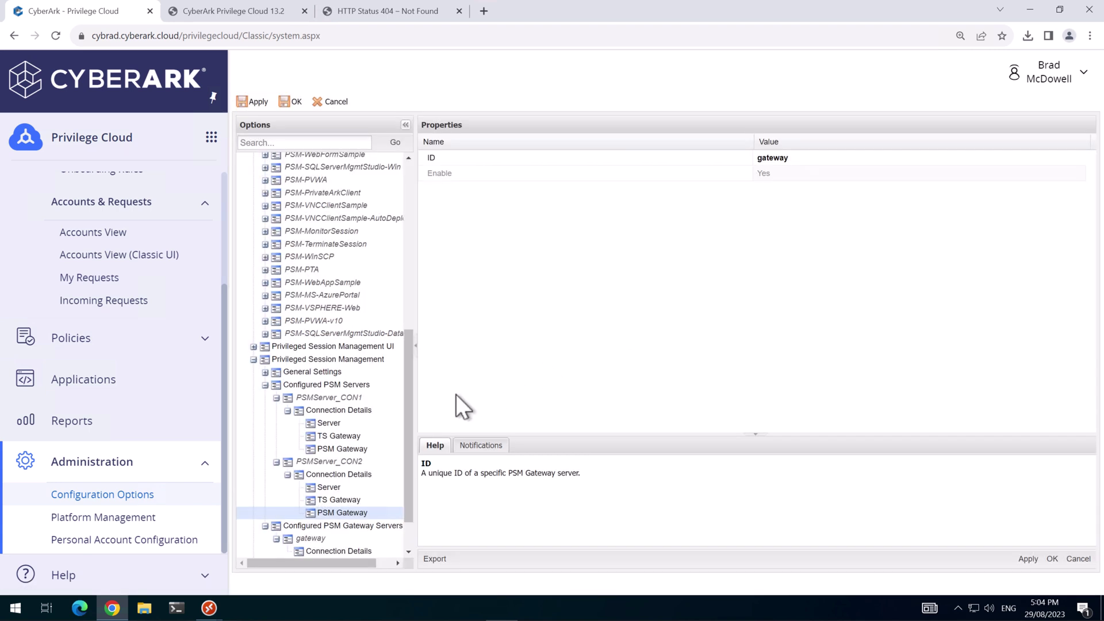
left_click(325, 397)
right_click(325, 400)
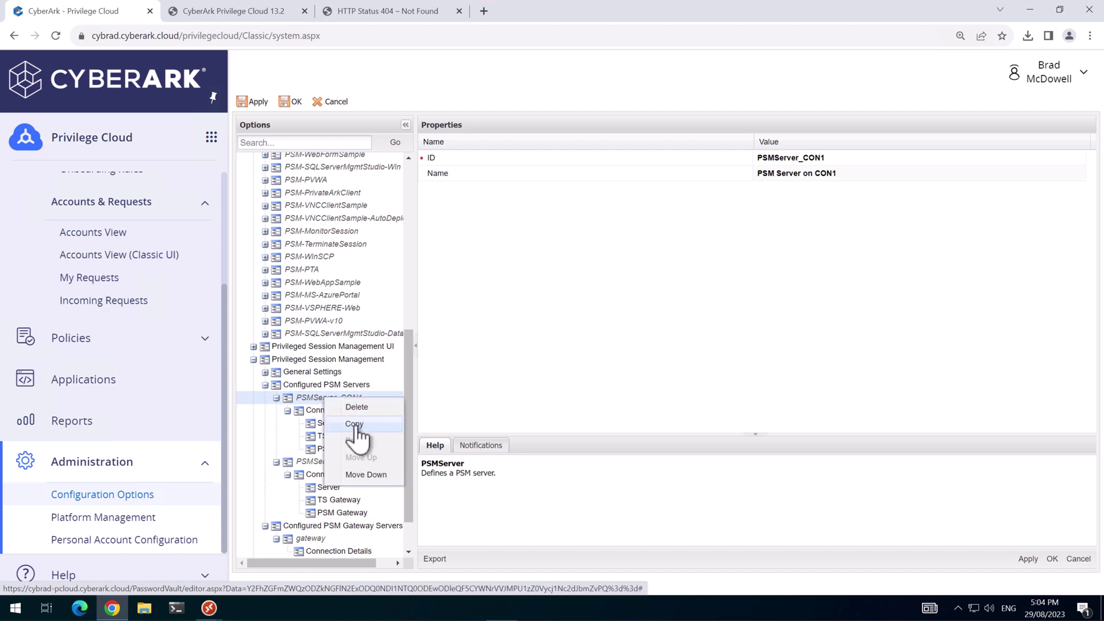
left_click(354, 426)
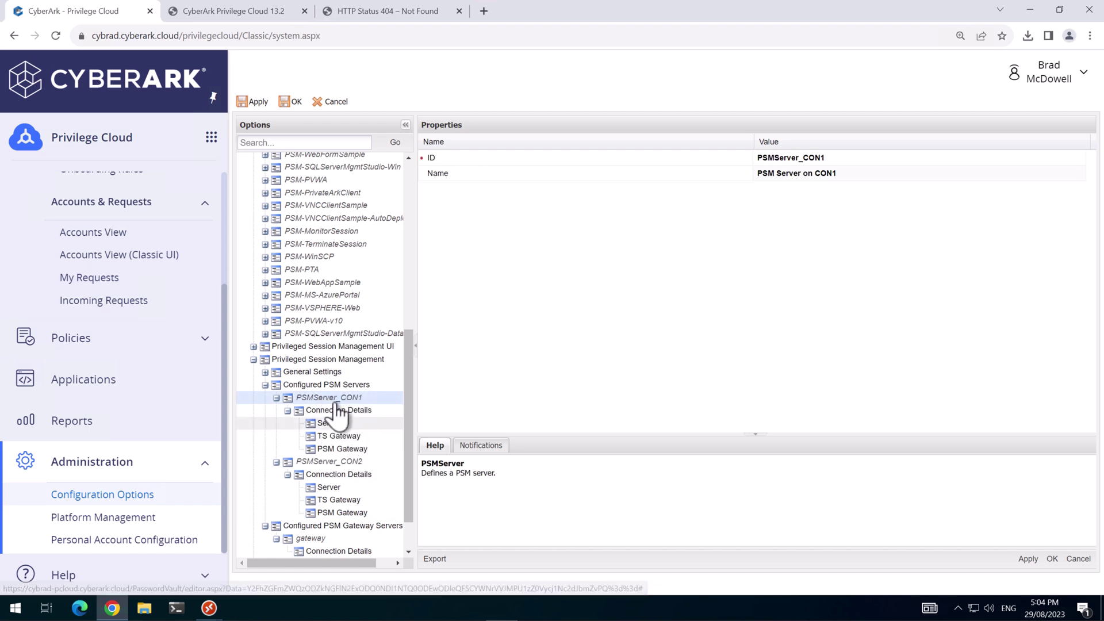
right_click(326, 385)
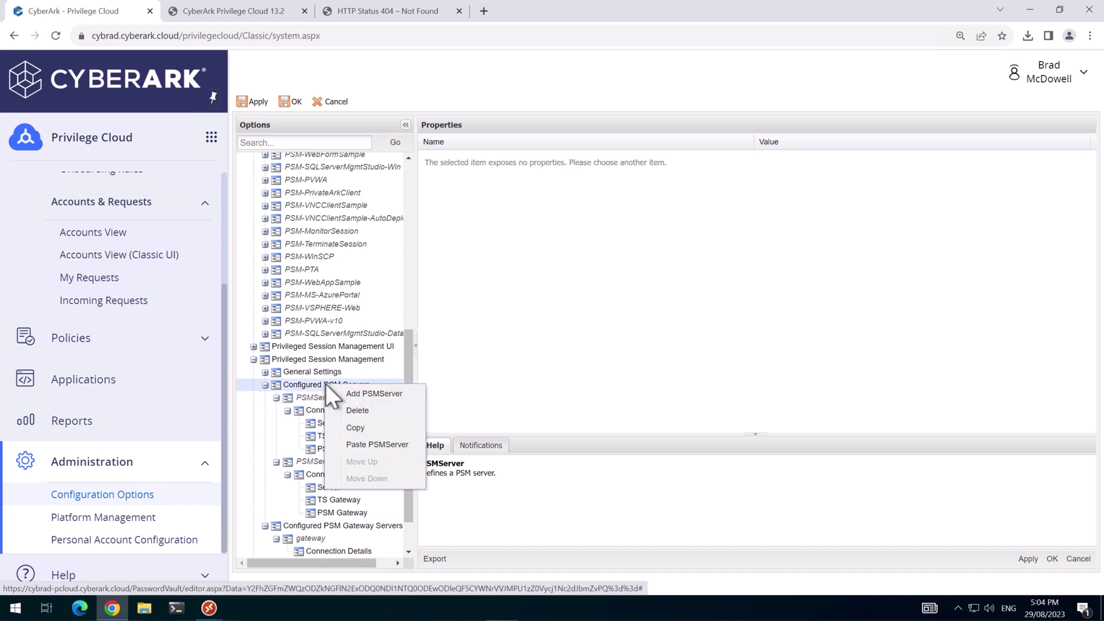
left_click(364, 444)
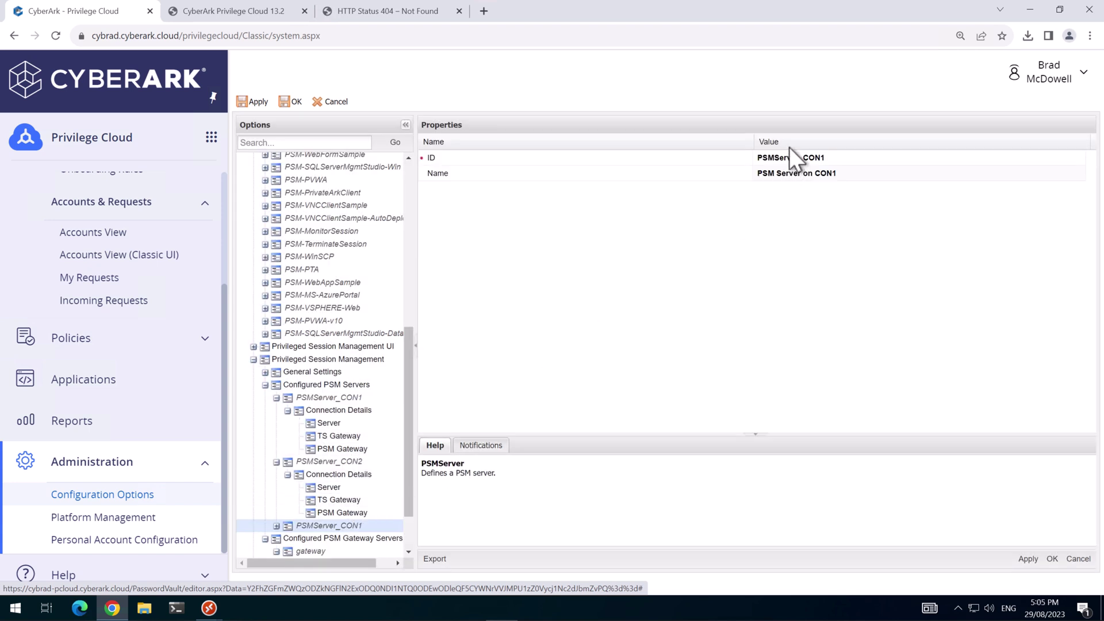
left_click(777, 158)
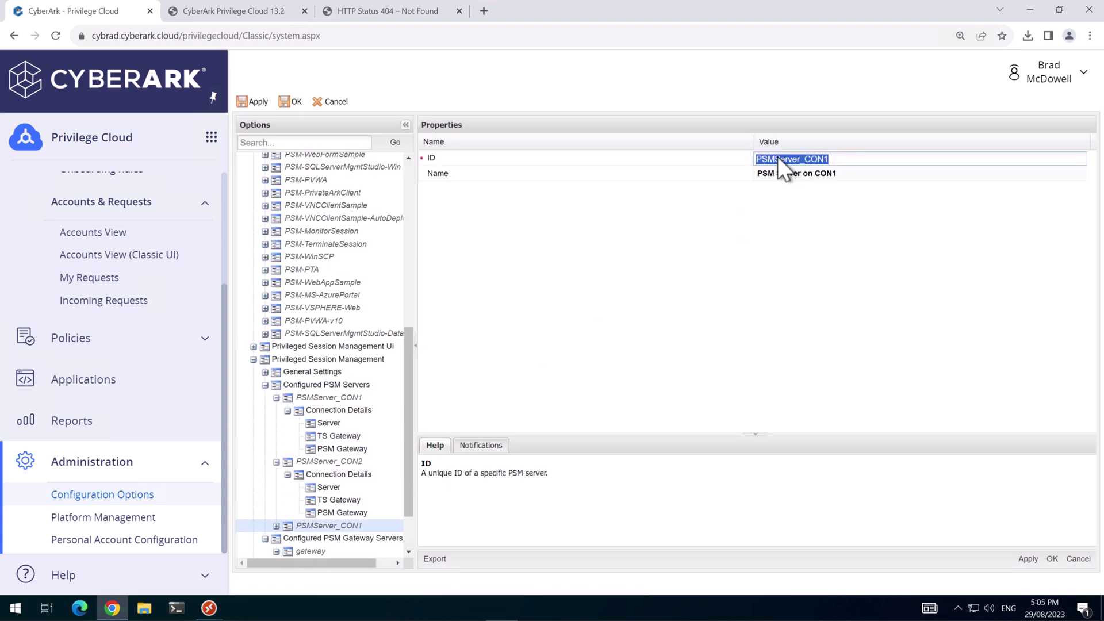
mouse_move(777, 156)
left_mouse_down()
mouse_move(867, 157)
mouse_move(806, 155)
mouse_move(864, 162)
mouse_move(781, 175)
left_mouse_up()
type("L")
type("Balancer")
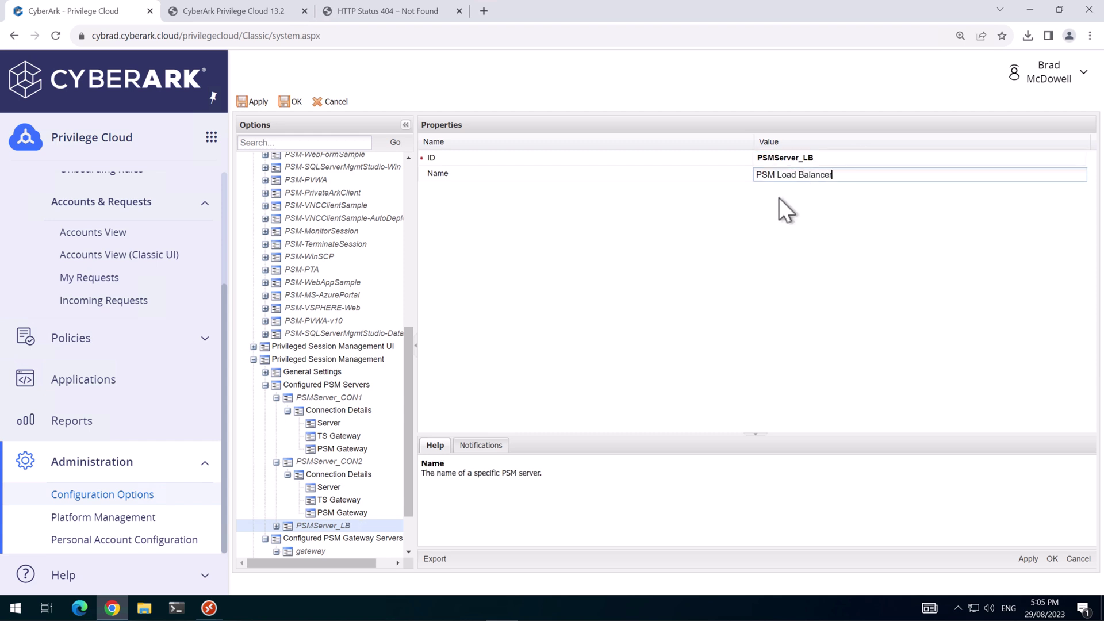
left_click(1023, 556)
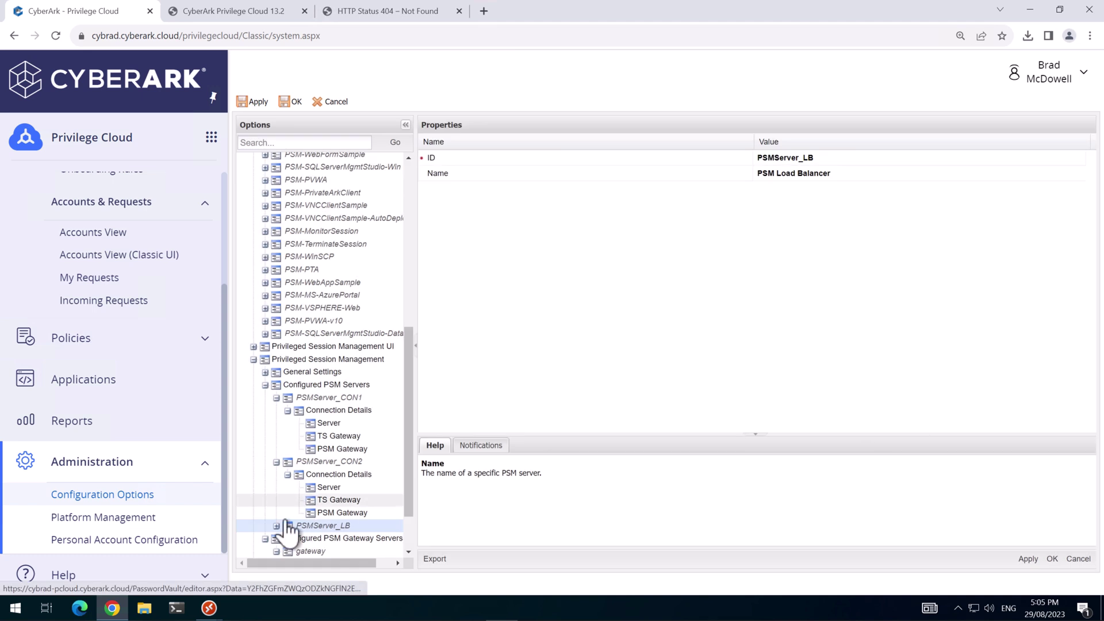
Change PSMServer_LB's server address from con1 to cyberarkpsm.cybrad.au and save the configuration.
left_click(276, 526)
left_click(287, 538)
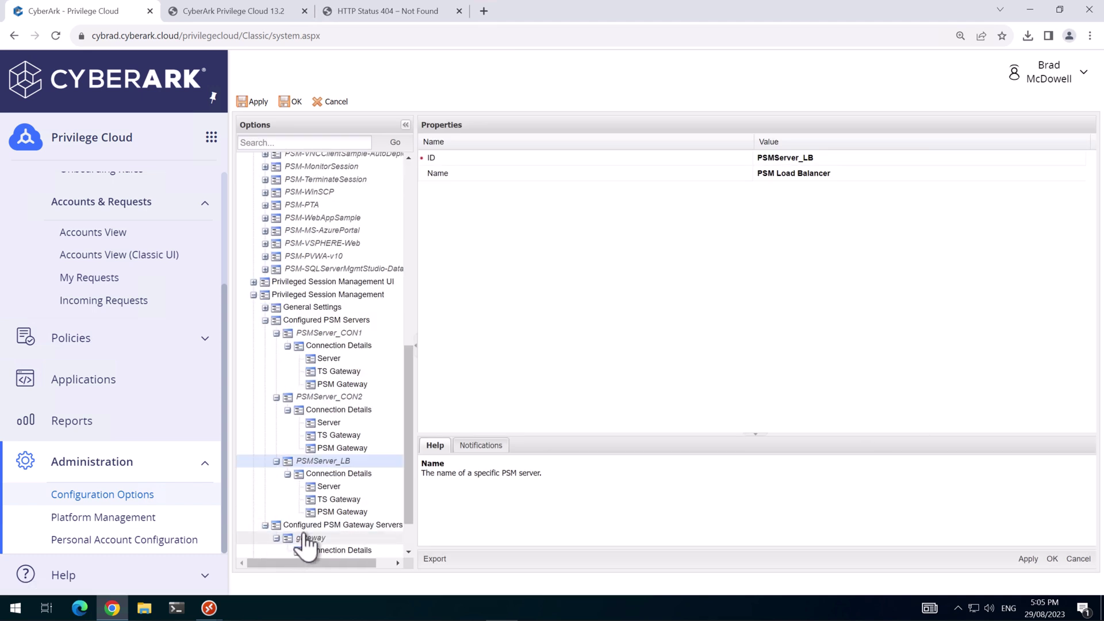
left_click(325, 487)
left_click(836, 159)
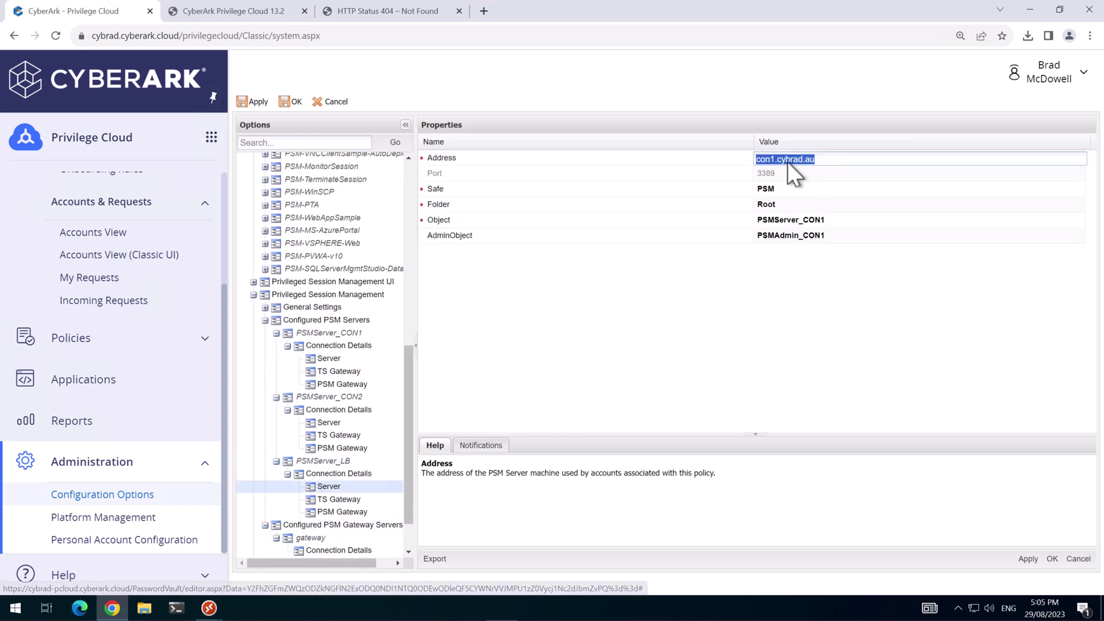
left_click(770, 160)
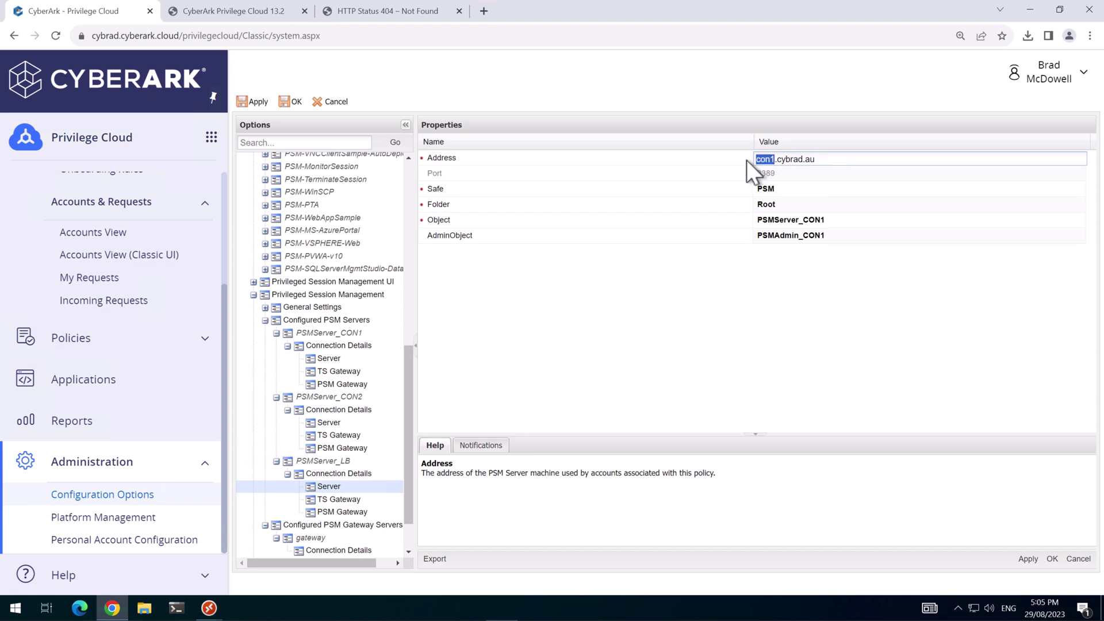
type("cyberarkpsm")
left_click(1029, 555)
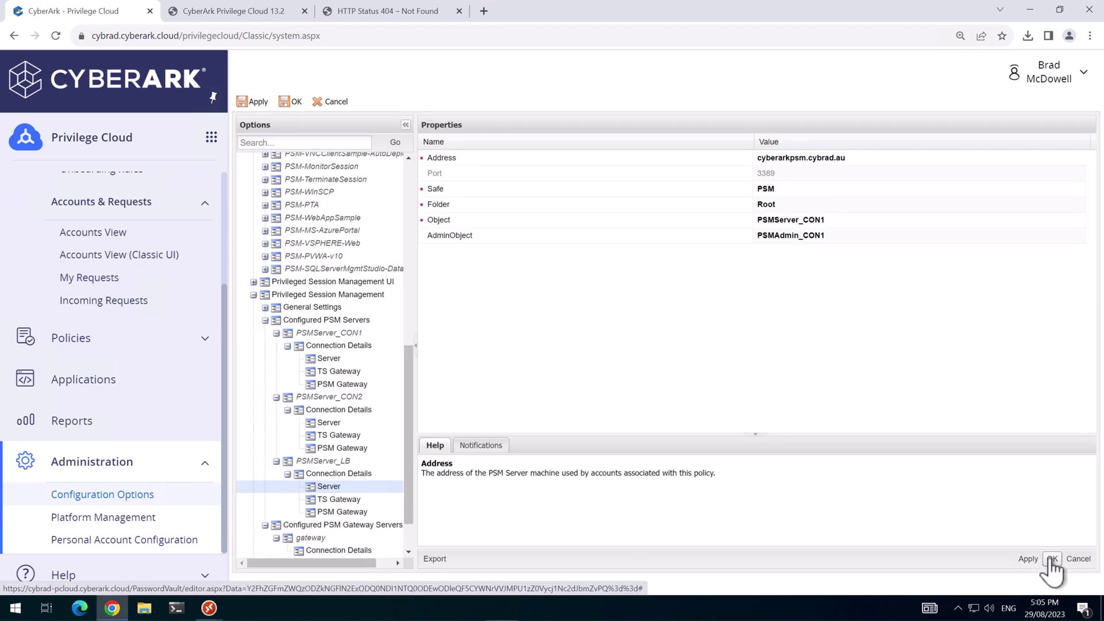
left_click(1052, 561)
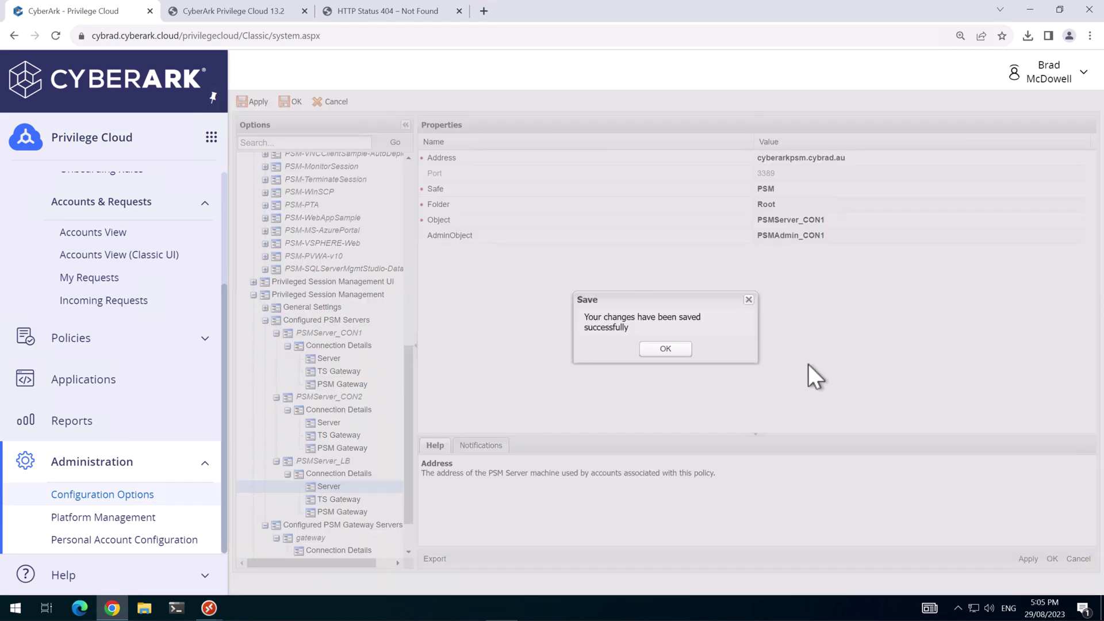
left_click(665, 349)
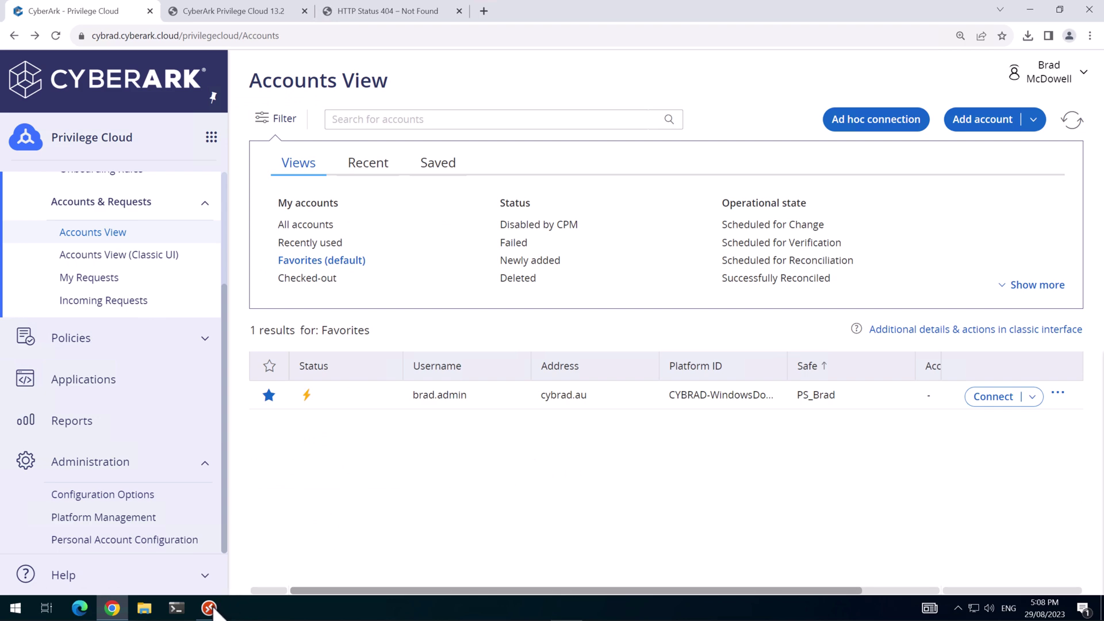
Restart the CyberArk Privileged Session Manager service on the CON1 server.
mouse_move(214, 610)
left_click(170, 523)
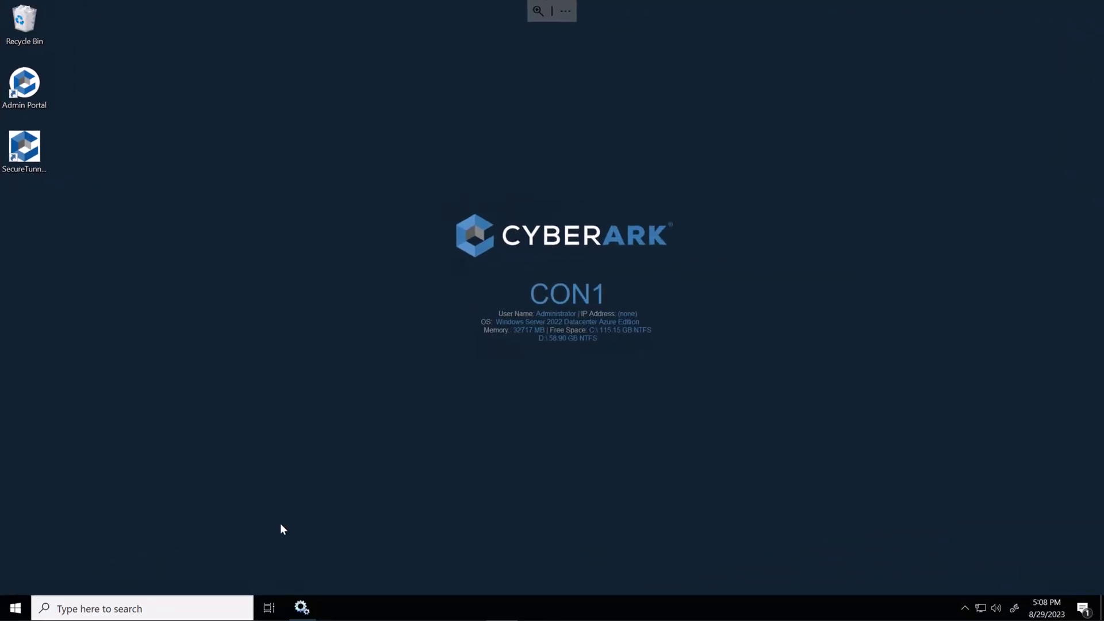
left_click(305, 608)
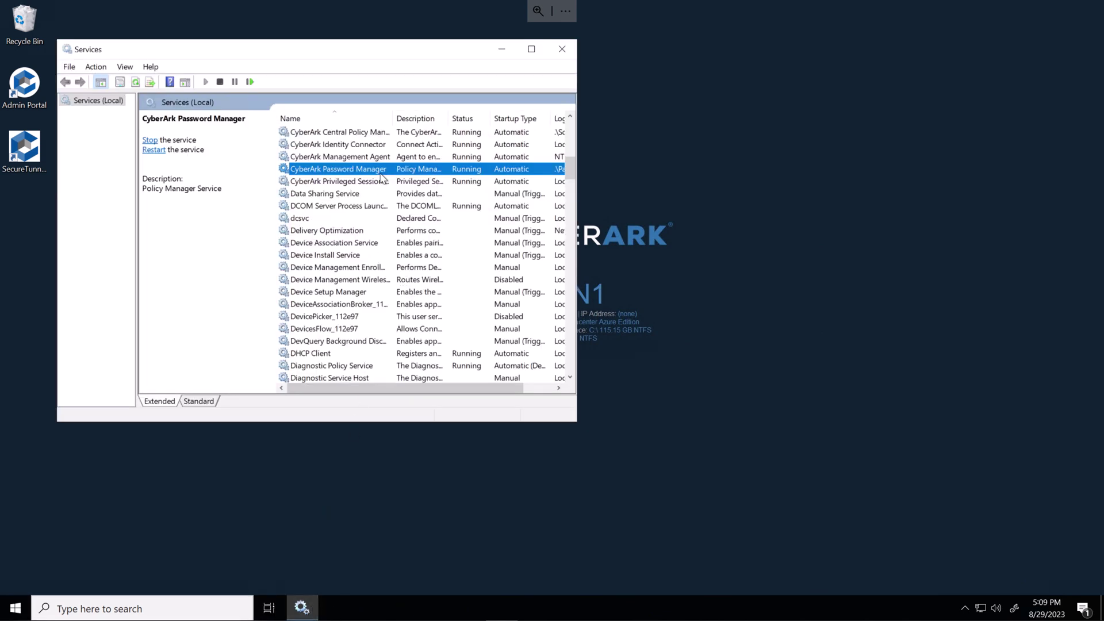
left_click(355, 182)
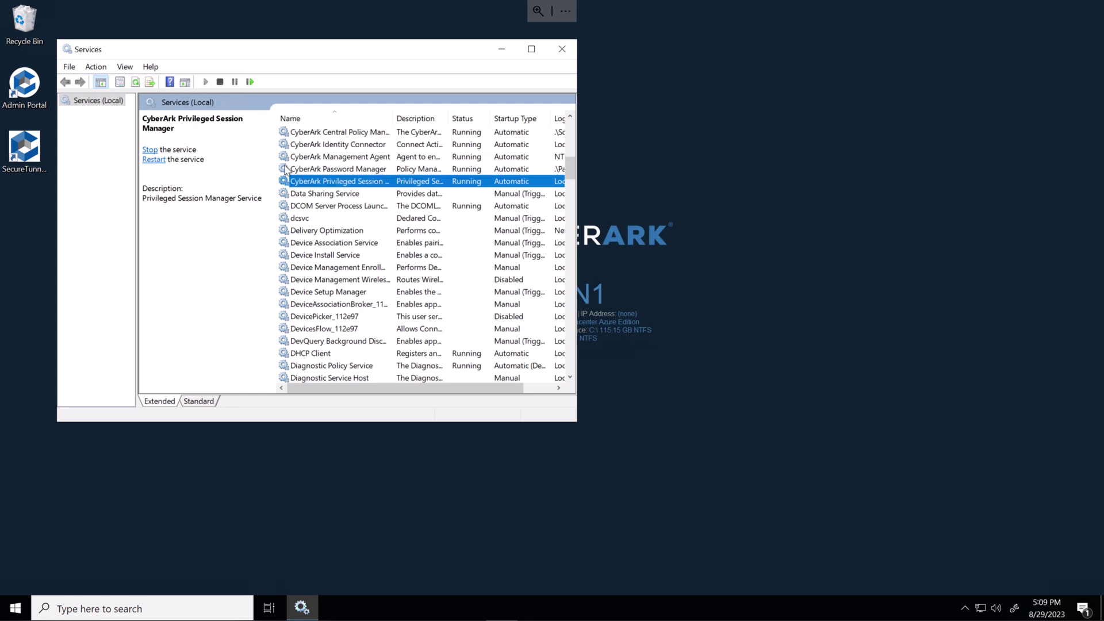
left_click(250, 82)
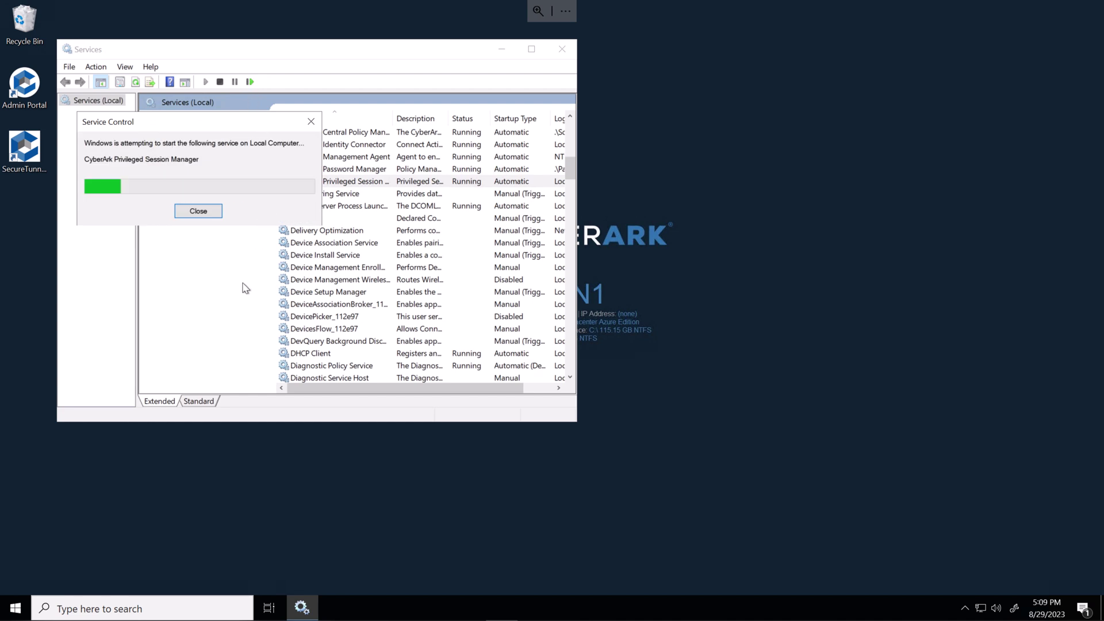
Restart the CyberArk Privileged Session Manager service on the CON2 server.
left_click(1025, 8)
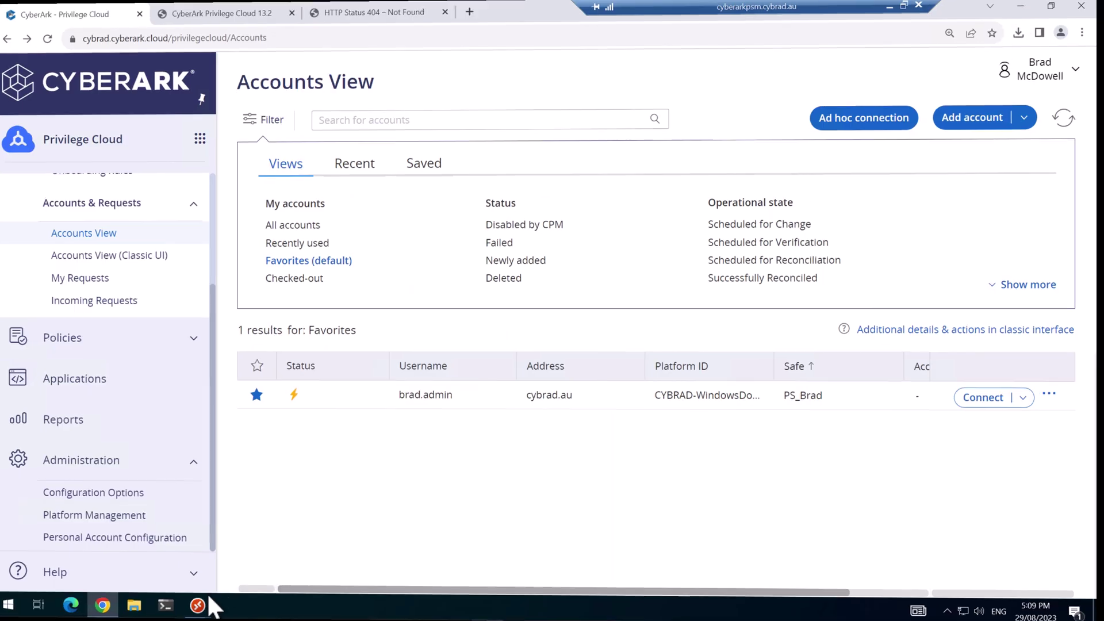
left_click(208, 608)
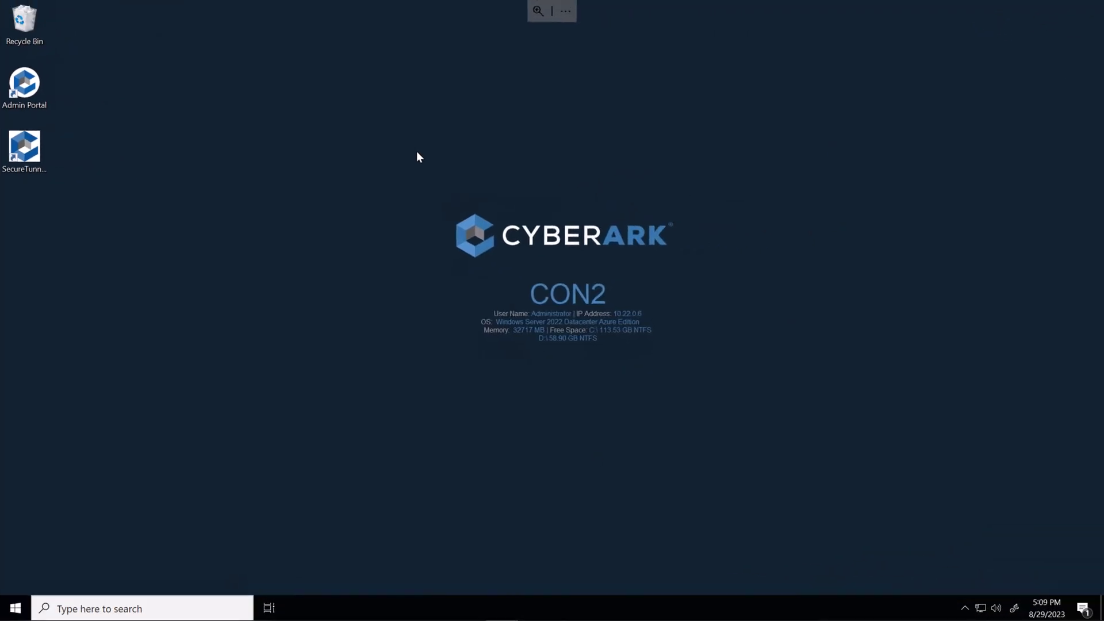
left_click(80, 607)
scroll(333, 276, "down", 7)
left_click(331, 280)
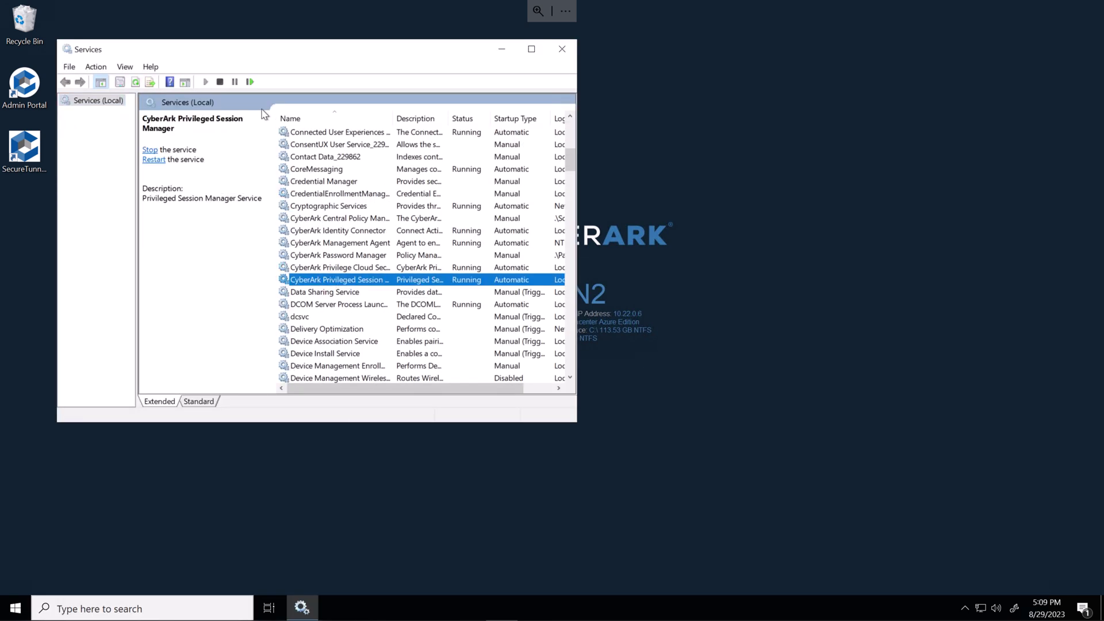
left_click(250, 82)
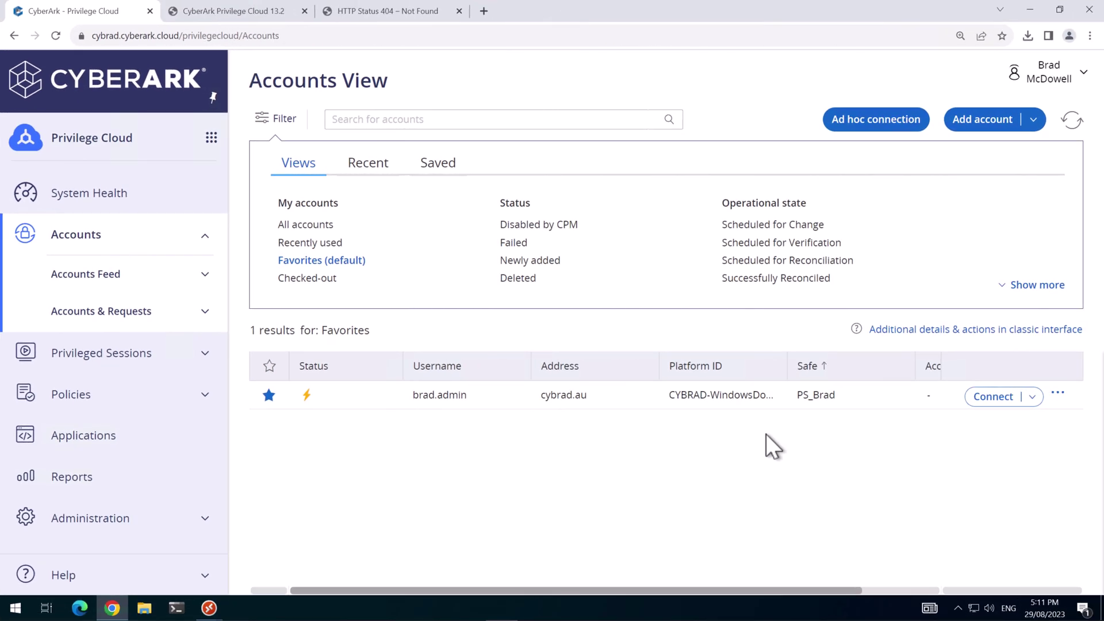
Launch an in-browser PSM connection to DC1 using the favourite domain account.
left_click(995, 398)
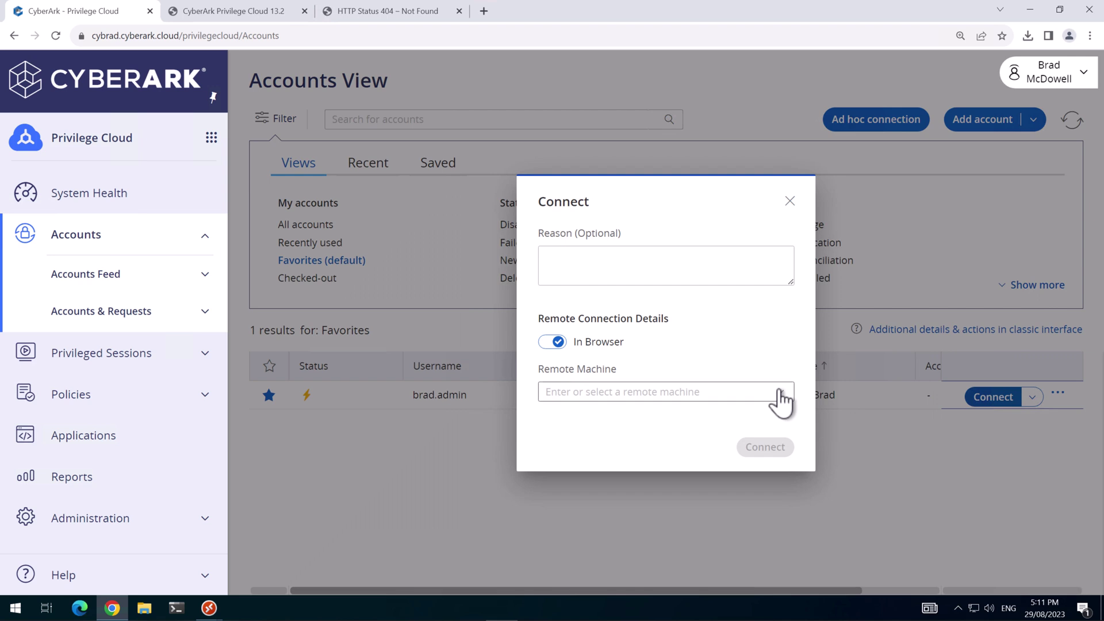
left_click(777, 394)
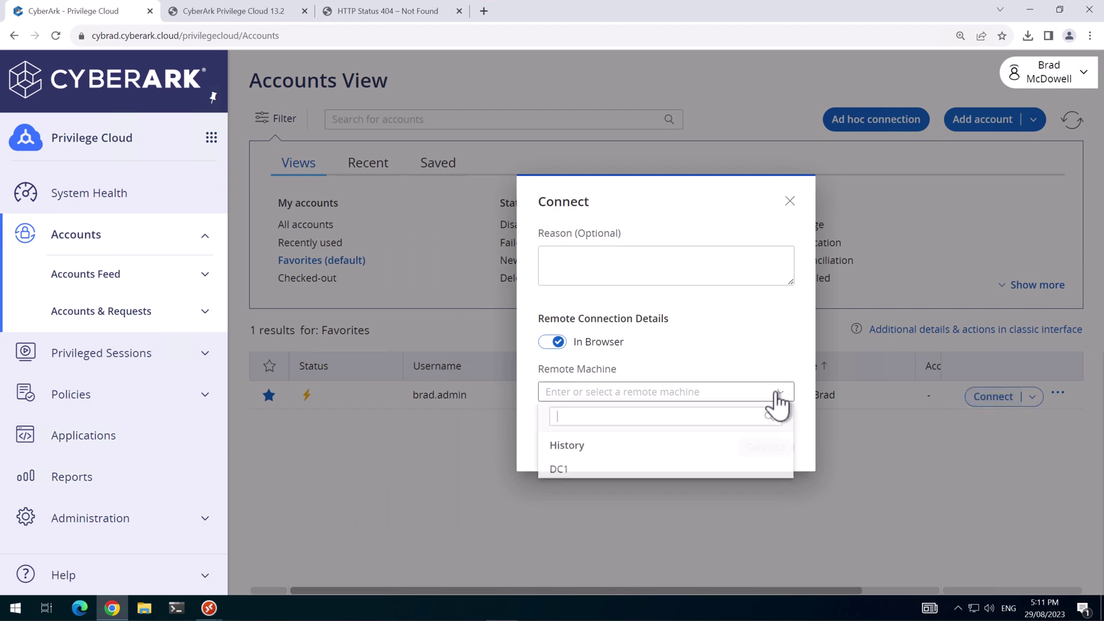
left_click(584, 470)
triple_click(581, 343)
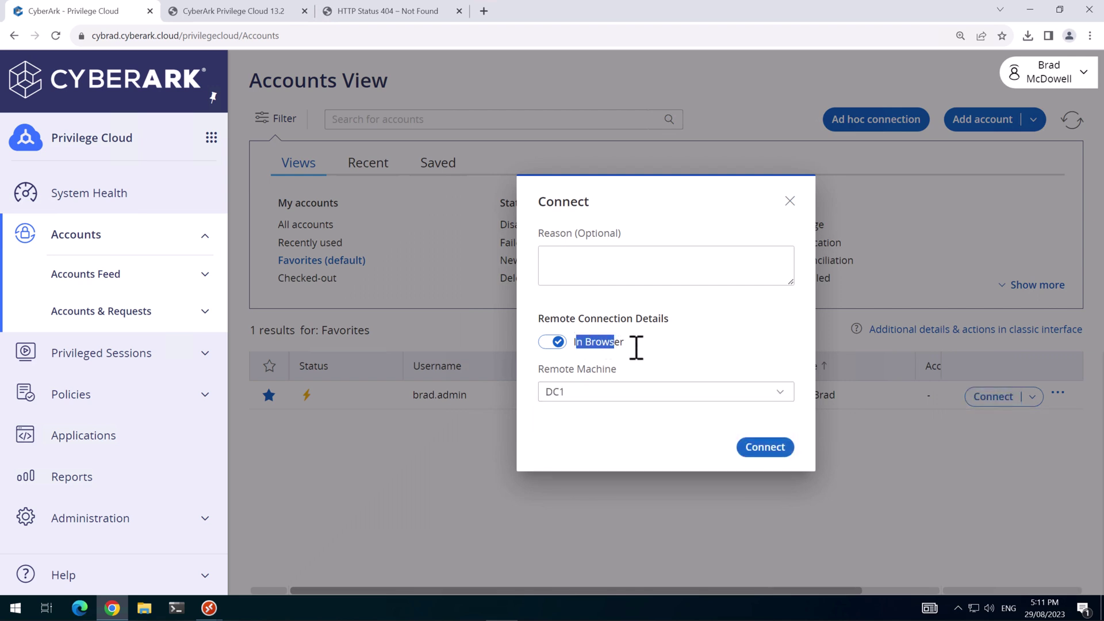
left_click(633, 347)
left_click(758, 454)
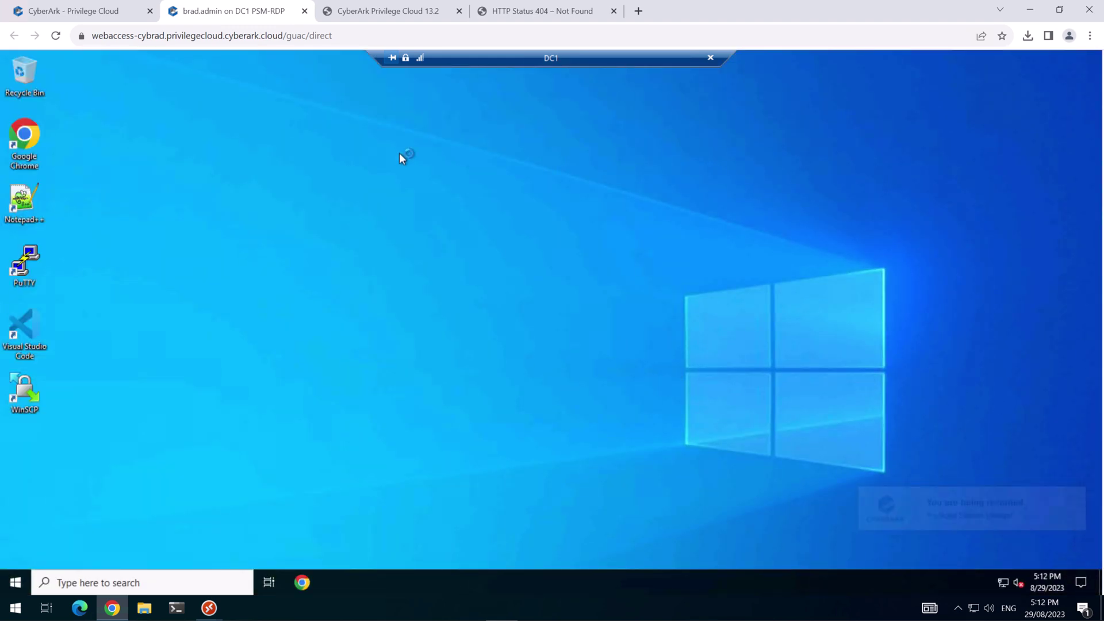
Switch the CYBRAD Windows platform's PSM server from CON2 to PSM Server on CON1 and save.
left_click(305, 11)
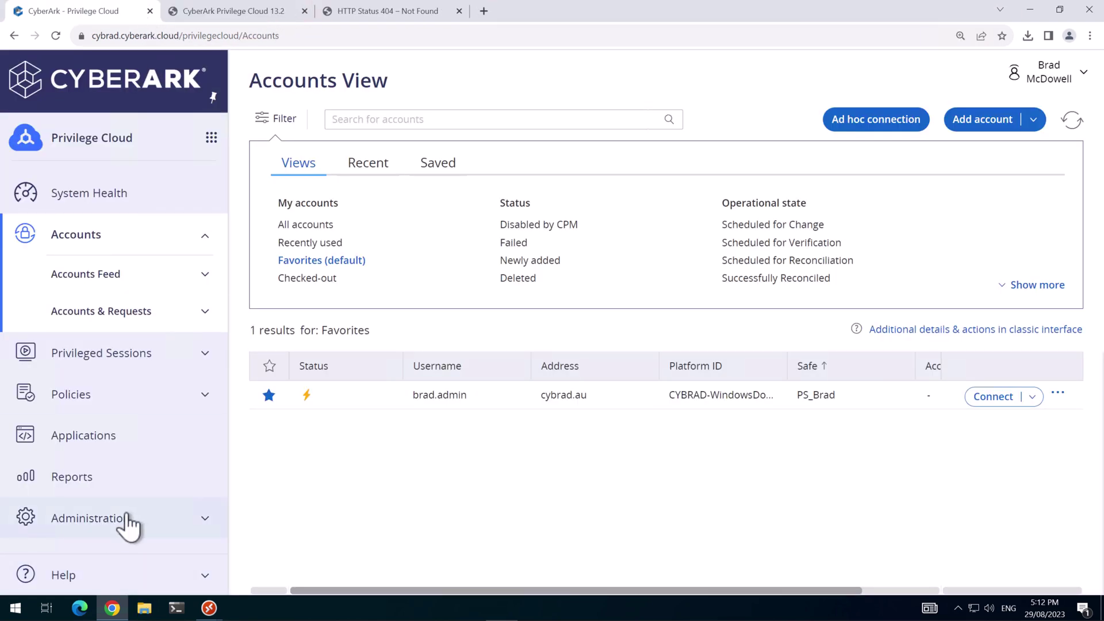
left_click(146, 520)
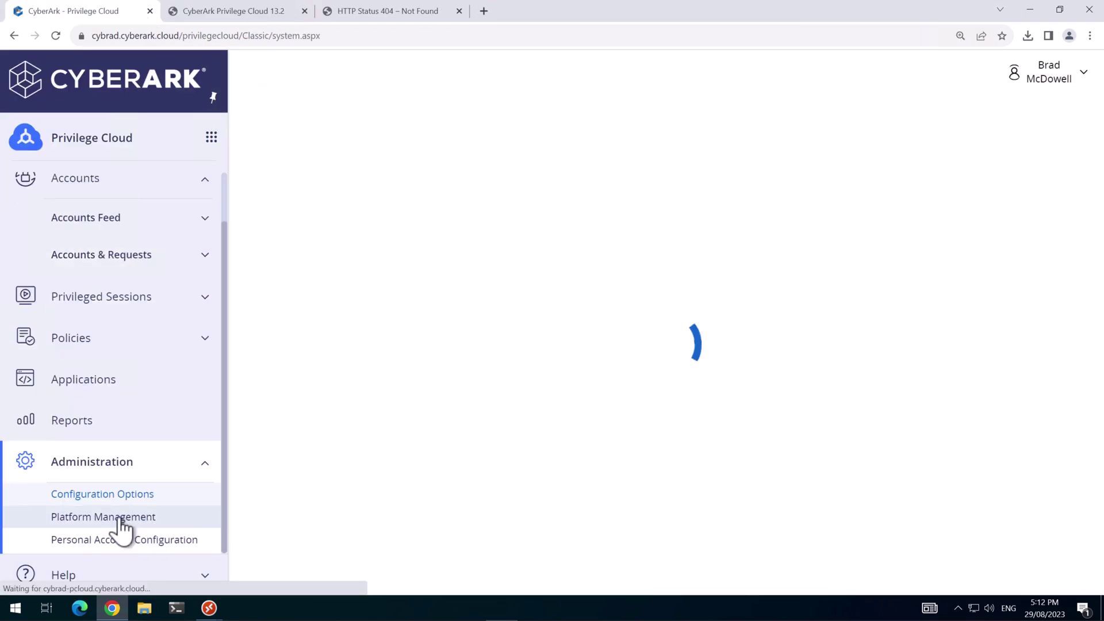
left_click(131, 515)
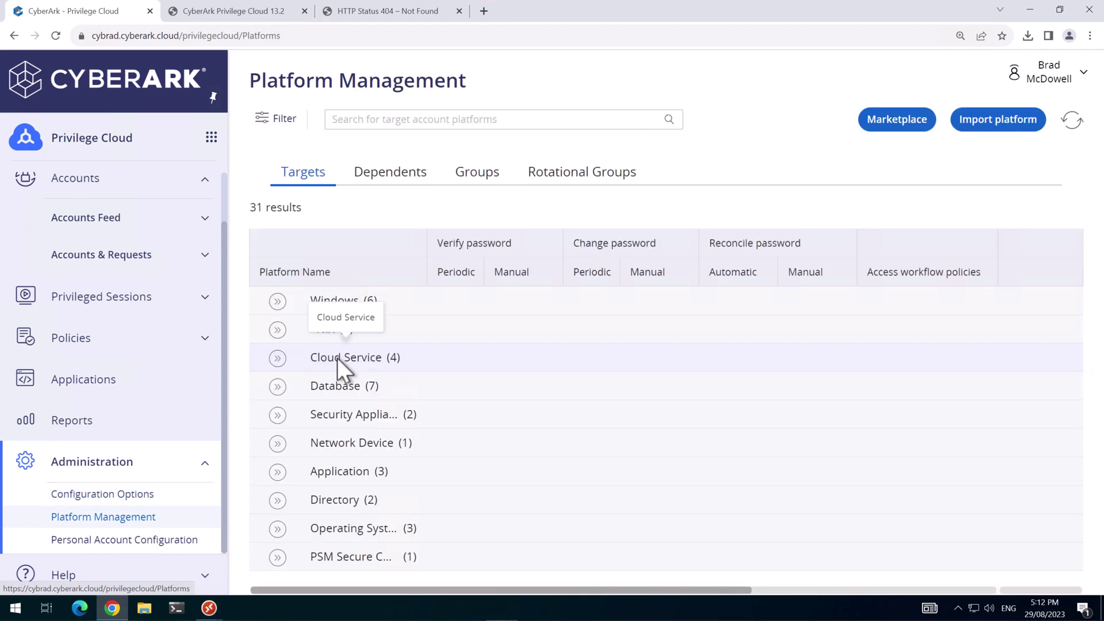
left_click(278, 301)
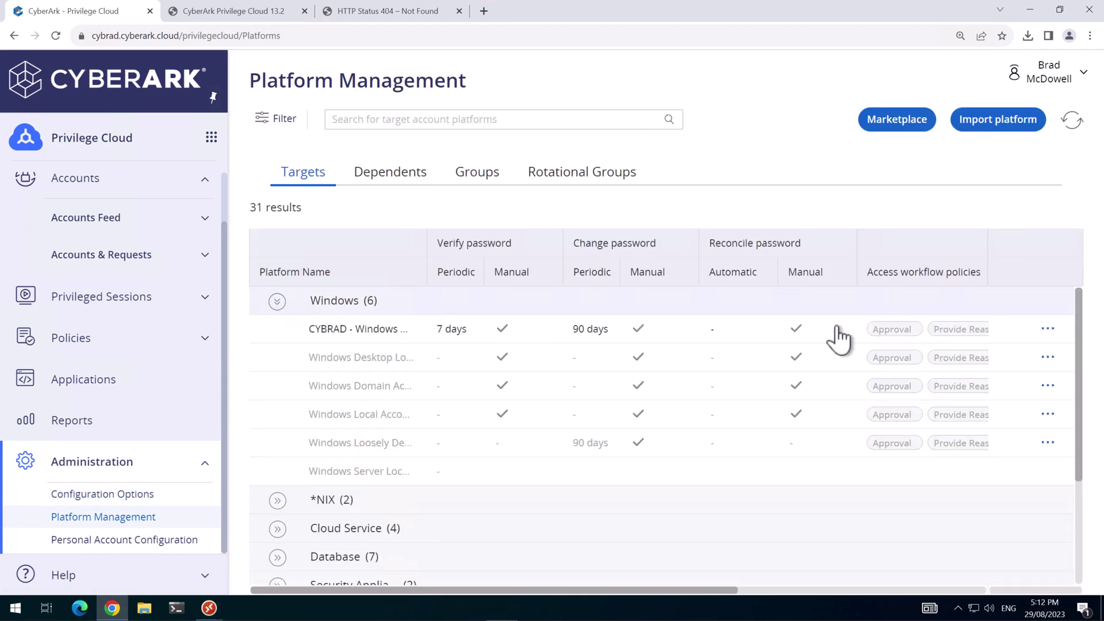
left_click(1047, 329)
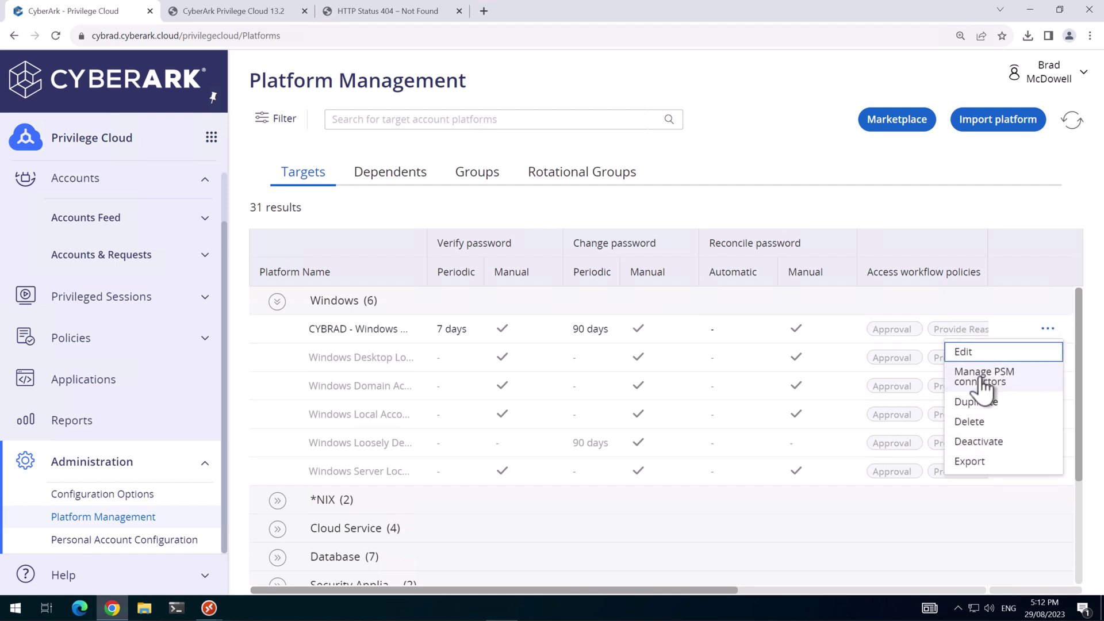
left_click(957, 372)
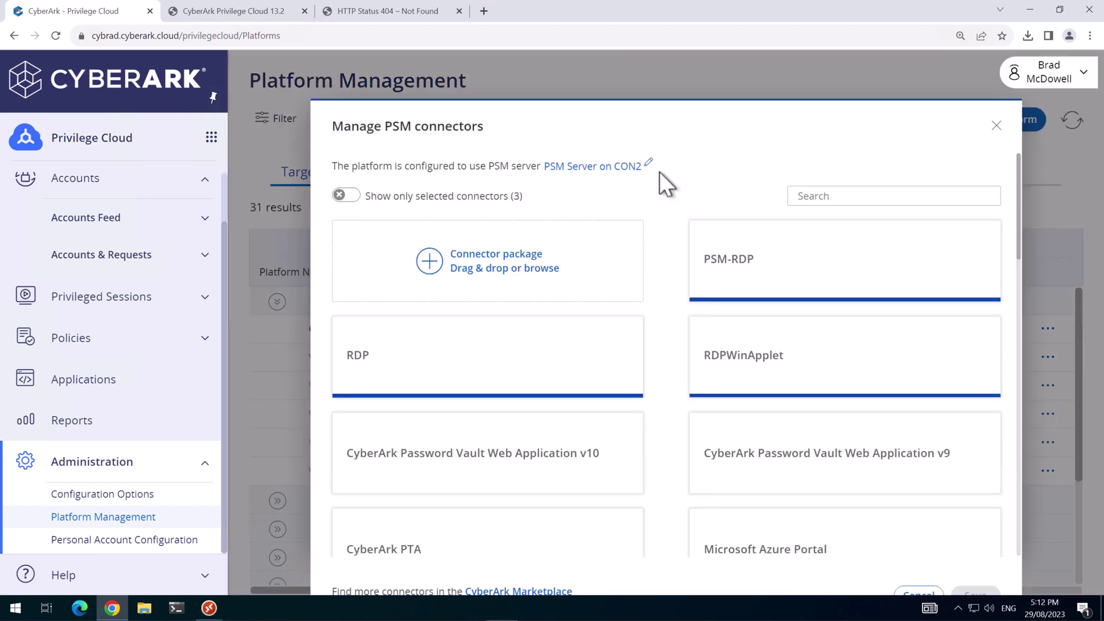
left_click(650, 164)
left_click(661, 162)
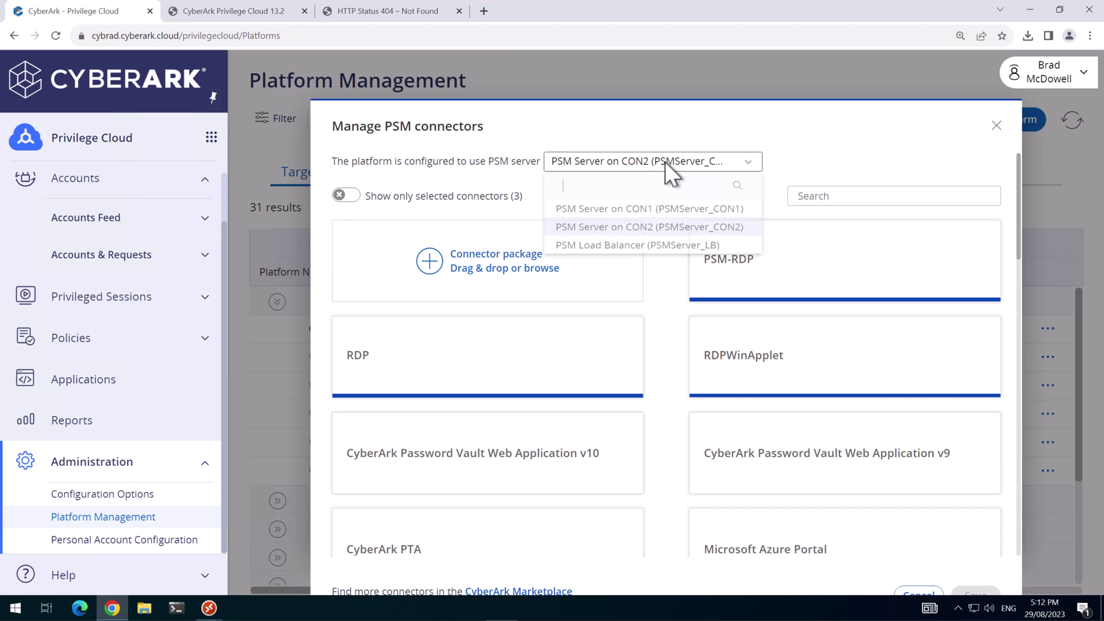
left_click(649, 213)
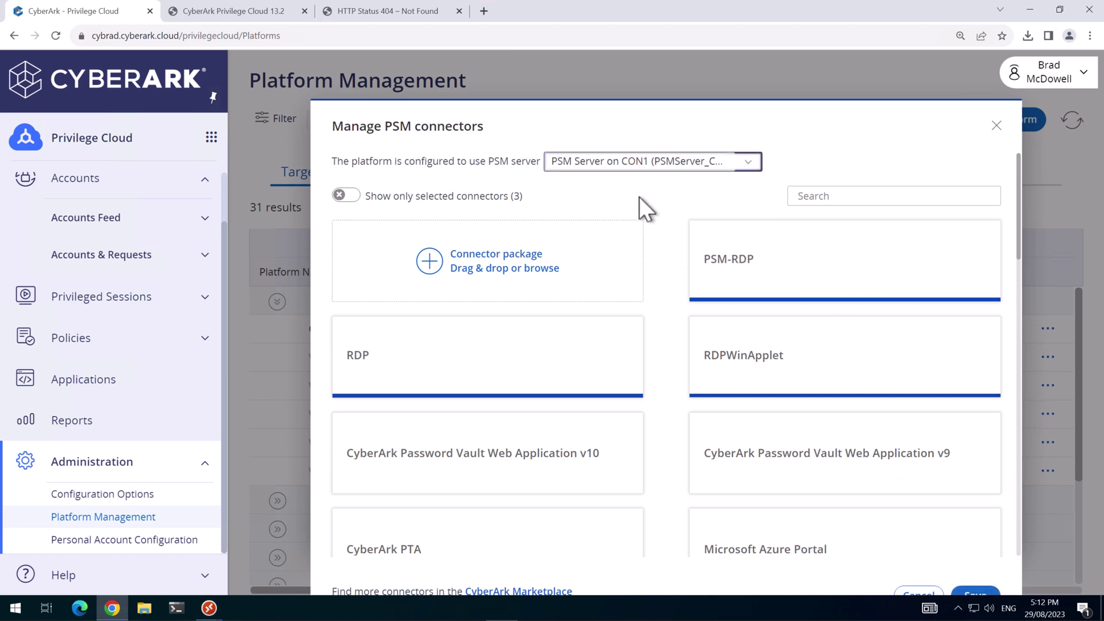
left_click(974, 592)
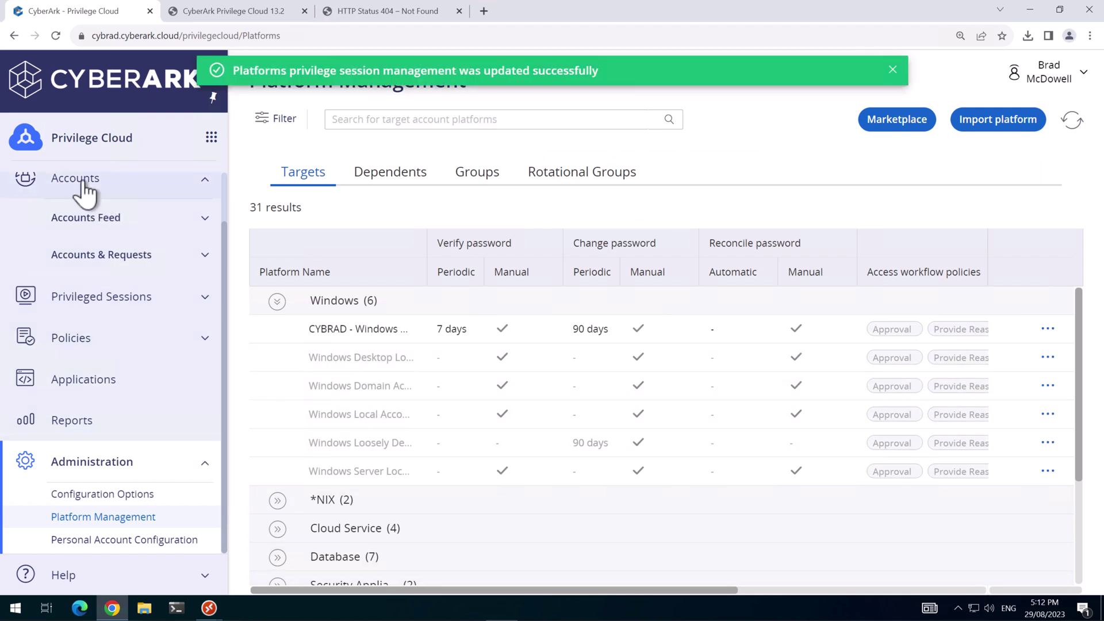
left_click(162, 187)
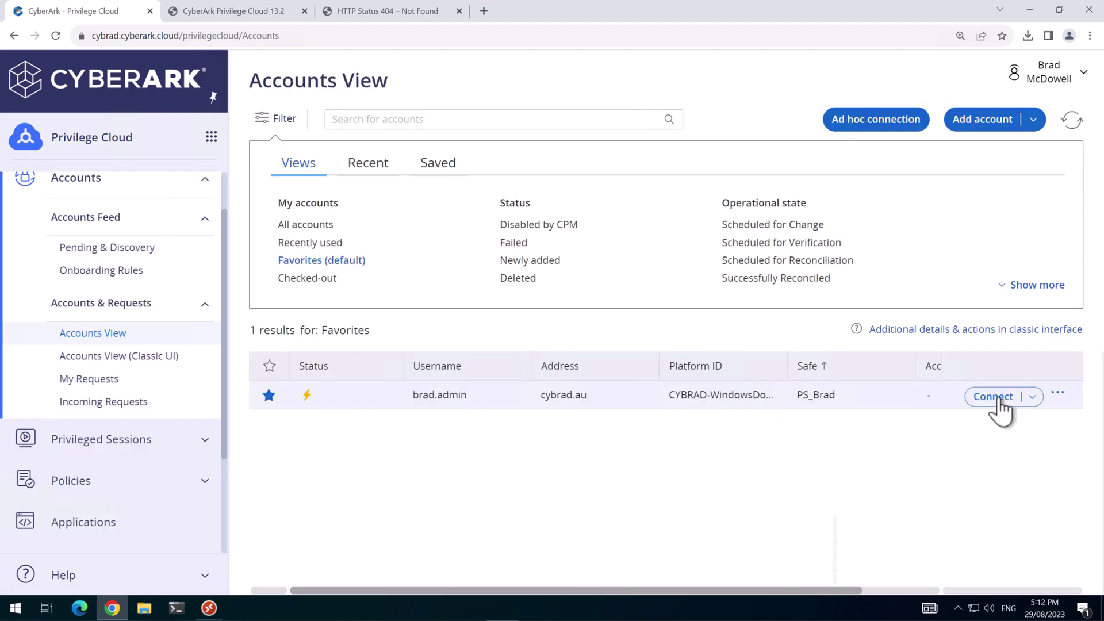
Connect to DC1 in the browser with the favourite account, then close the session tab.
left_click(992, 394)
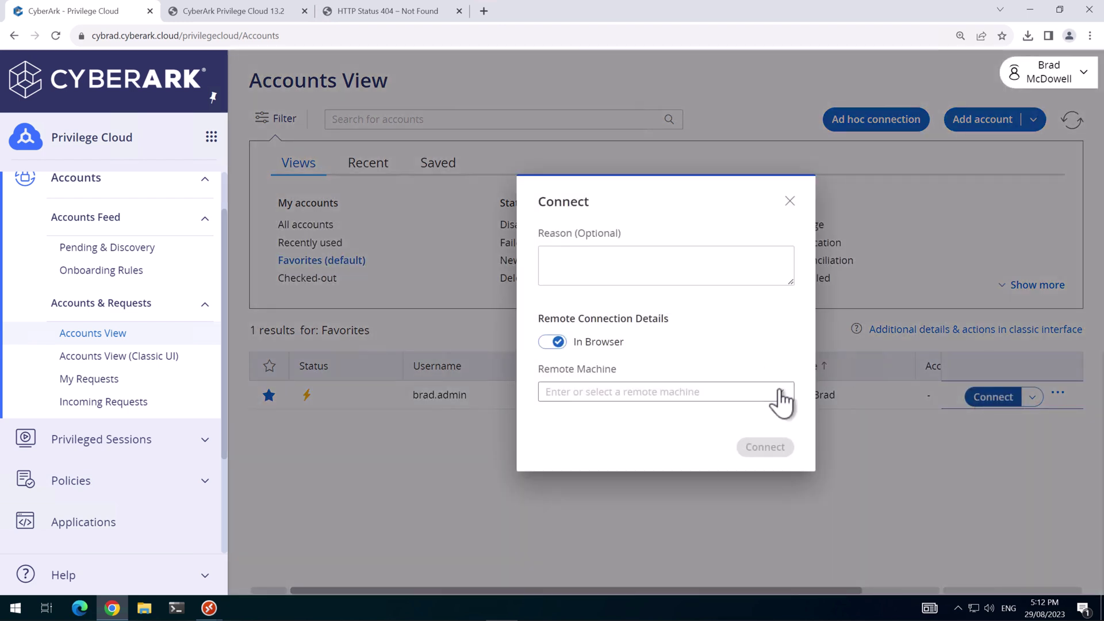
left_click(773, 392)
left_click(567, 469)
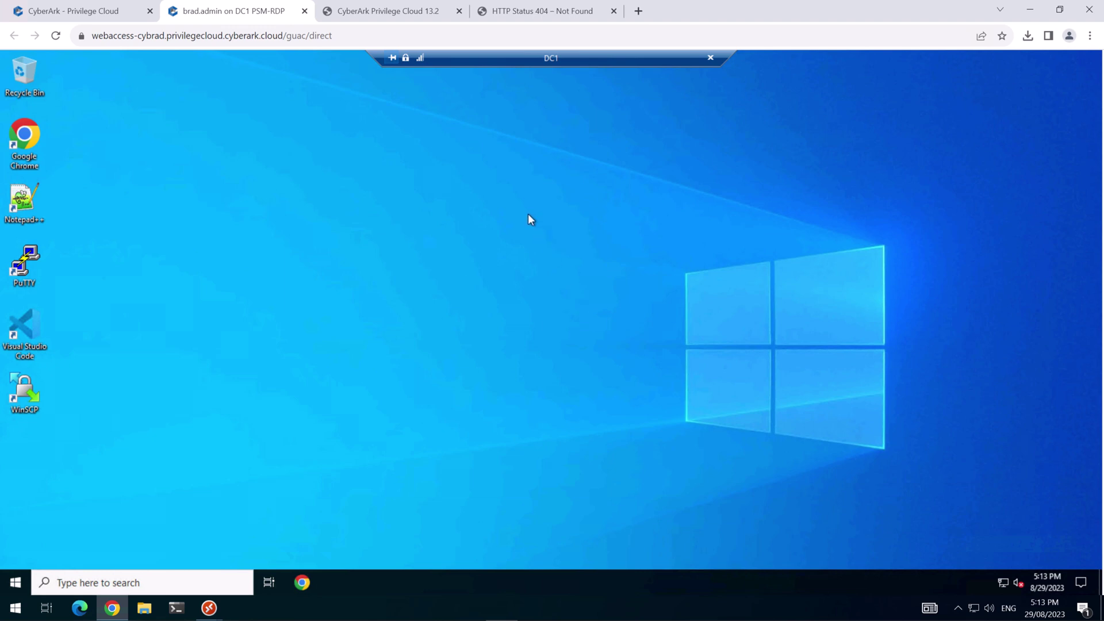
left_click(305, 11)
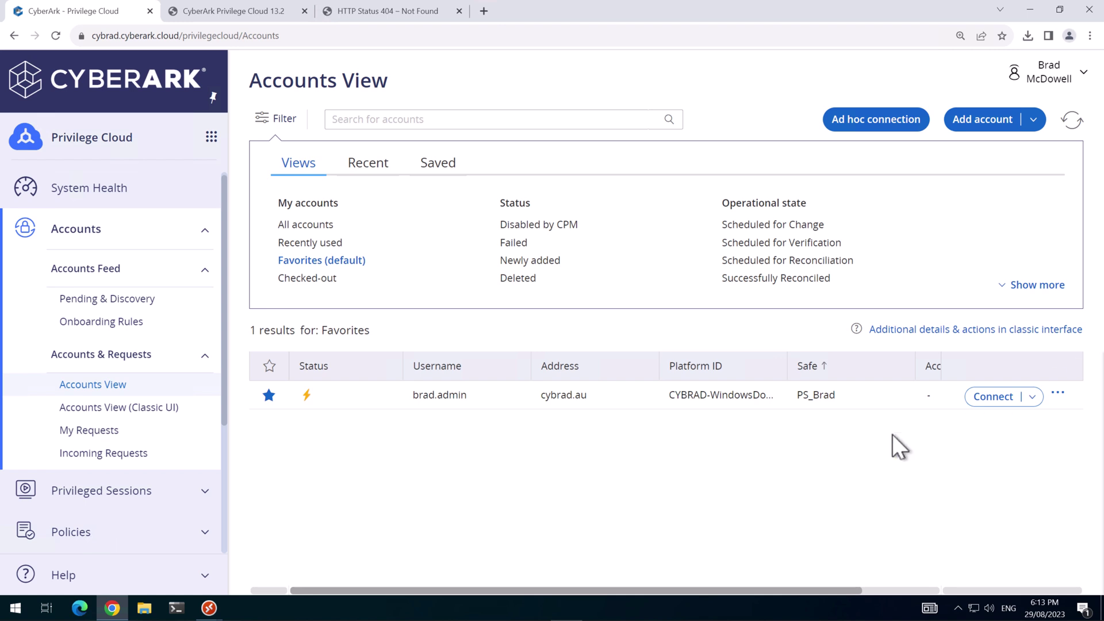
Run 'tnc cyberarkpsm.cybrad.au -port 3389' in PowerShell and confirm TcpTestSucceeded is True.
left_click(176, 608)
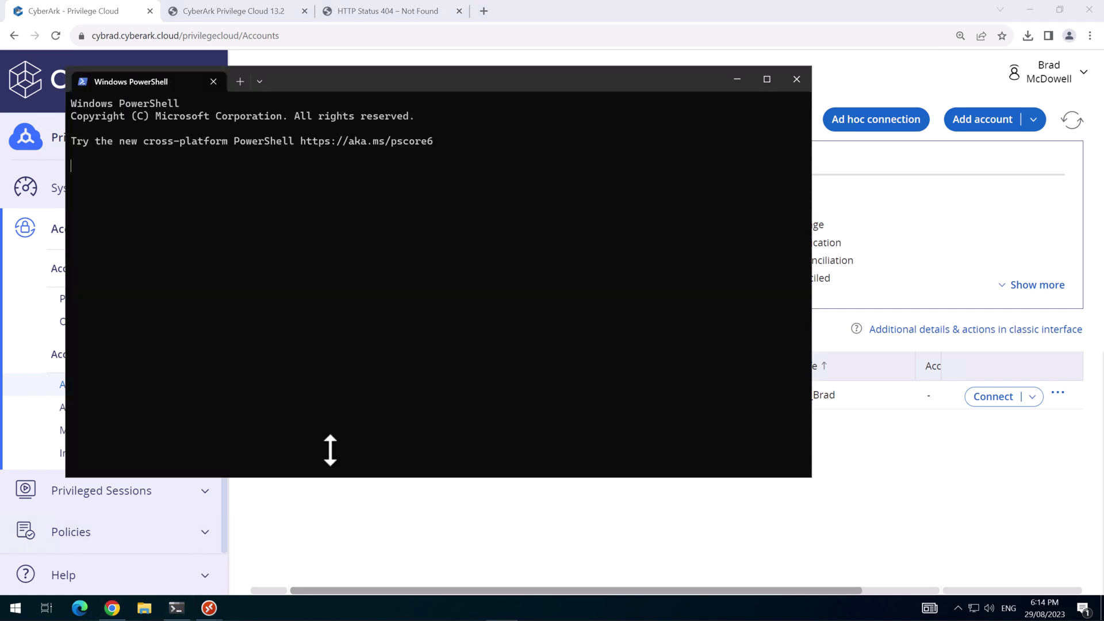
type("tnc cyberarkpsm.cybrad.au -port 3389")
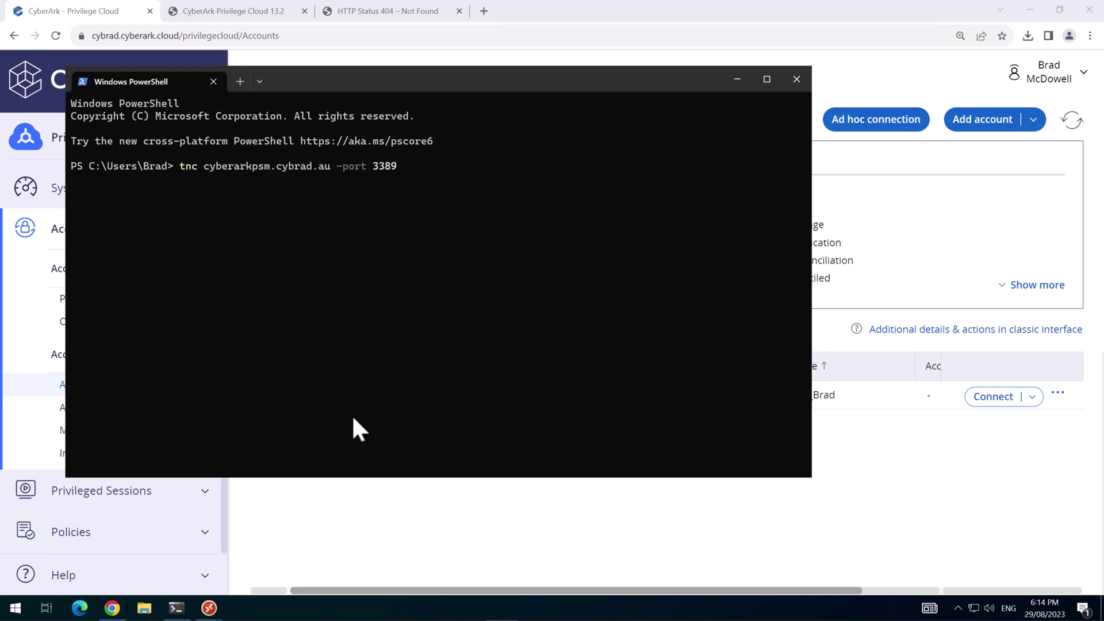
key("Return")
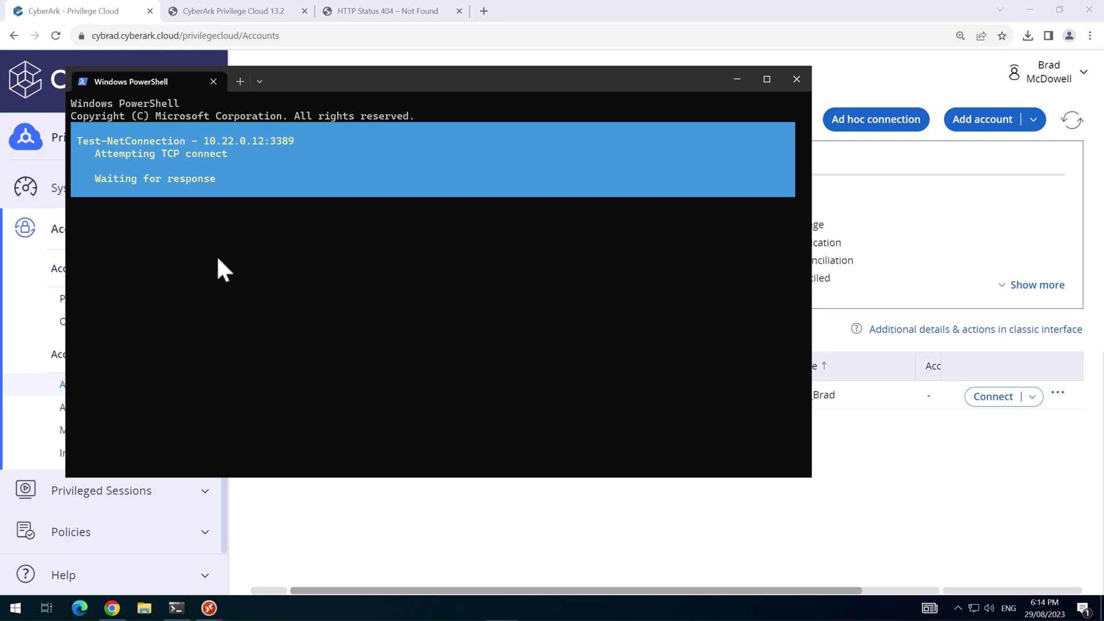
left_click_drag(179, 265, 202, 265)
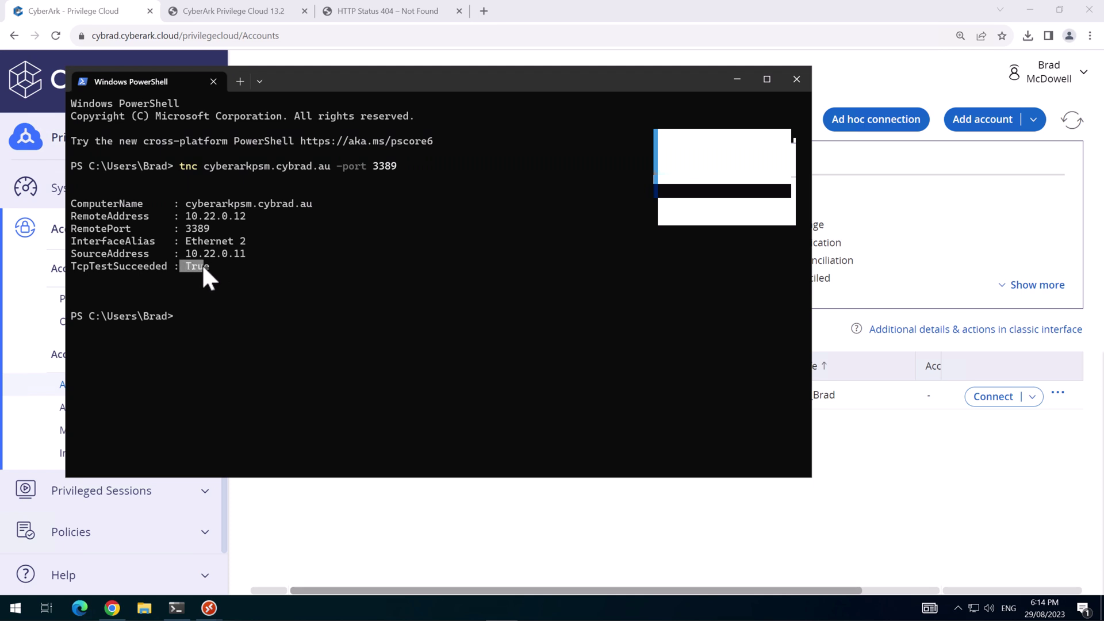
left_click(736, 79)
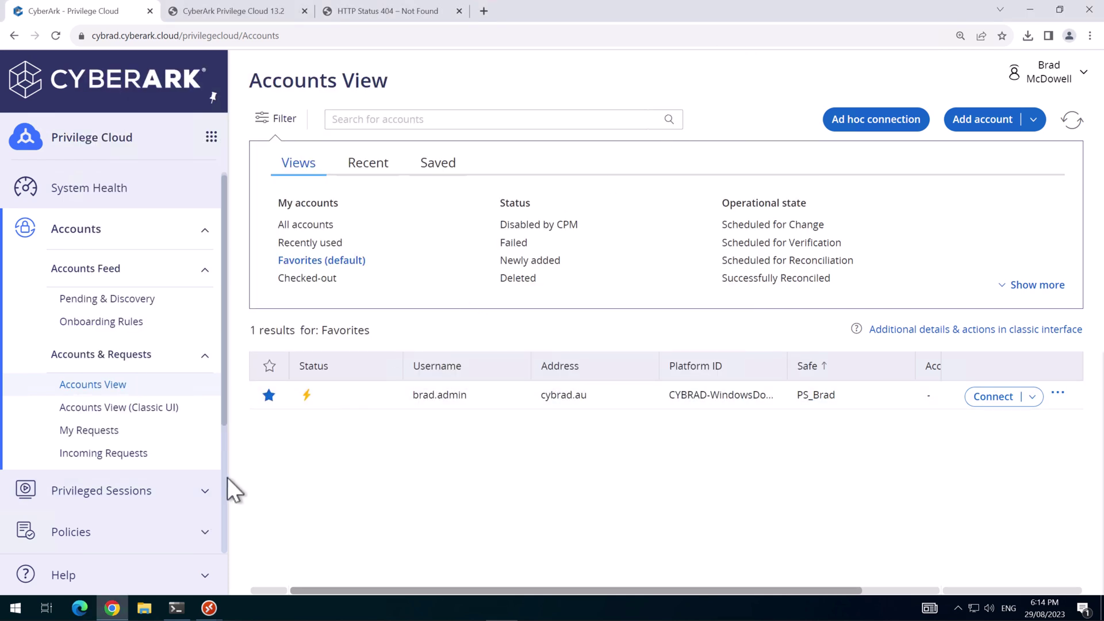
Set the CYBRAD Windows platform's PSM server to PSM Load Balancer (PSMServer_LB) and save.
scroll(227, 480, "down", 3)
left_click(115, 517)
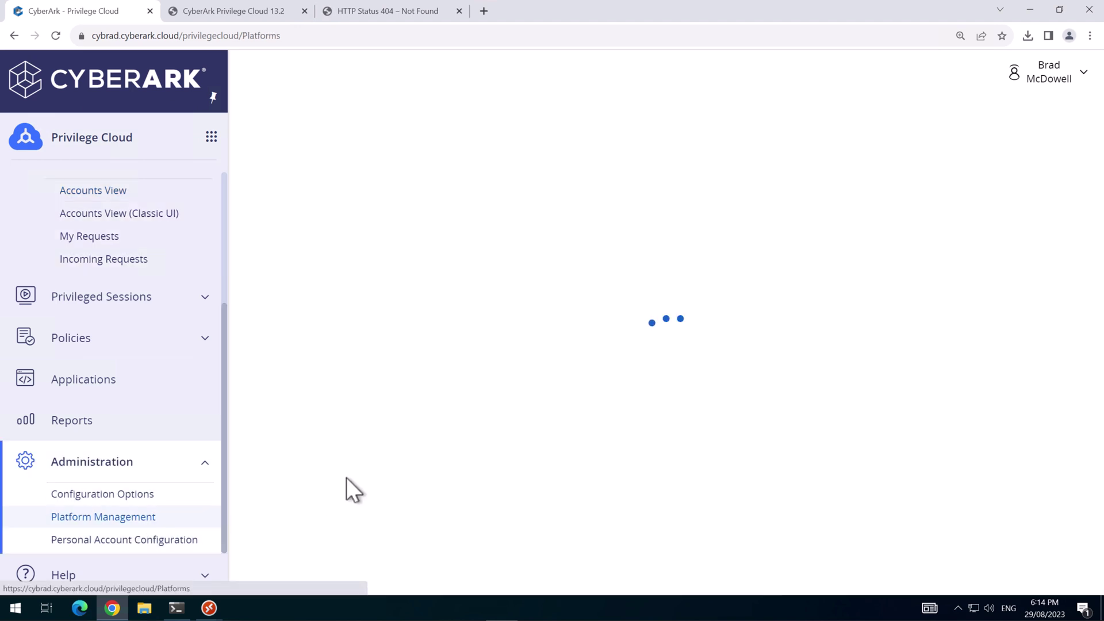
left_click(302, 300)
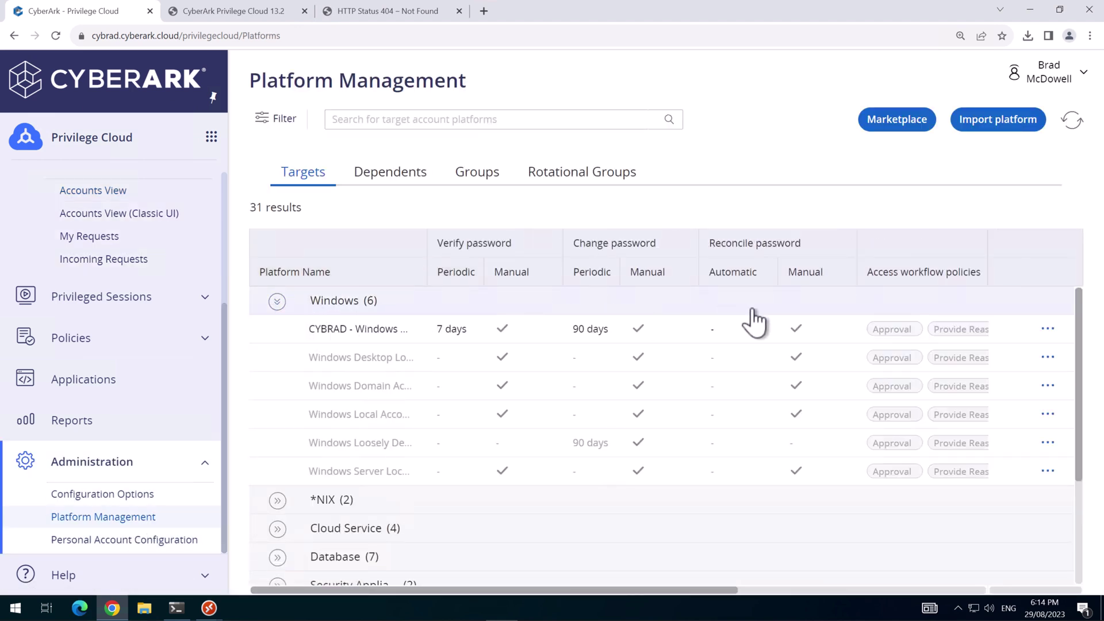
left_click(1047, 329)
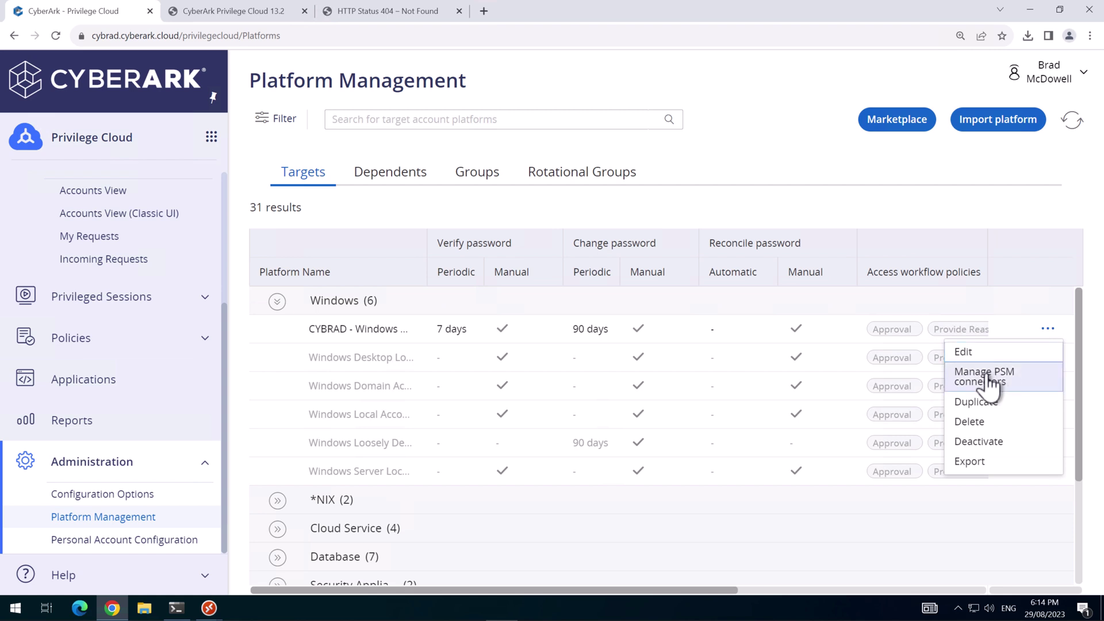
left_click(990, 381)
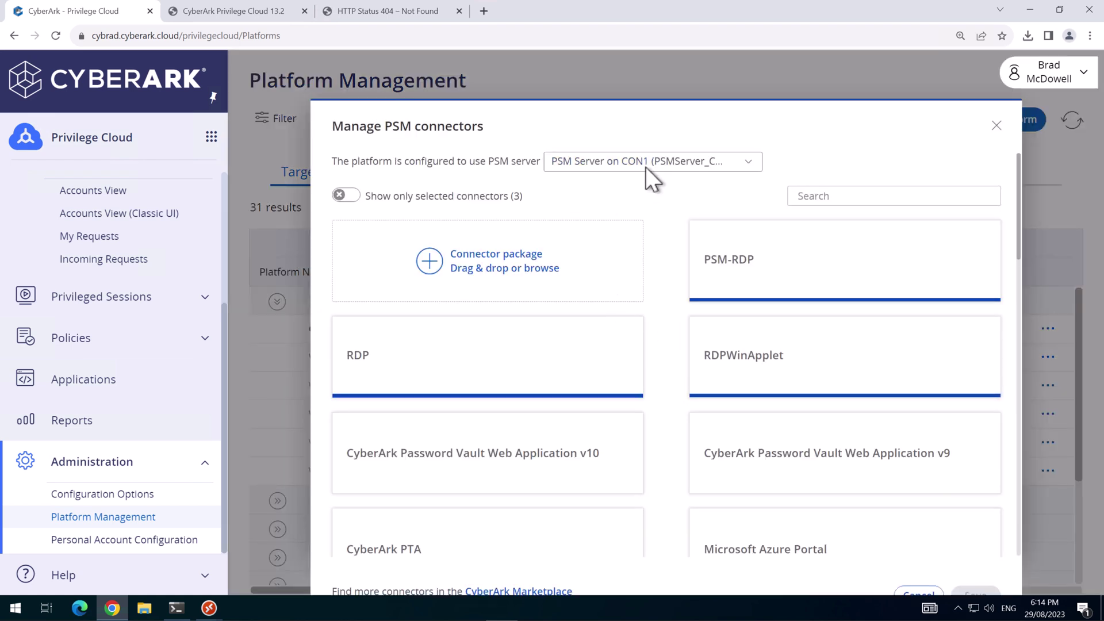
left_click(650, 164)
left_click(635, 251)
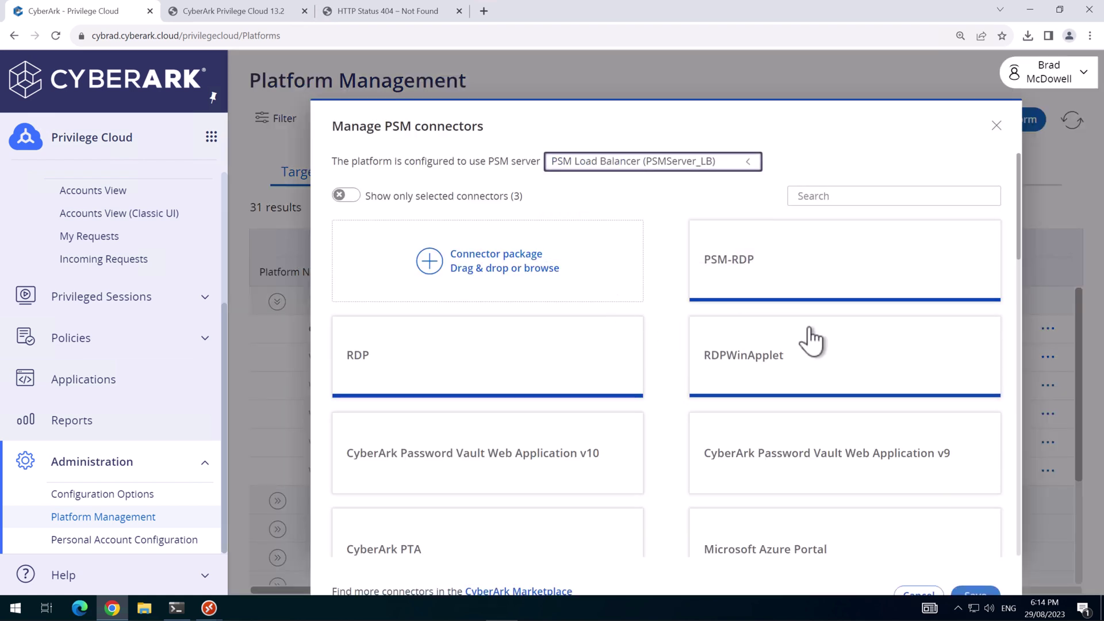
left_click(977, 593)
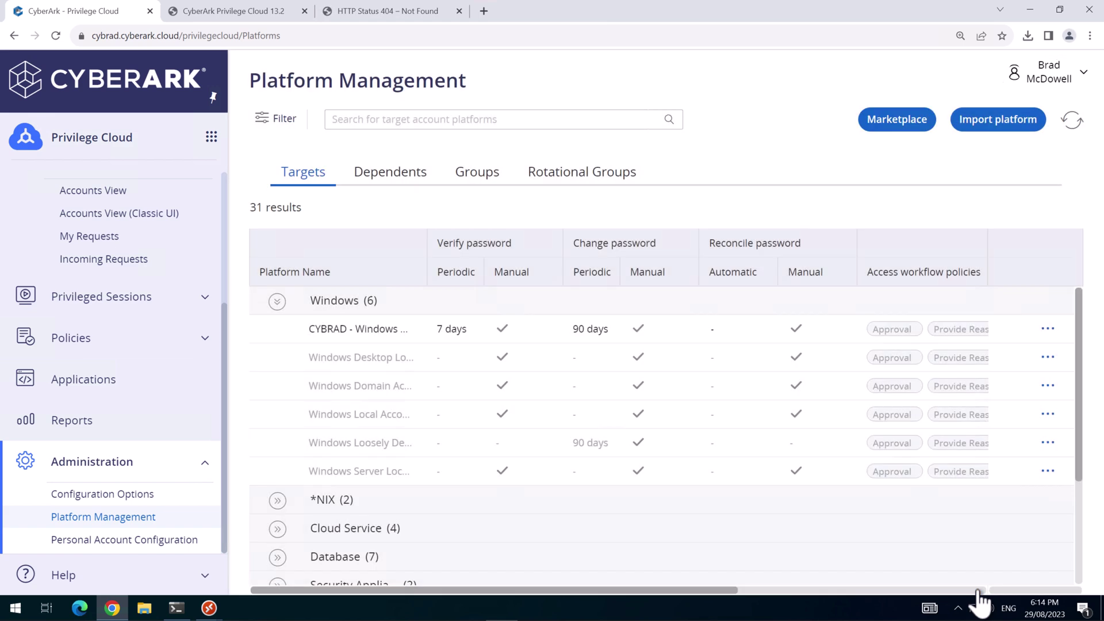
scroll(144, 248, "up", 3)
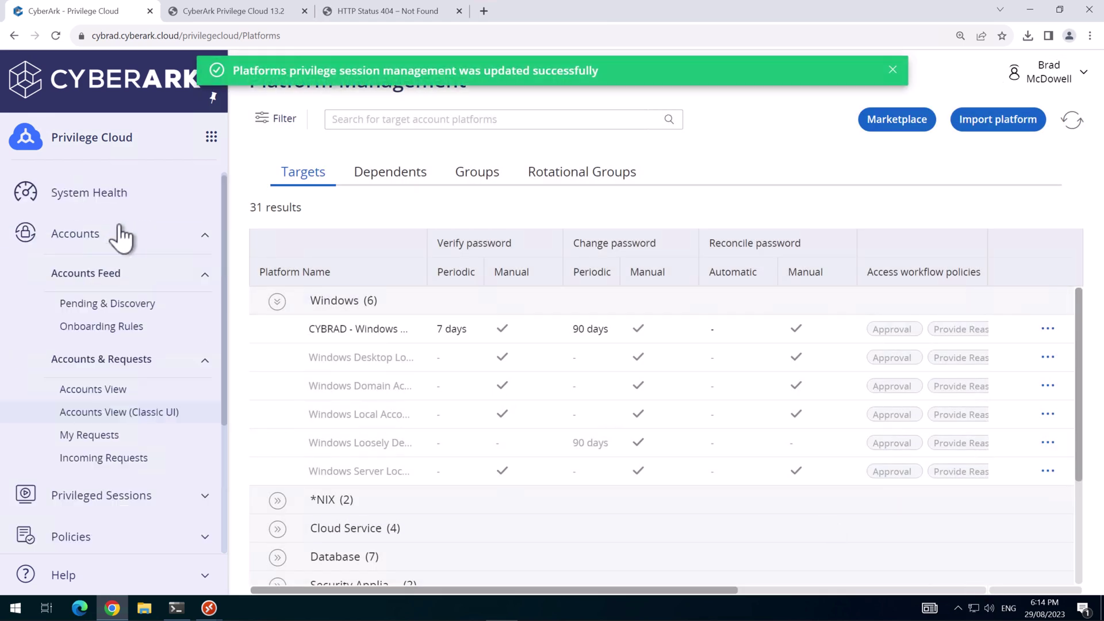
left_click(92, 389)
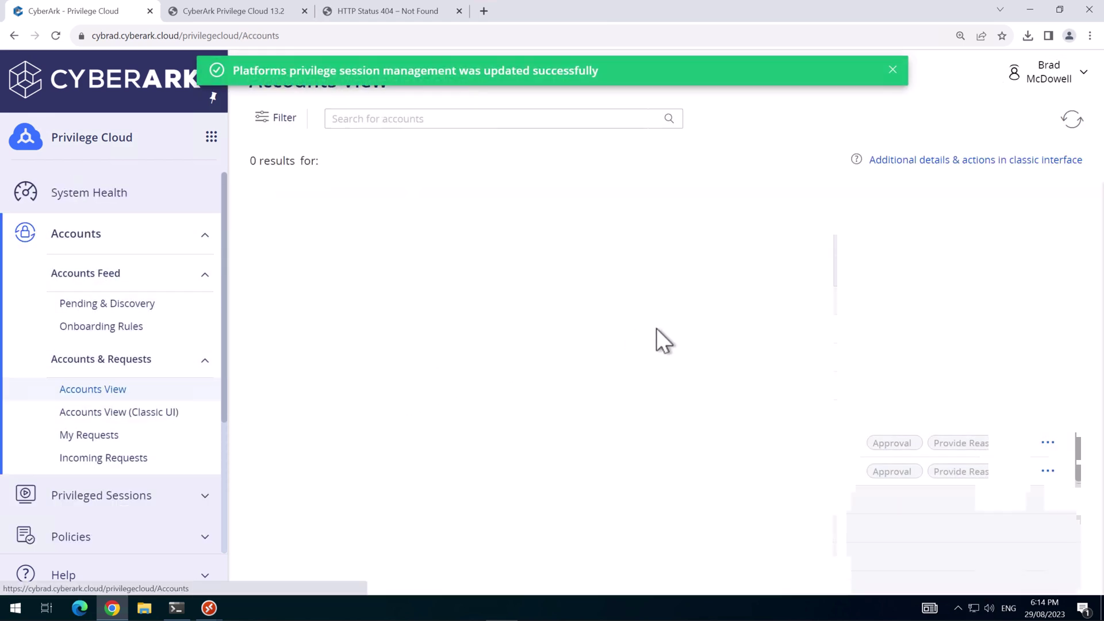
left_click(892, 70)
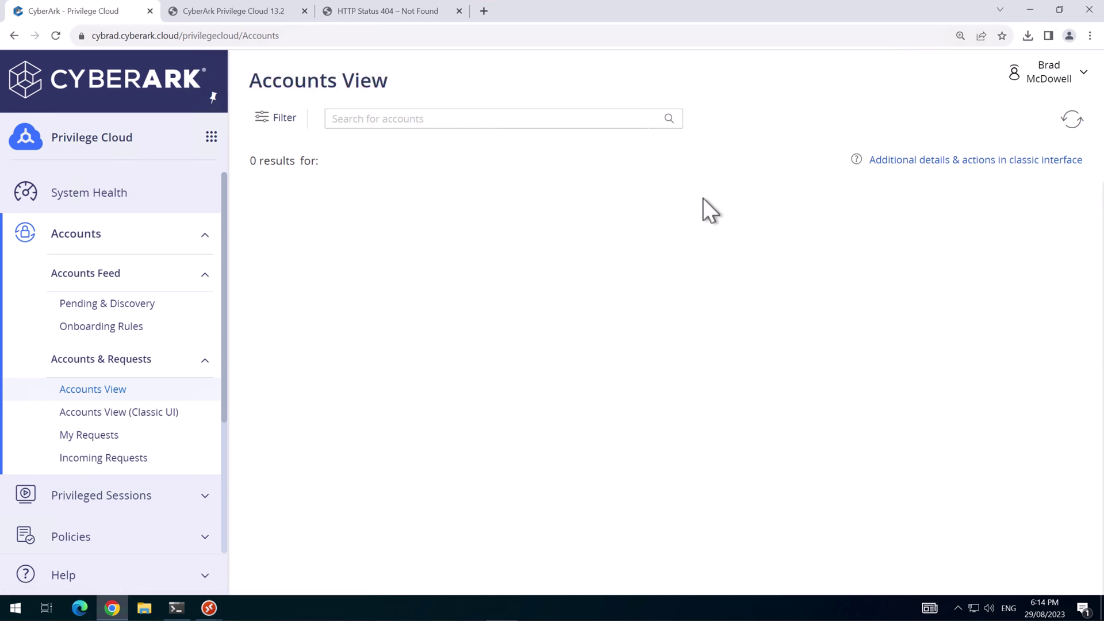
Connect to DC1 with In Browser turned off, then disconnect the Remote Desktop session.
left_click(67, 395)
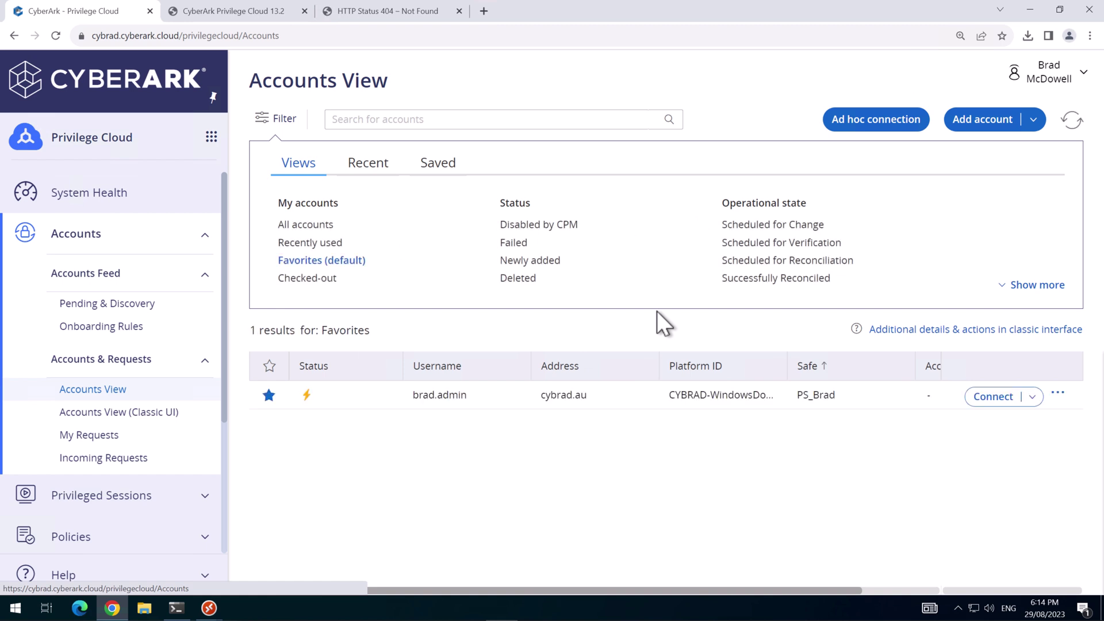
left_click(1003, 398)
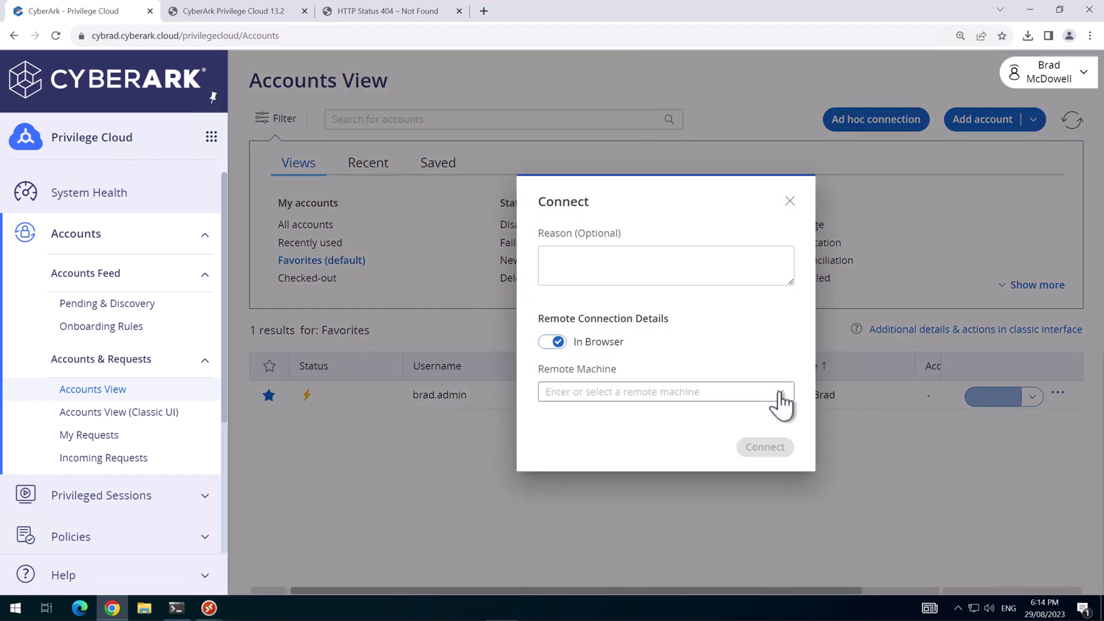
left_click(775, 392)
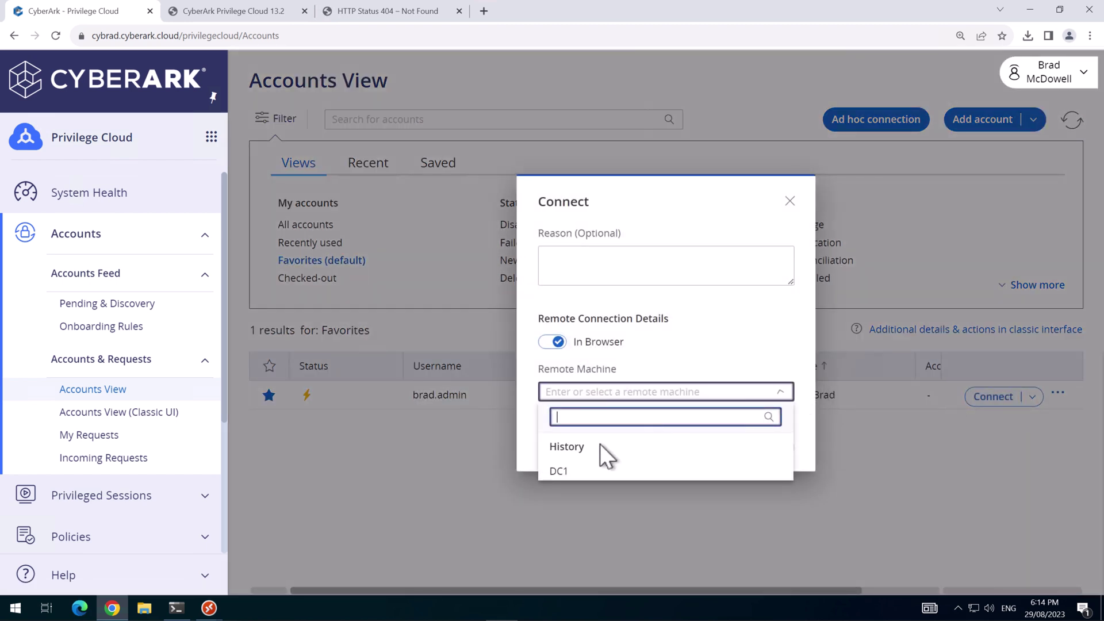
left_click(557, 471)
left_click(552, 342)
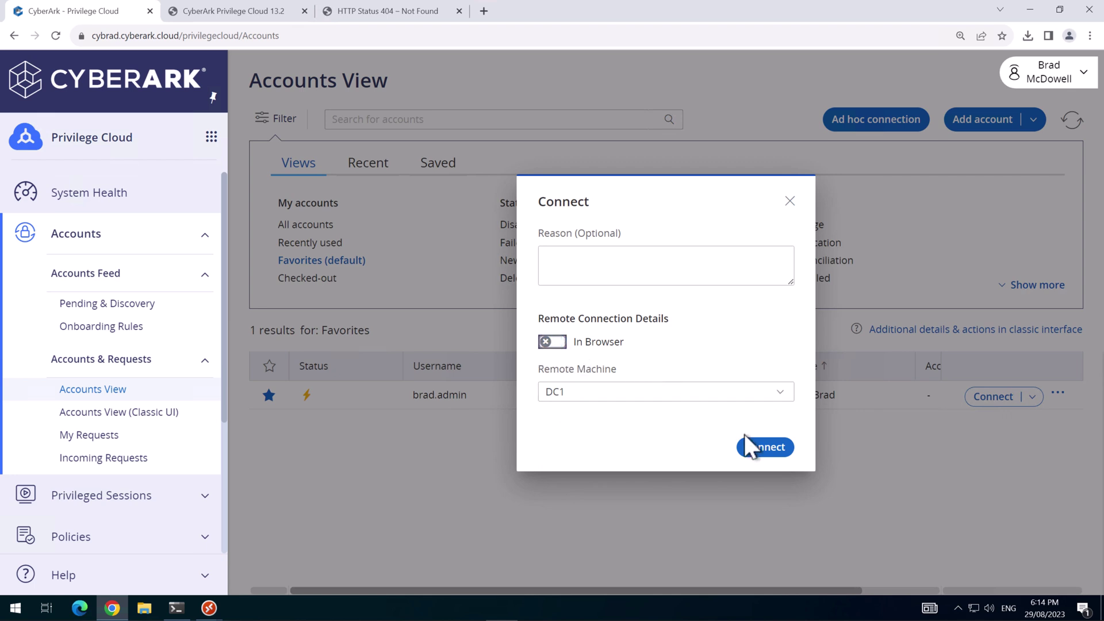
left_click(761, 446)
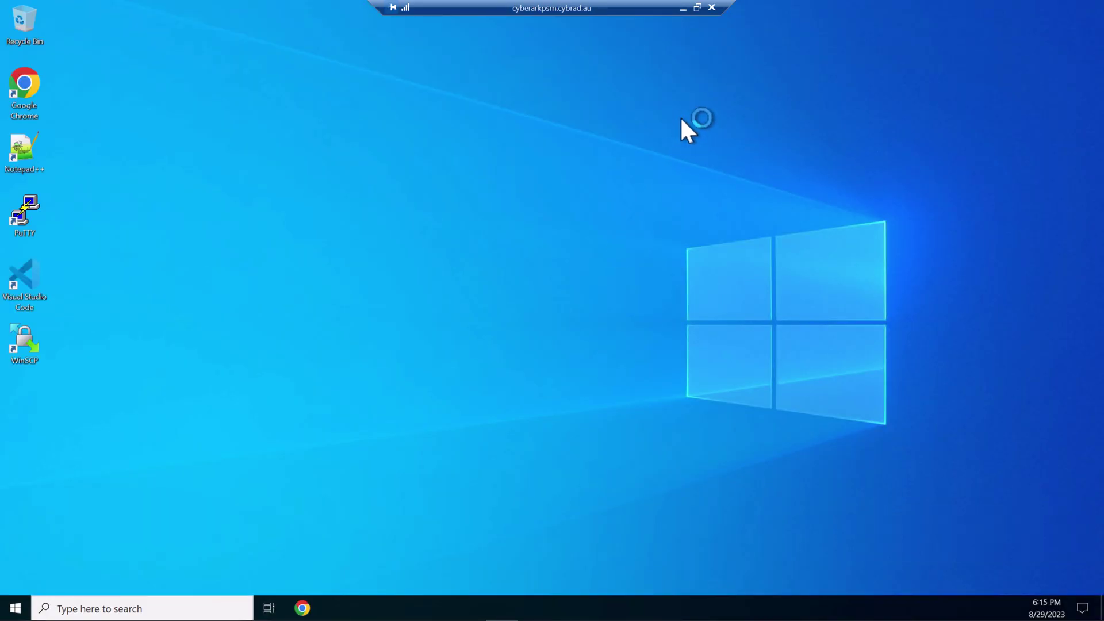
left_click(713, 8)
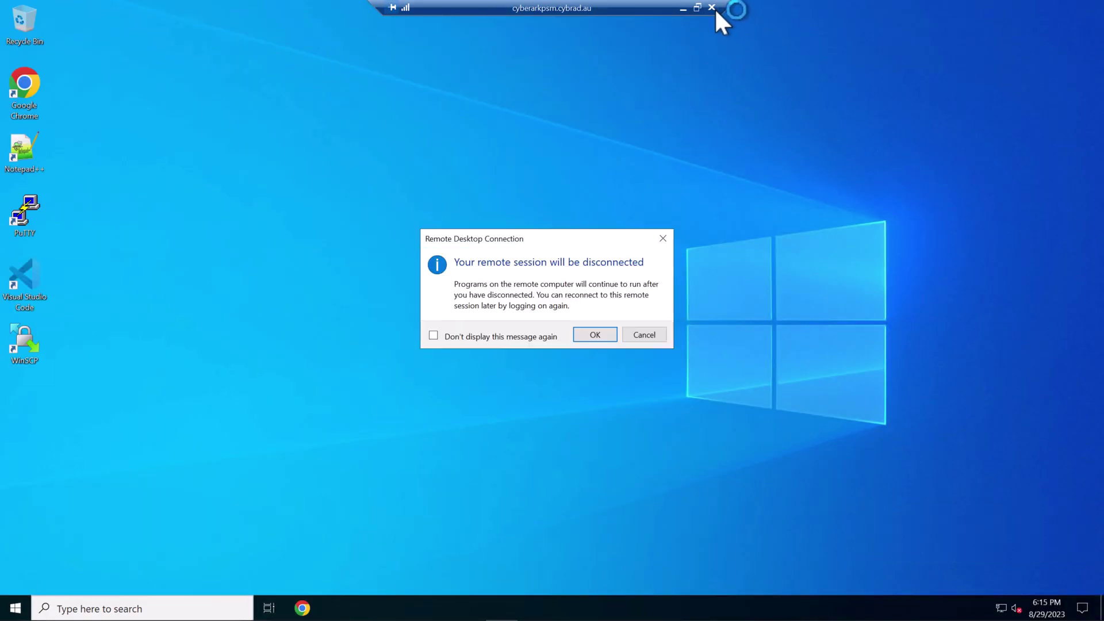
left_click(595, 334)
left_click(999, 404)
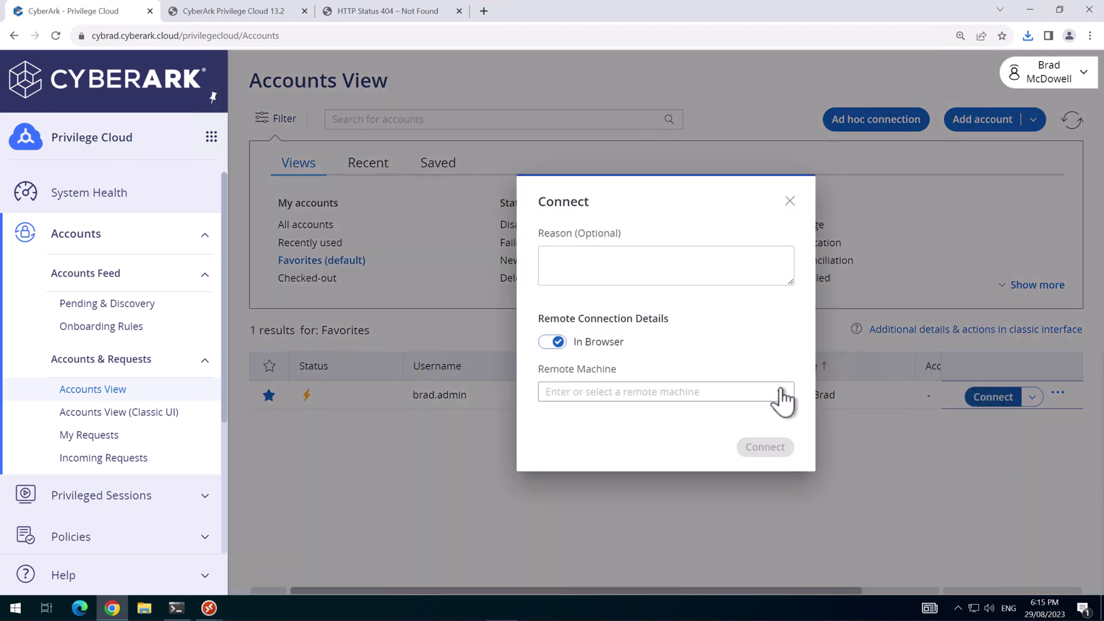
left_click(780, 395)
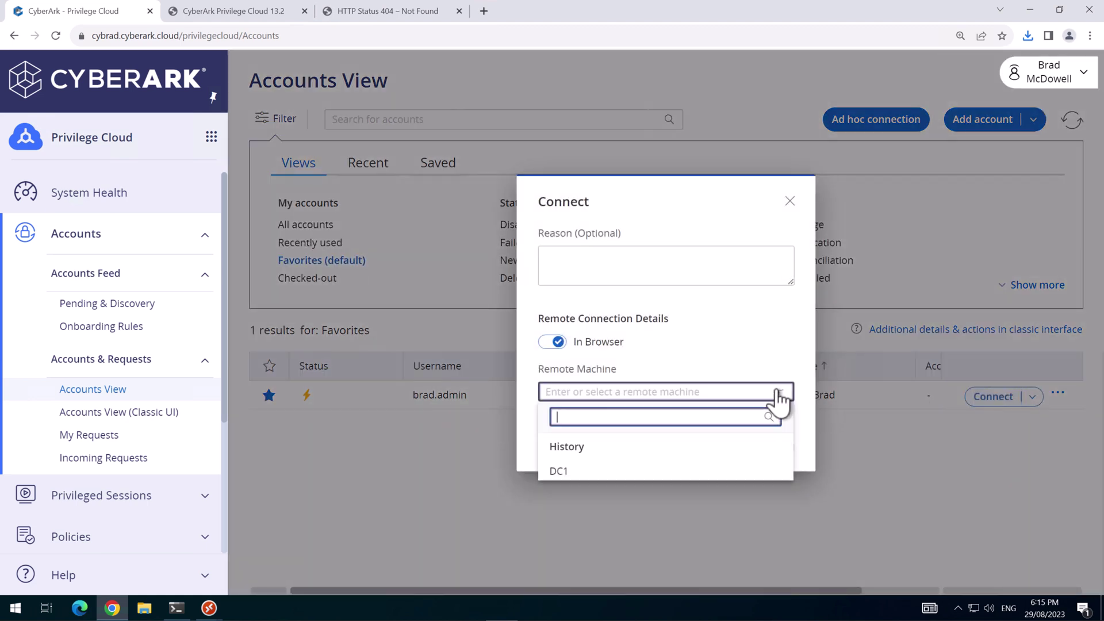
left_click(631, 470)
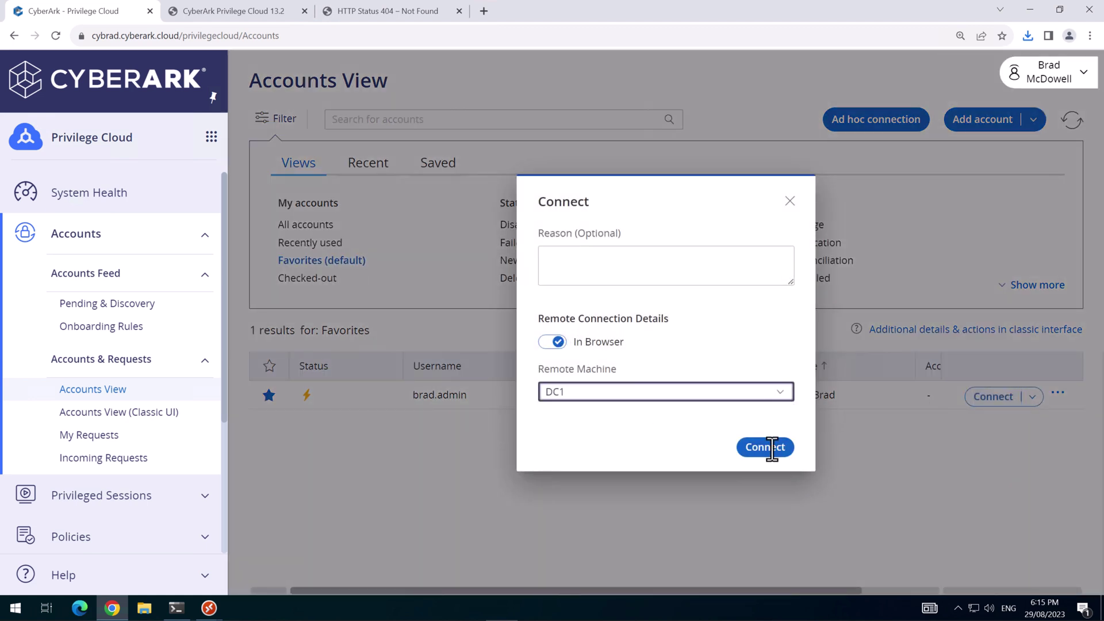
left_click(771, 448)
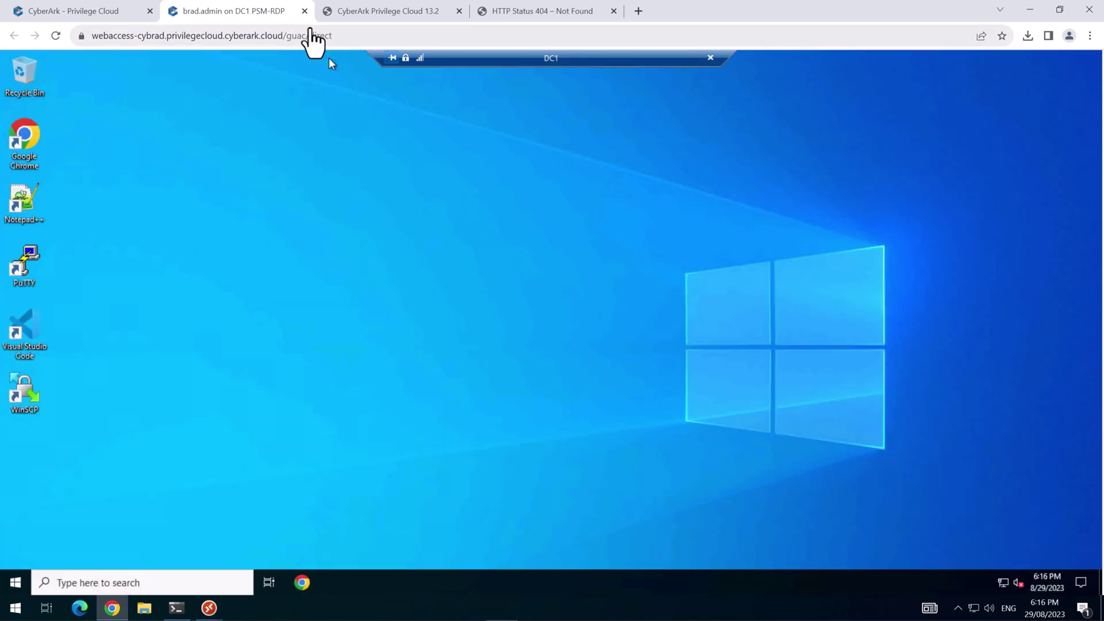
left_click(304, 10)
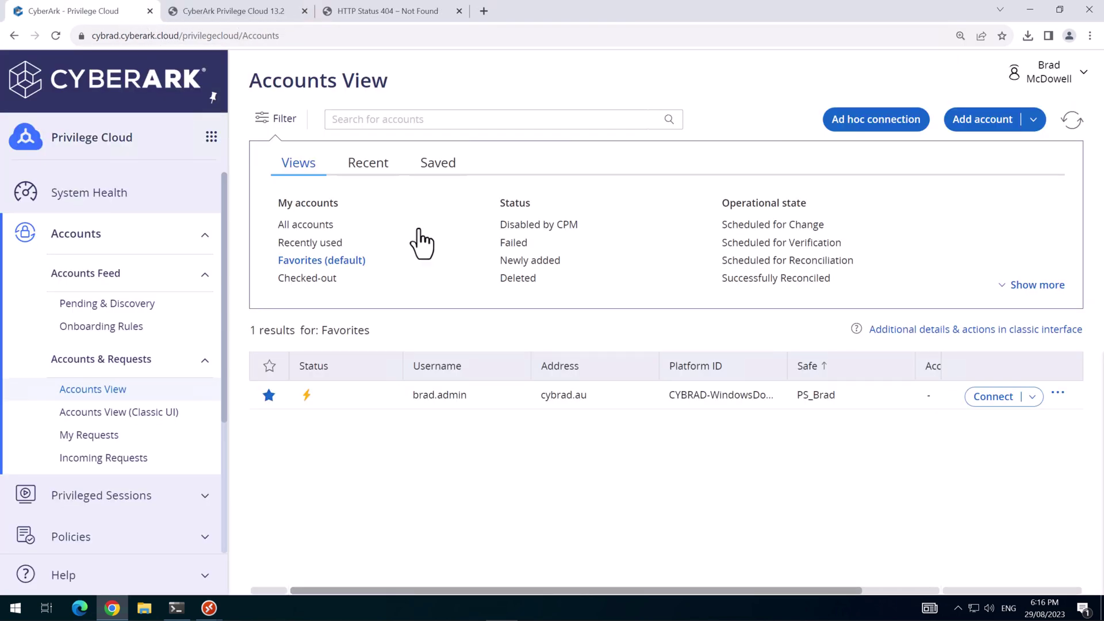